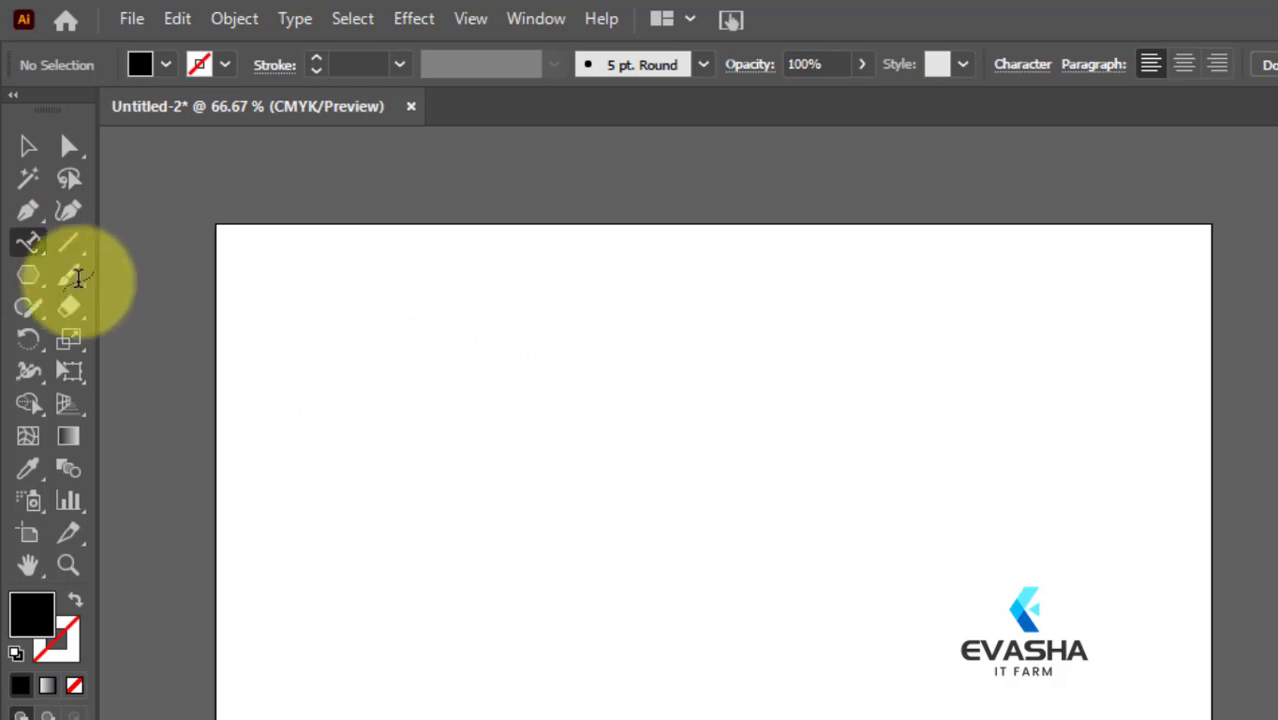
Draw a black-filled horizontal ellipse on the artboard and place a duplicate of it just to its right
{"action": "left_click", "coordinate": [28, 273]}
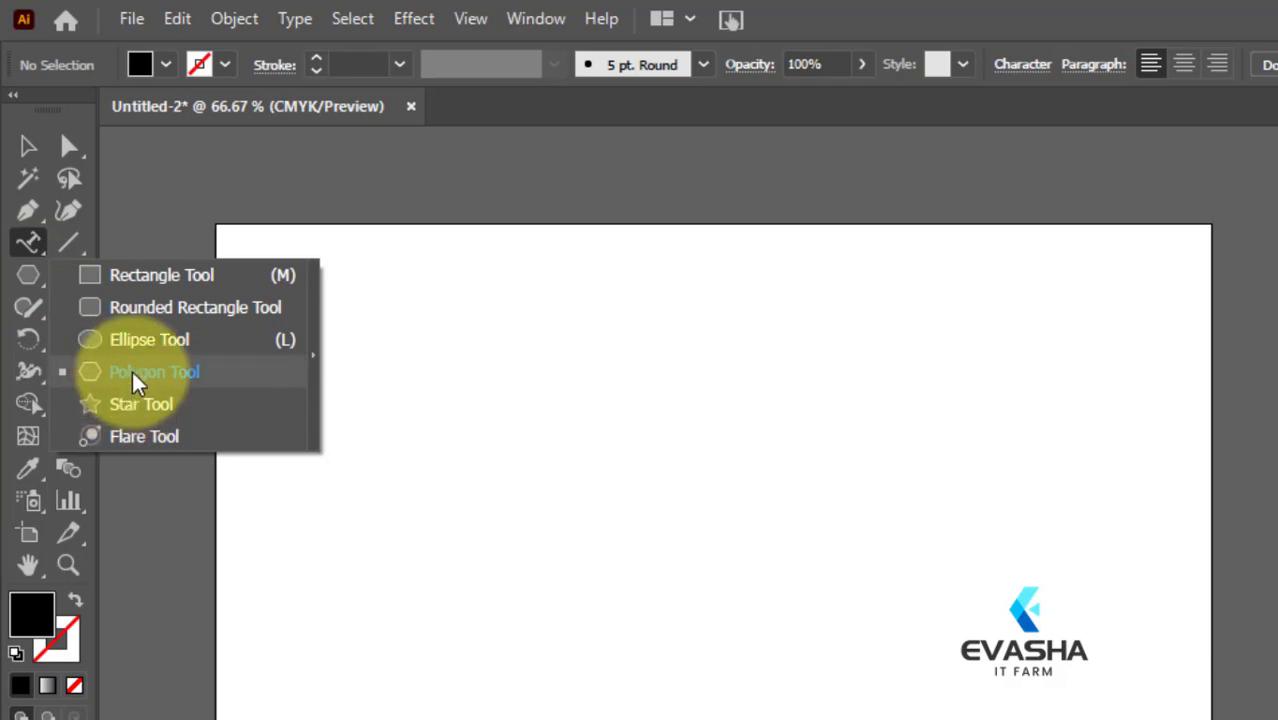
{"action": "left_click", "coordinate": [132, 371]}
{"action": "left_click", "coordinate": [36, 270]}
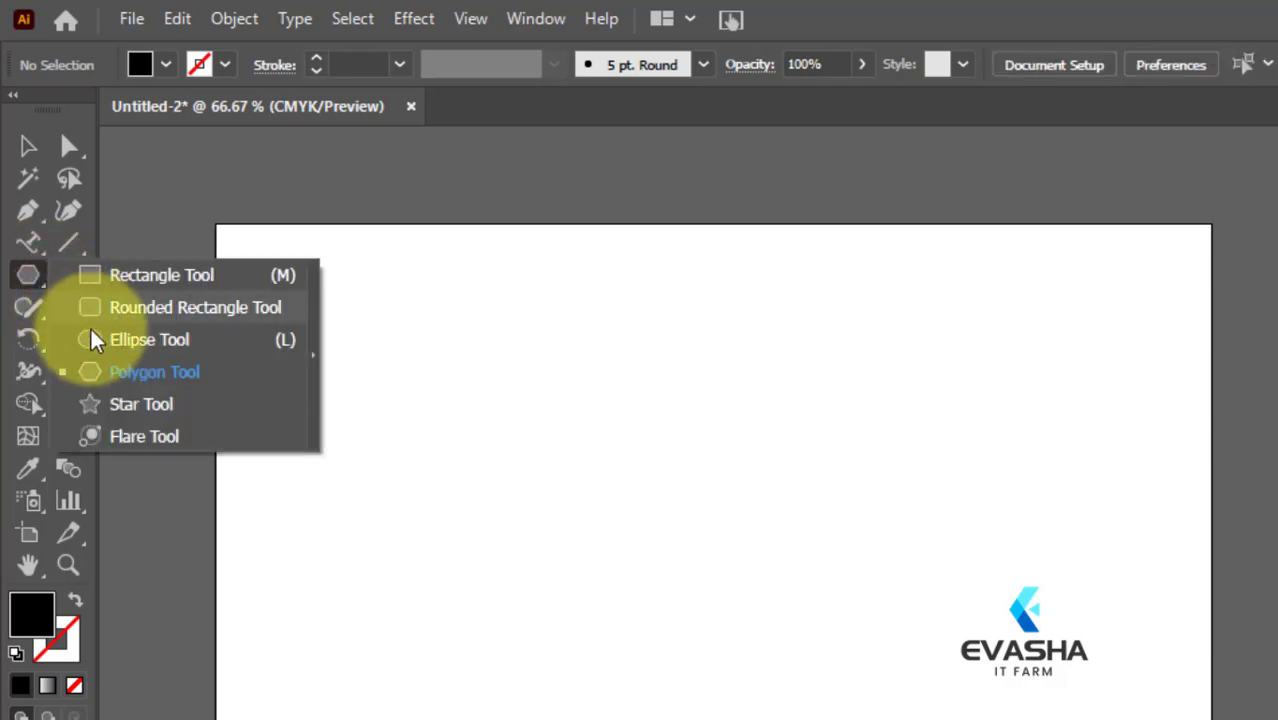
{"action": "left_click", "coordinate": [120, 339]}
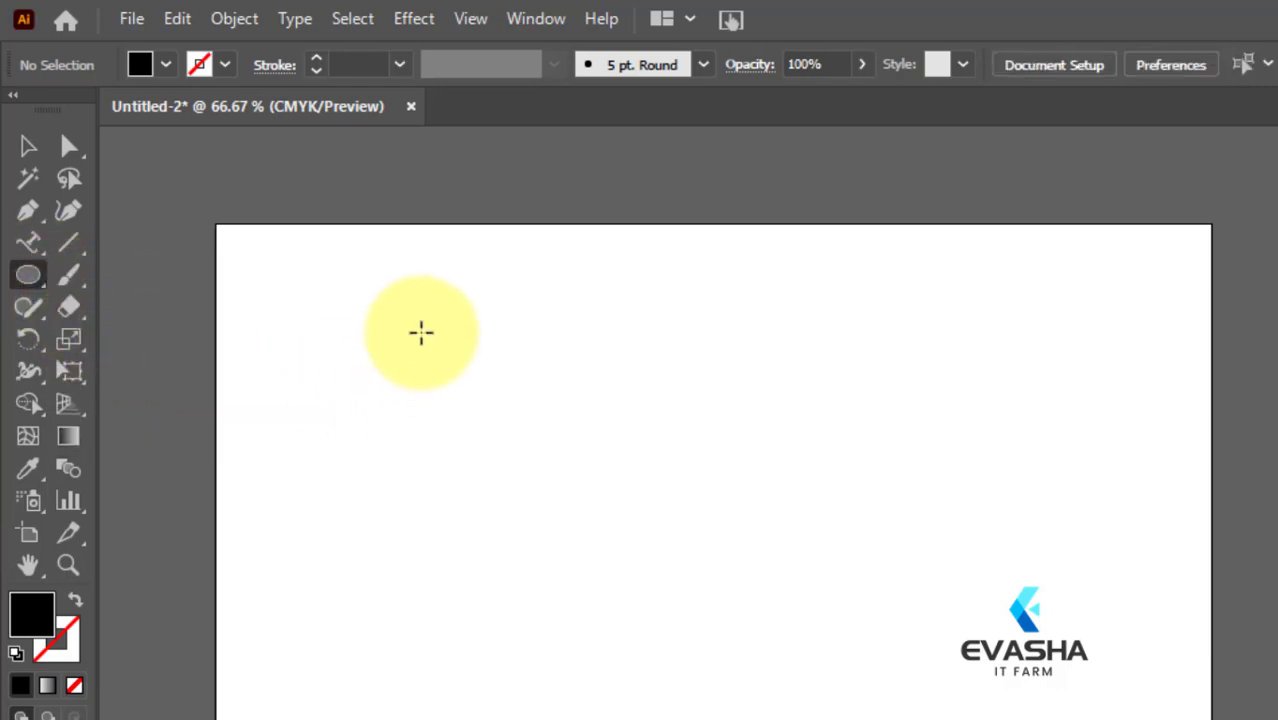
{"action": "left_click_drag", "start_coordinate": [421, 333], "coordinate": [708, 518]}
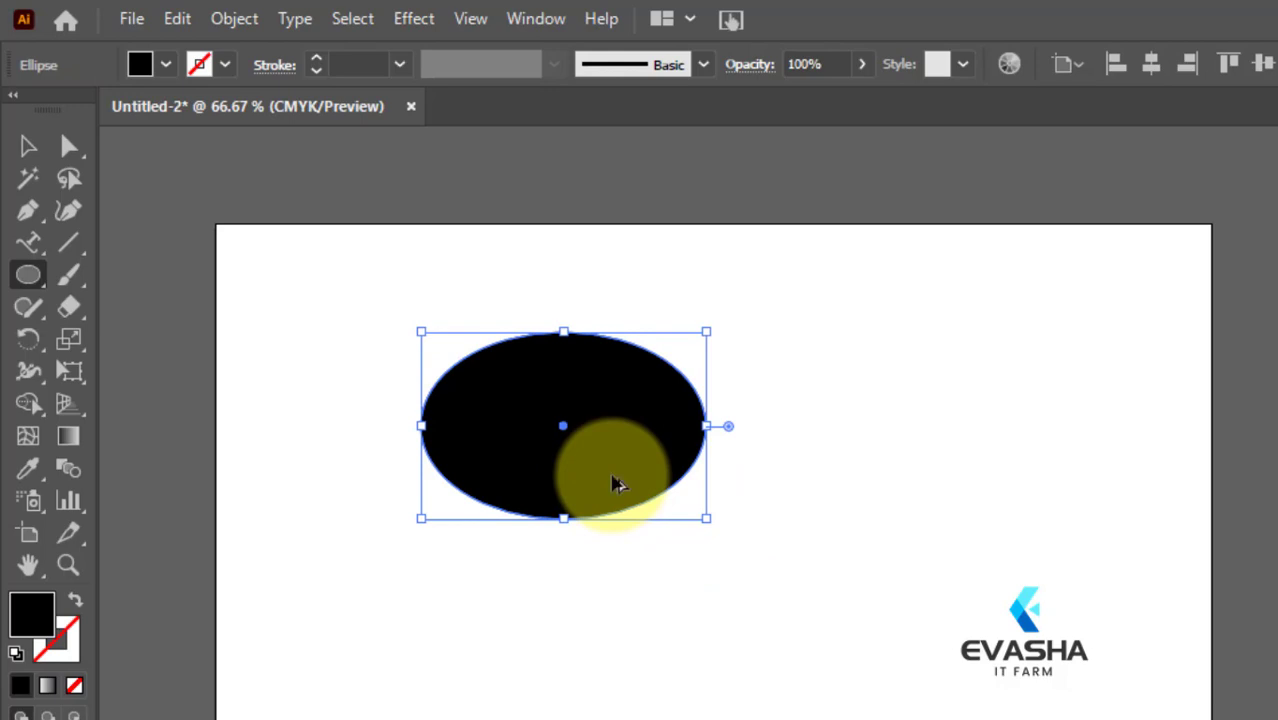
{"action": "left_click_drag", "start_coordinate": [616, 484], "coordinate": [918, 494]}
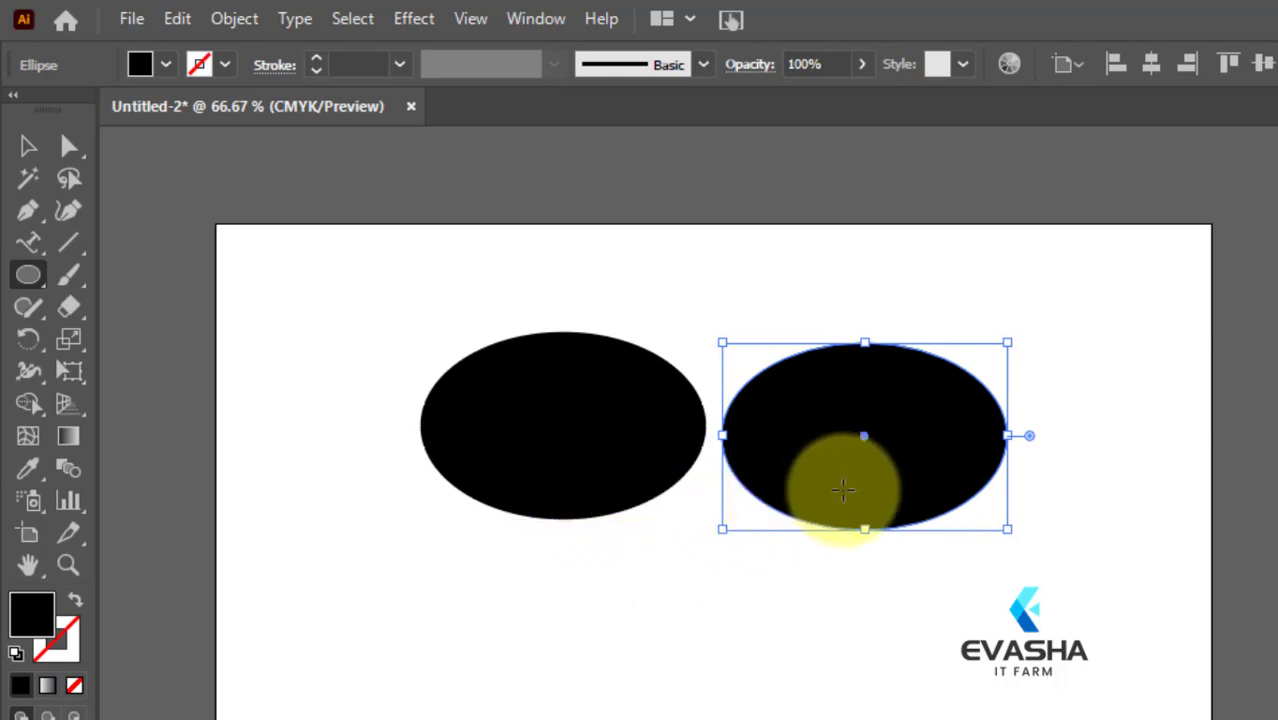
{"action": "key", "text": "ctrl+alt"}
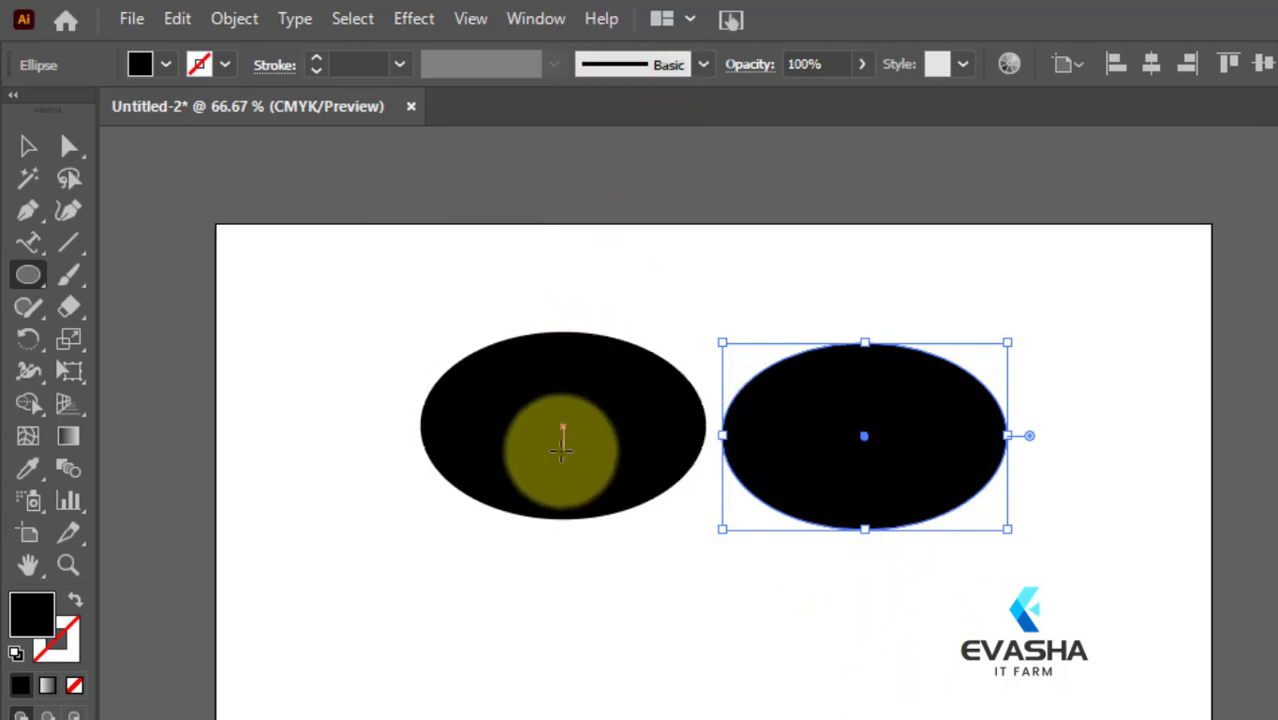
{"action": "left_click", "coordinate": [562, 447]}
{"action": "left_click", "coordinate": [978, 547]}
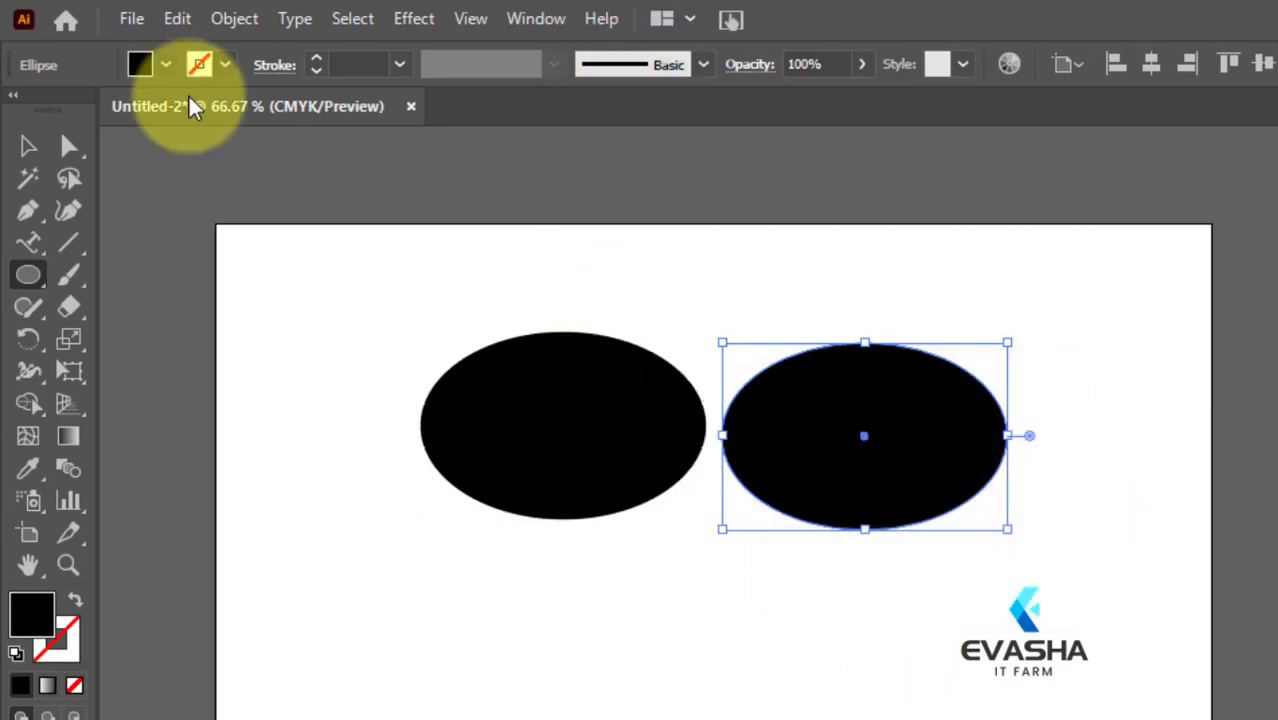
Run placeholder text along the outline of the first ellipse with Type on a Path, and move the duplicate ellipse farther away from it
{"action": "left_click", "coordinate": [28, 147]}
{"action": "left_click", "coordinate": [588, 445]}
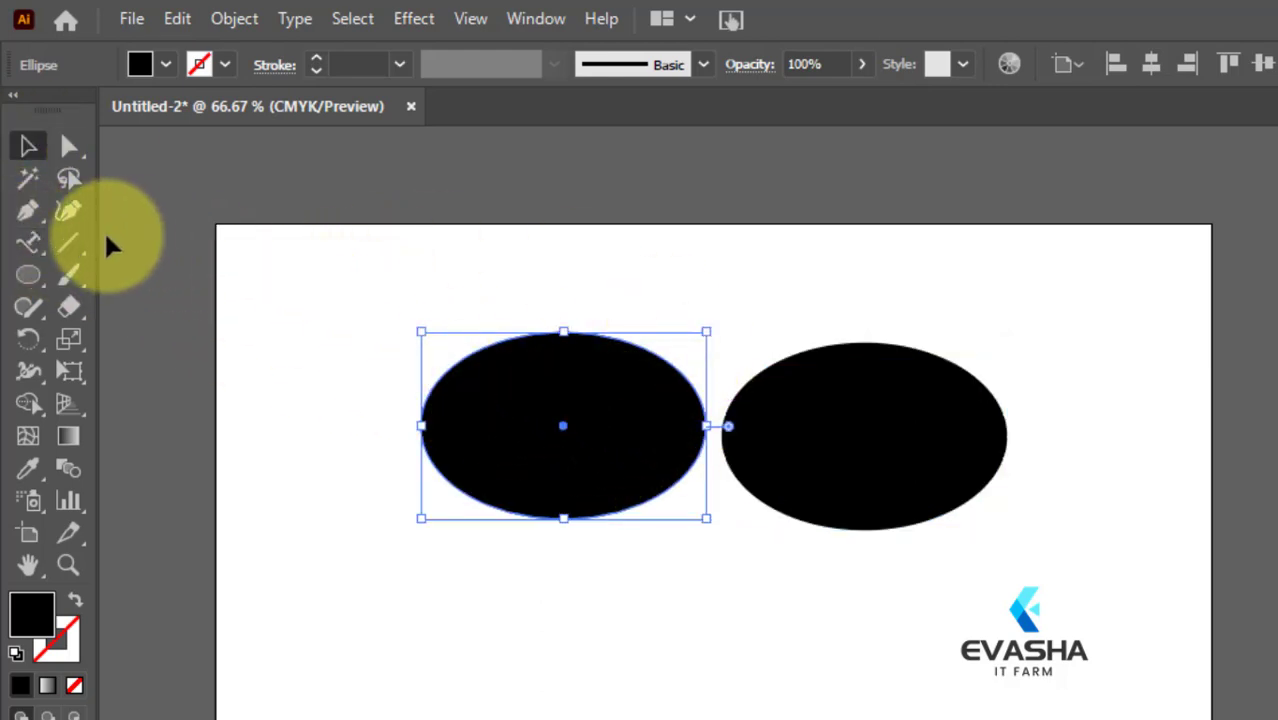
{"action": "left_click", "coordinate": [31, 237]}
{"action": "left_click", "coordinate": [95, 306]}
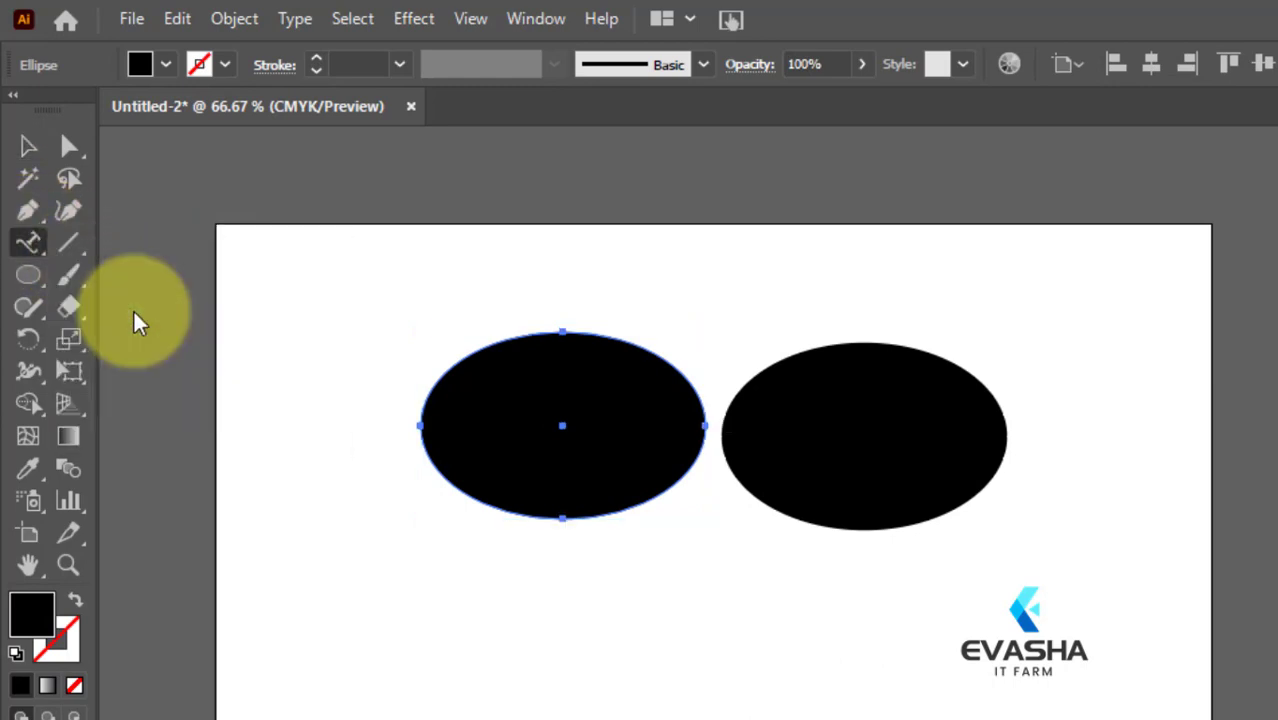
{"action": "left_click", "coordinate": [530, 335]}
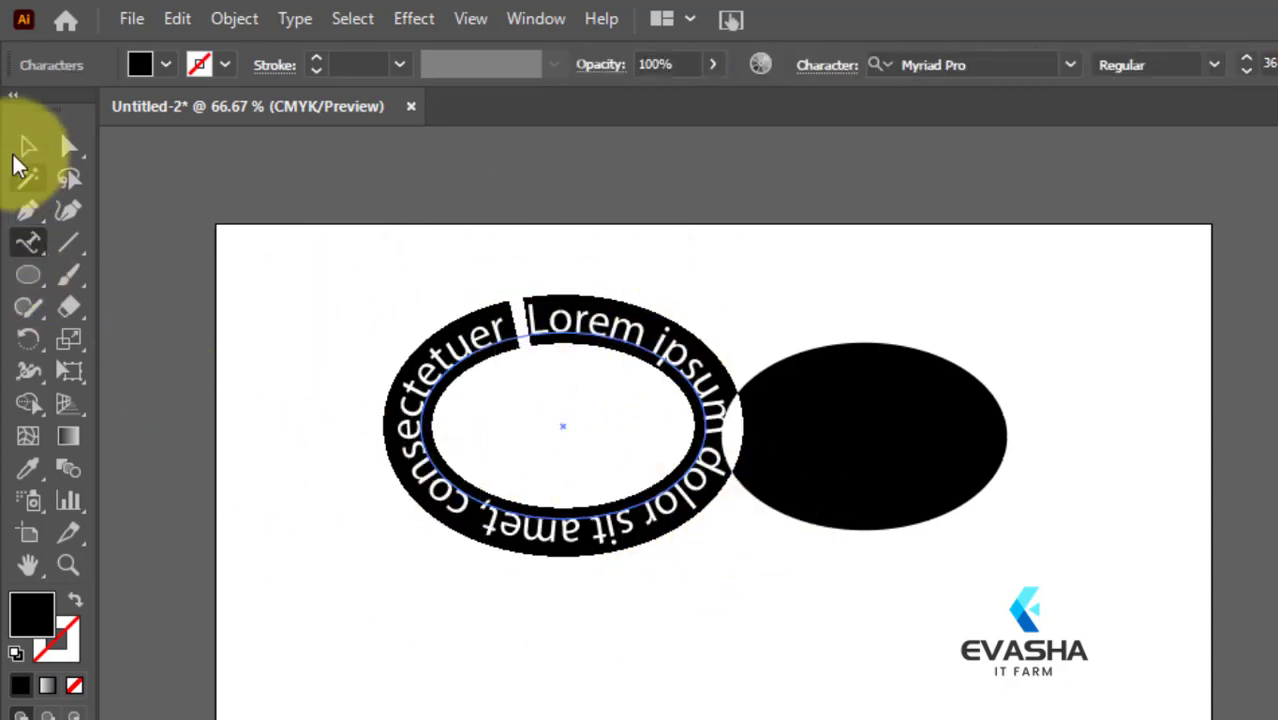
{"action": "left_click", "coordinate": [27, 147]}
{"action": "left_click_drag", "start_coordinate": [905, 478], "coordinate": [990, 482]}
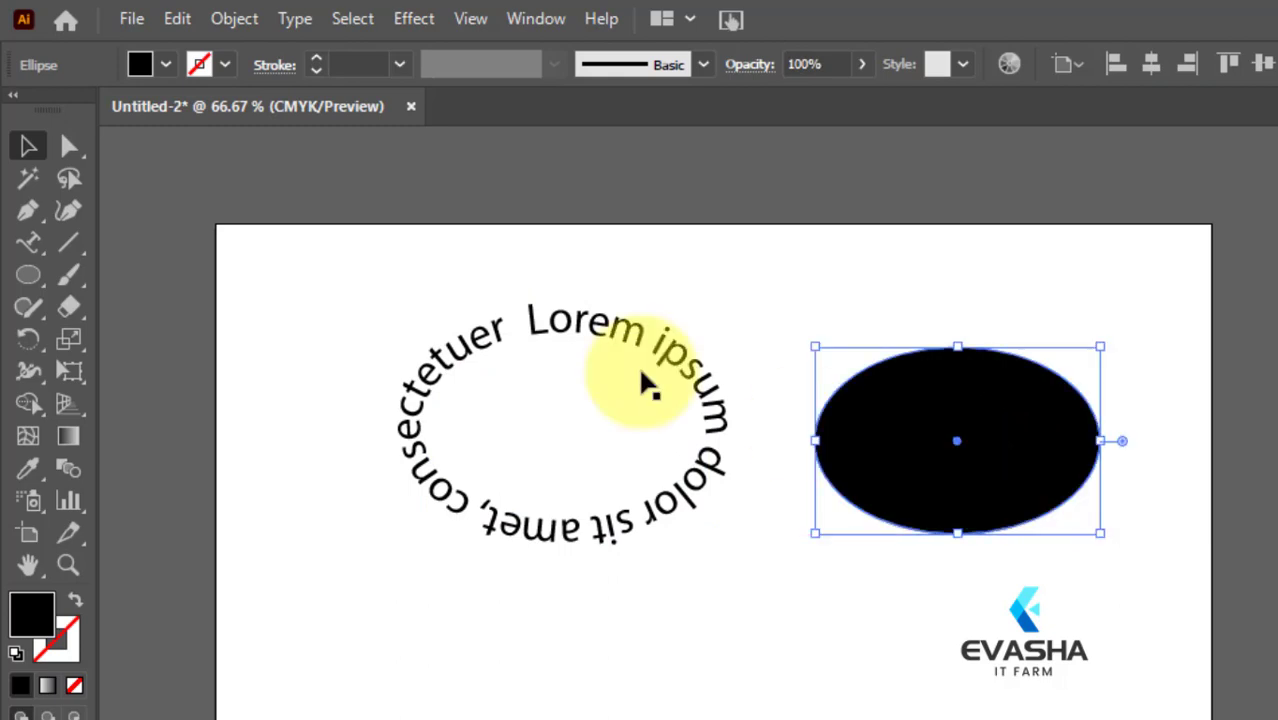
{"action": "left_click", "coordinate": [487, 400]}
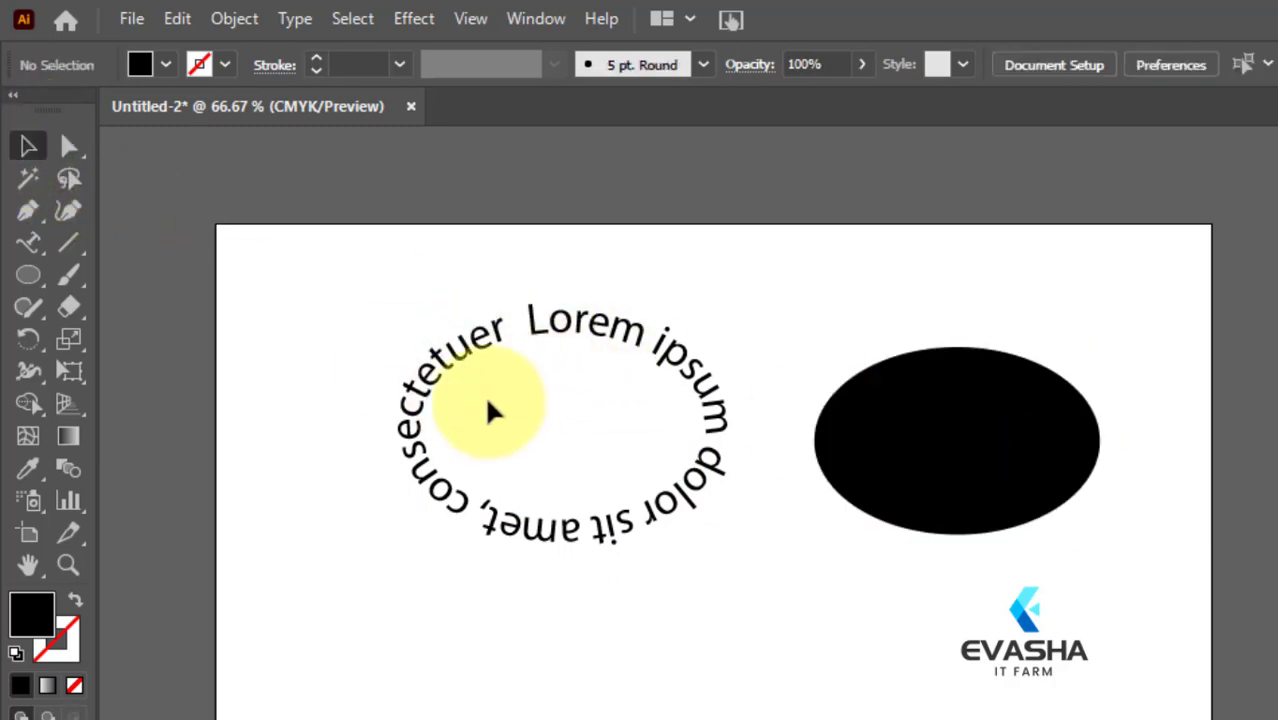
{"action": "left_click", "coordinate": [462, 335]}
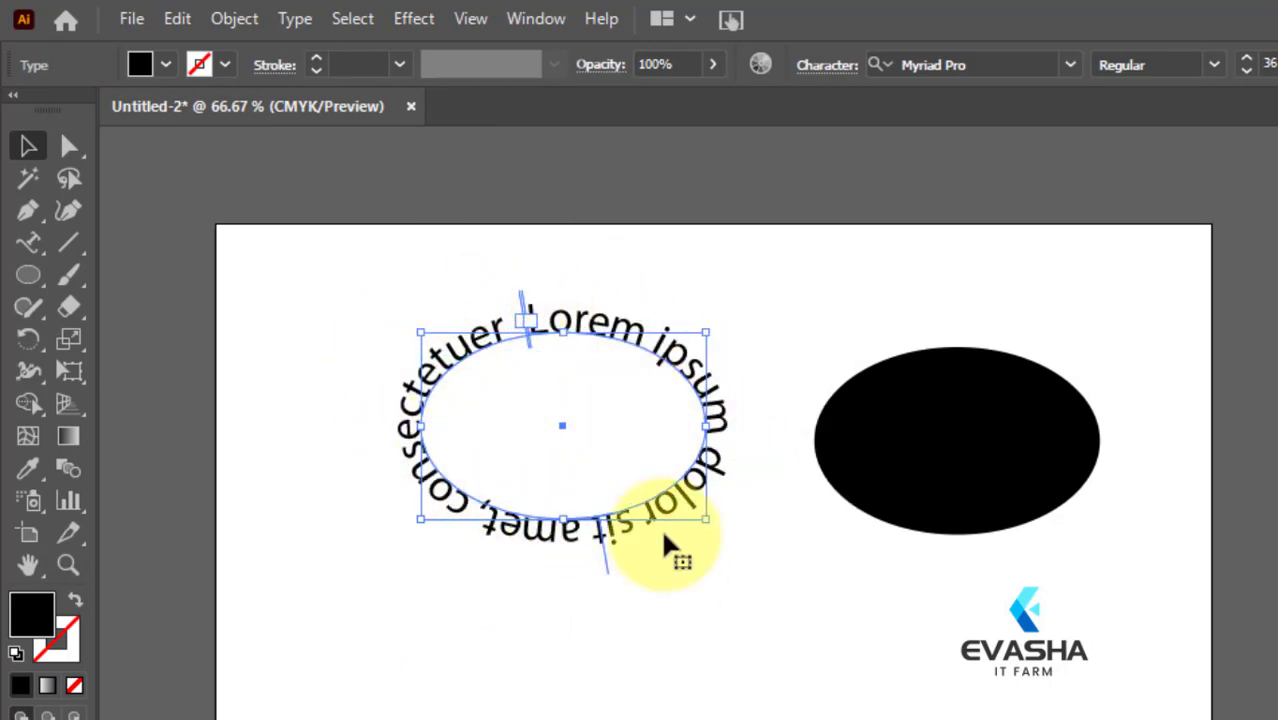
{"action": "left_click", "coordinate": [670, 591]}
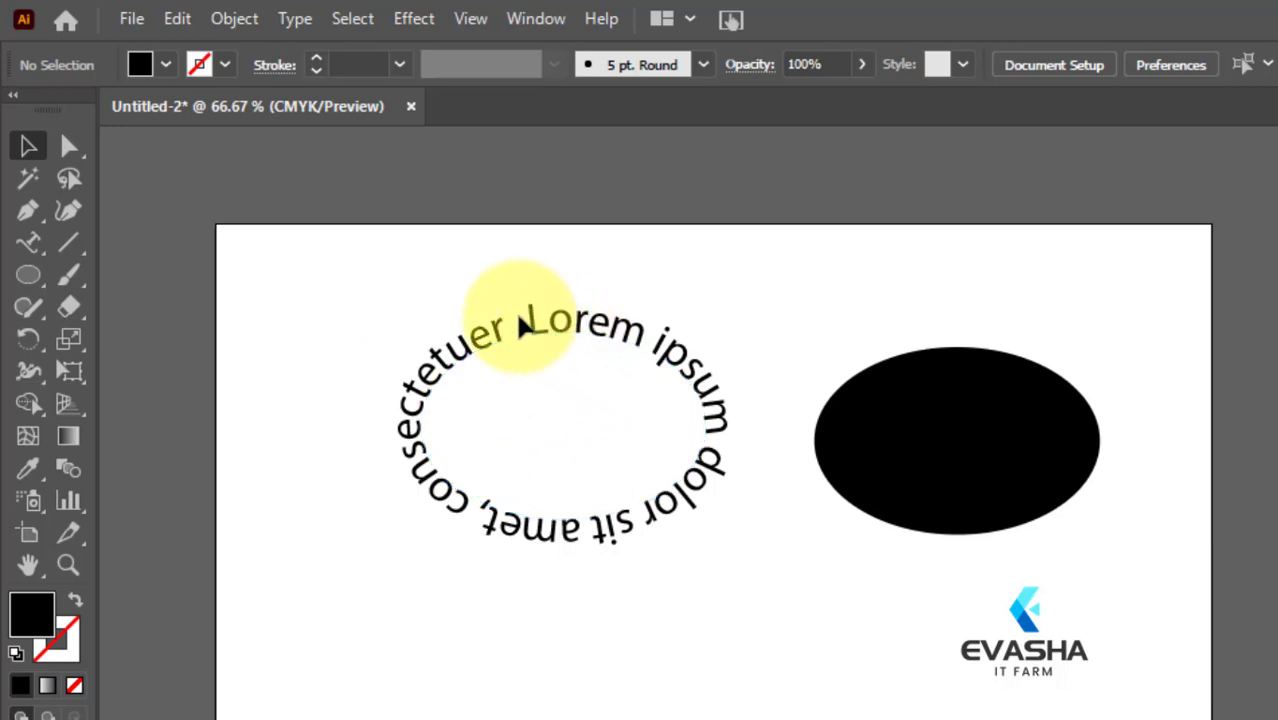
{"action": "left_click", "coordinate": [566, 324]}
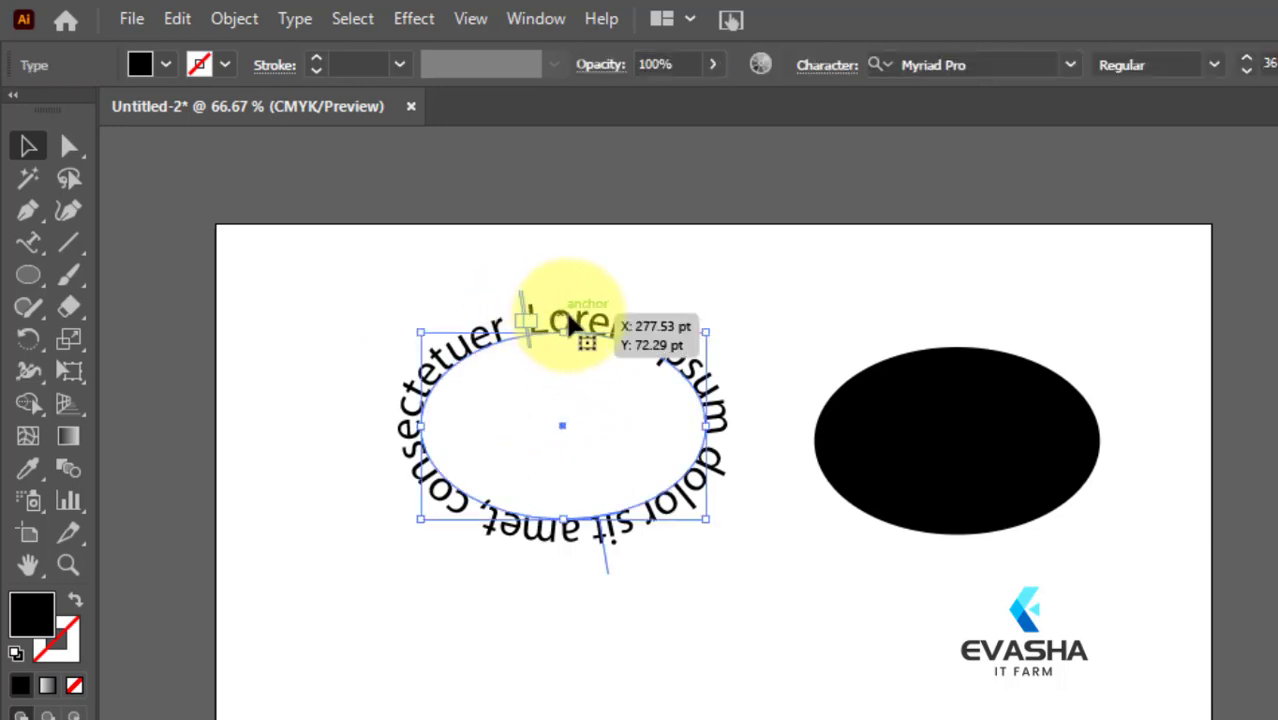
{"action": "left_click_drag", "start_coordinate": [569, 316], "coordinate": [512, 330]}
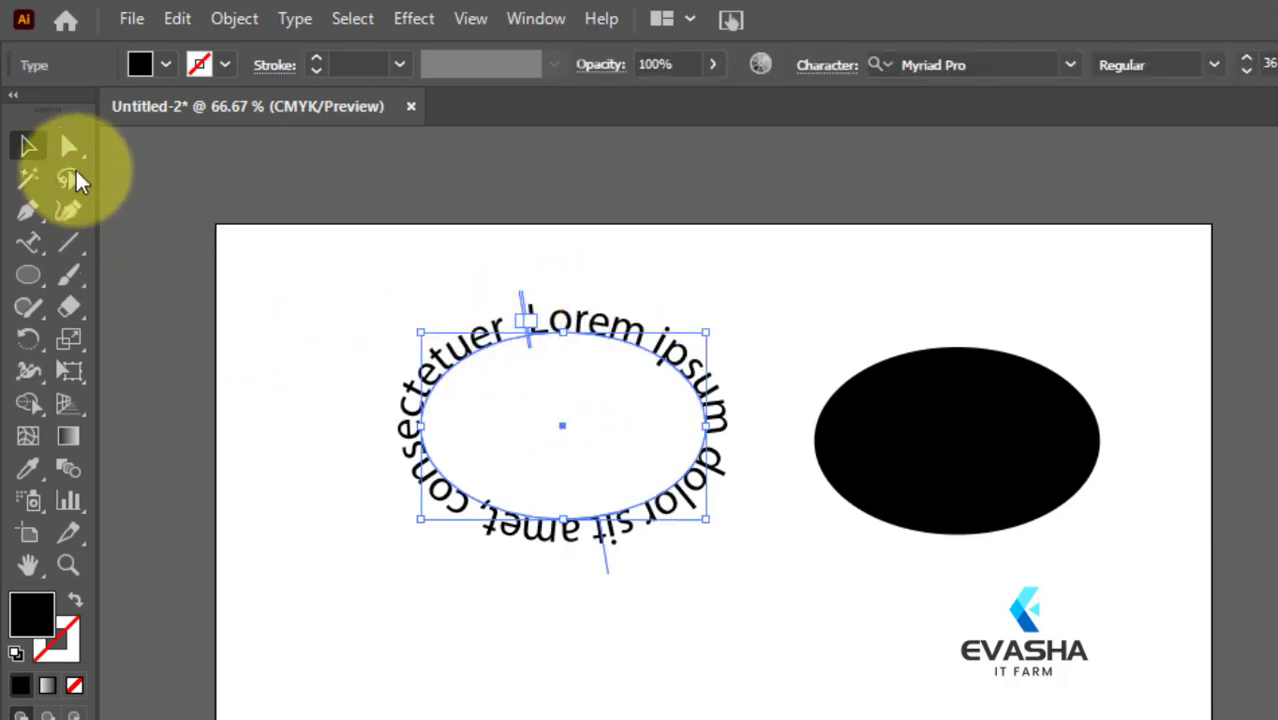
{"action": "left_click", "coordinate": [278, 535]}
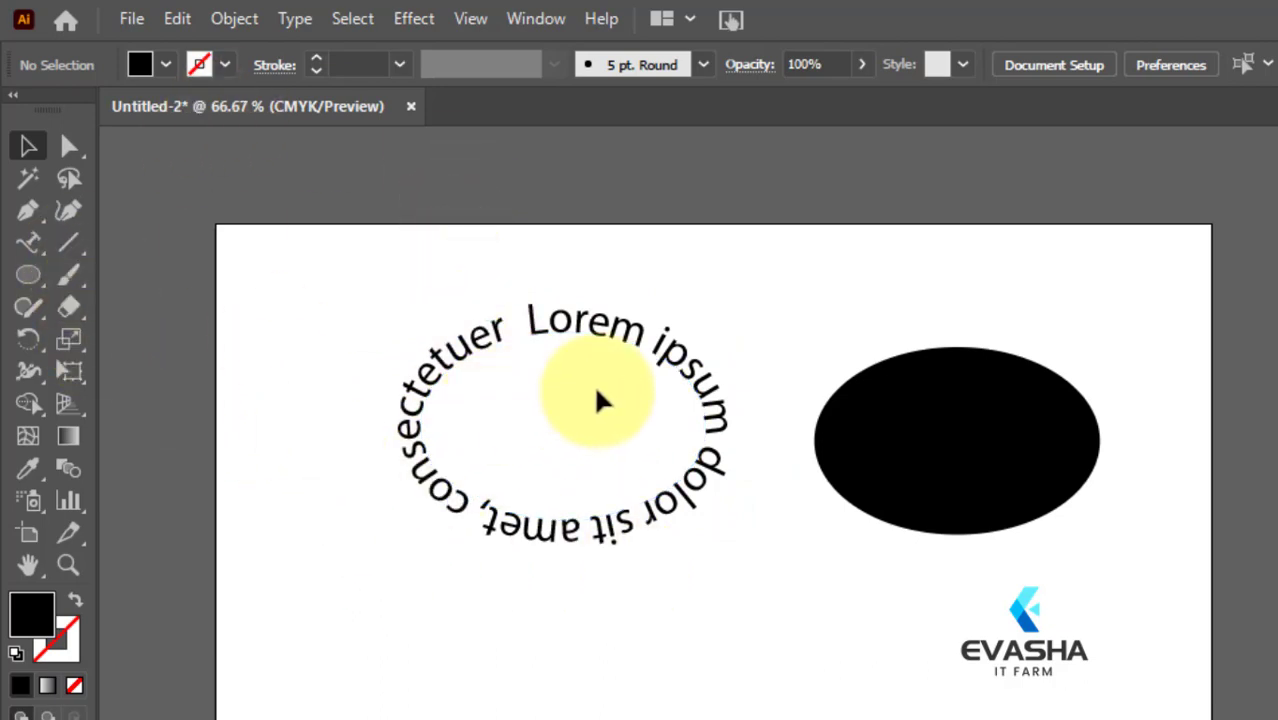
Fill the remaining black ellipse with placeholder text using the Area Type tool and set the font size to 12 pt
{"action": "left_click", "coordinate": [928, 445]}
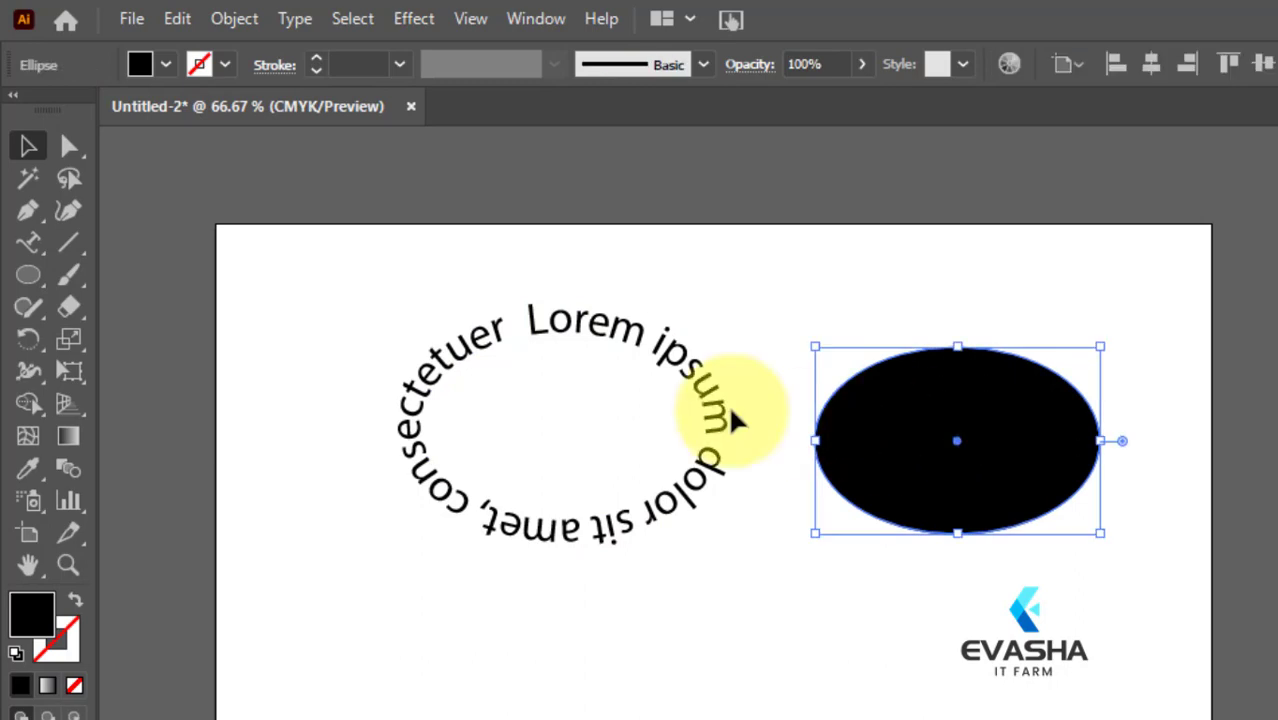
{"action": "left_click_drag", "start_coordinate": [31, 239], "coordinate": [111, 270]}
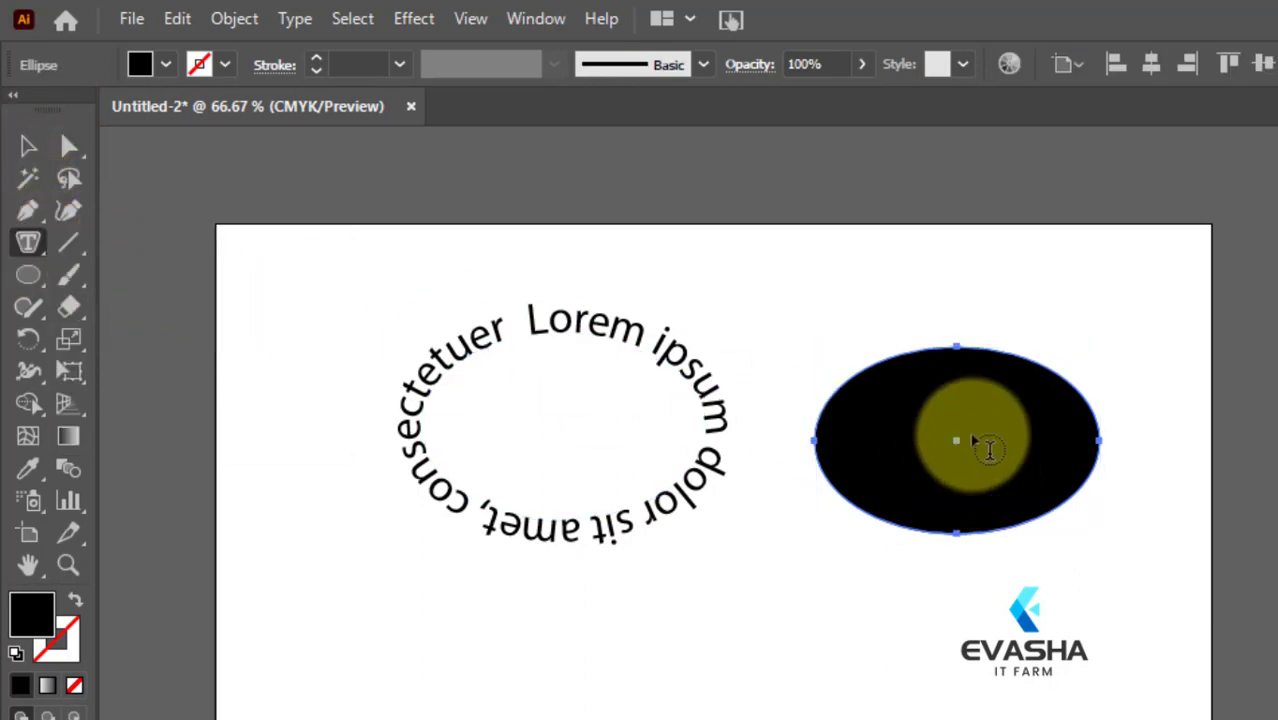
{"action": "left_click", "coordinate": [932, 370]}
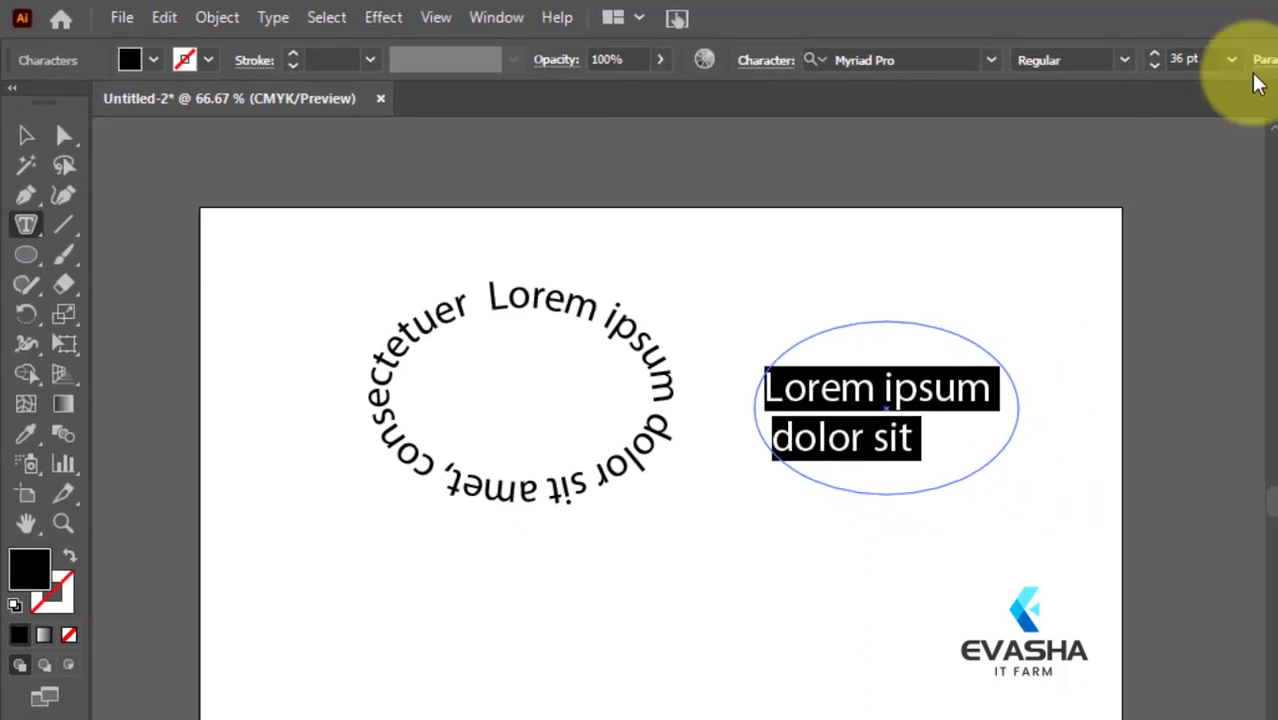
{"action": "left_click", "coordinate": [1236, 62]}
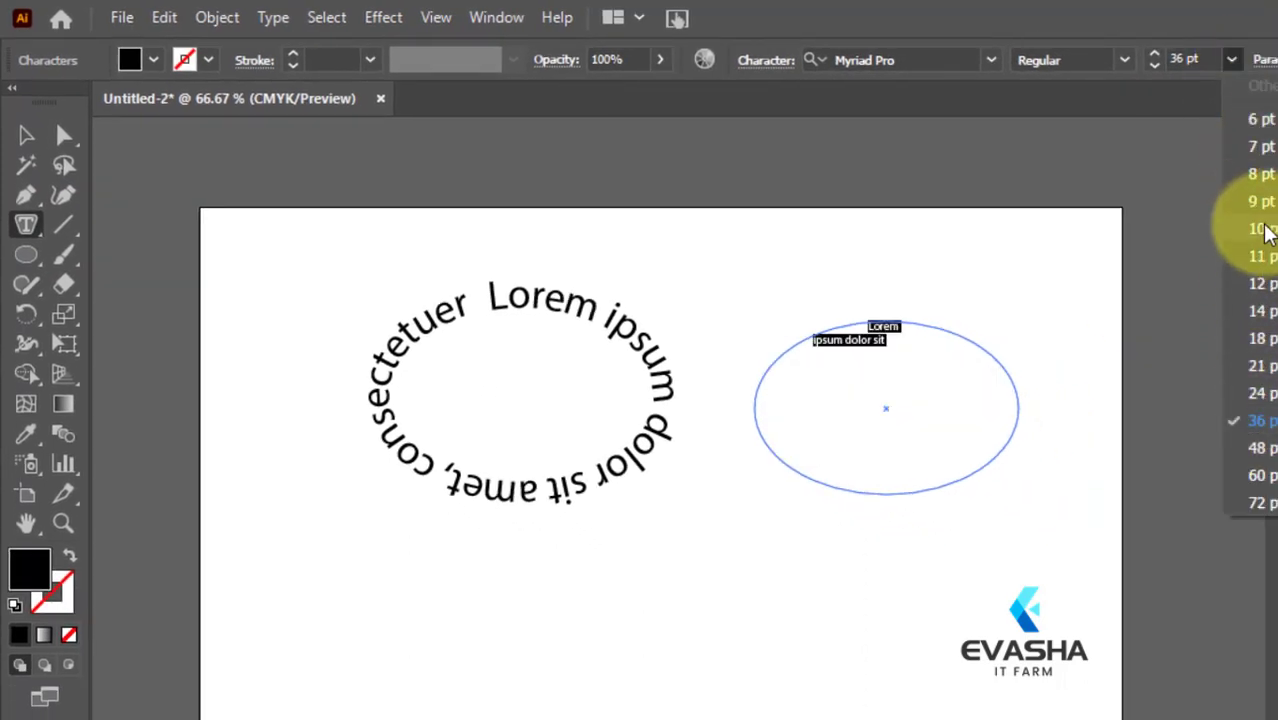
{"action": "left_click", "coordinate": [1262, 284]}
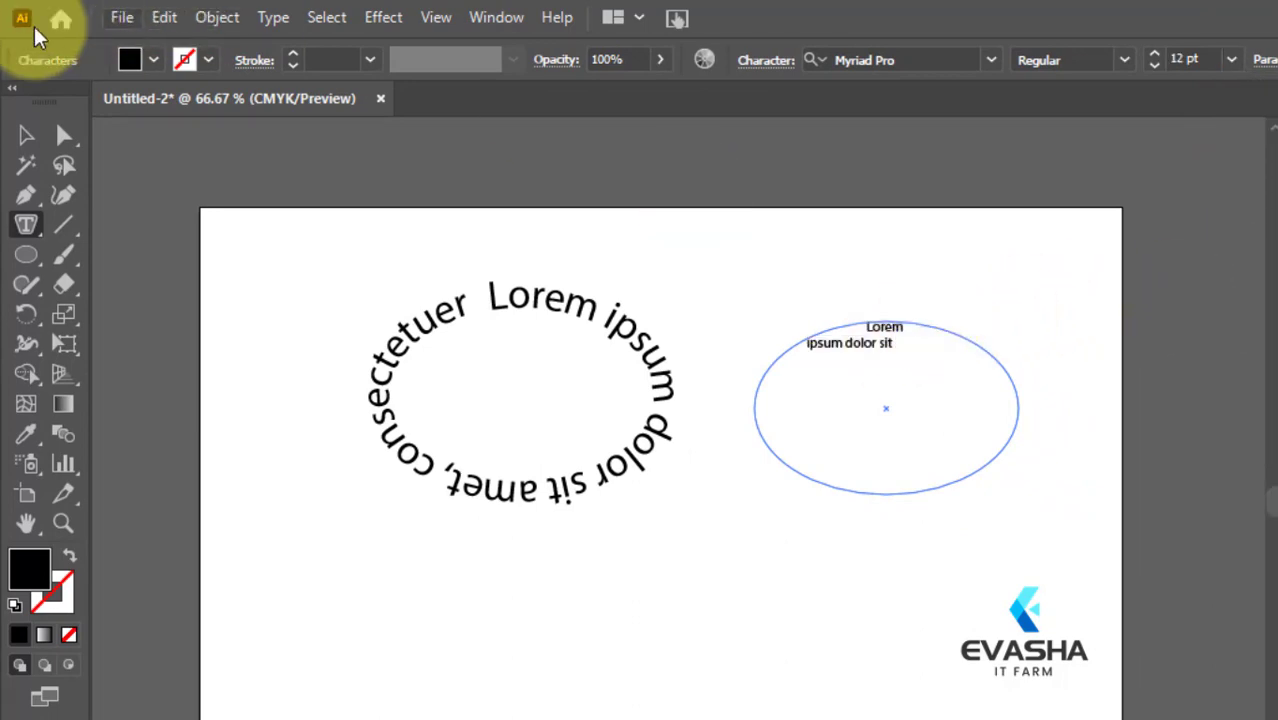
{"action": "left_click", "coordinate": [26, 134]}
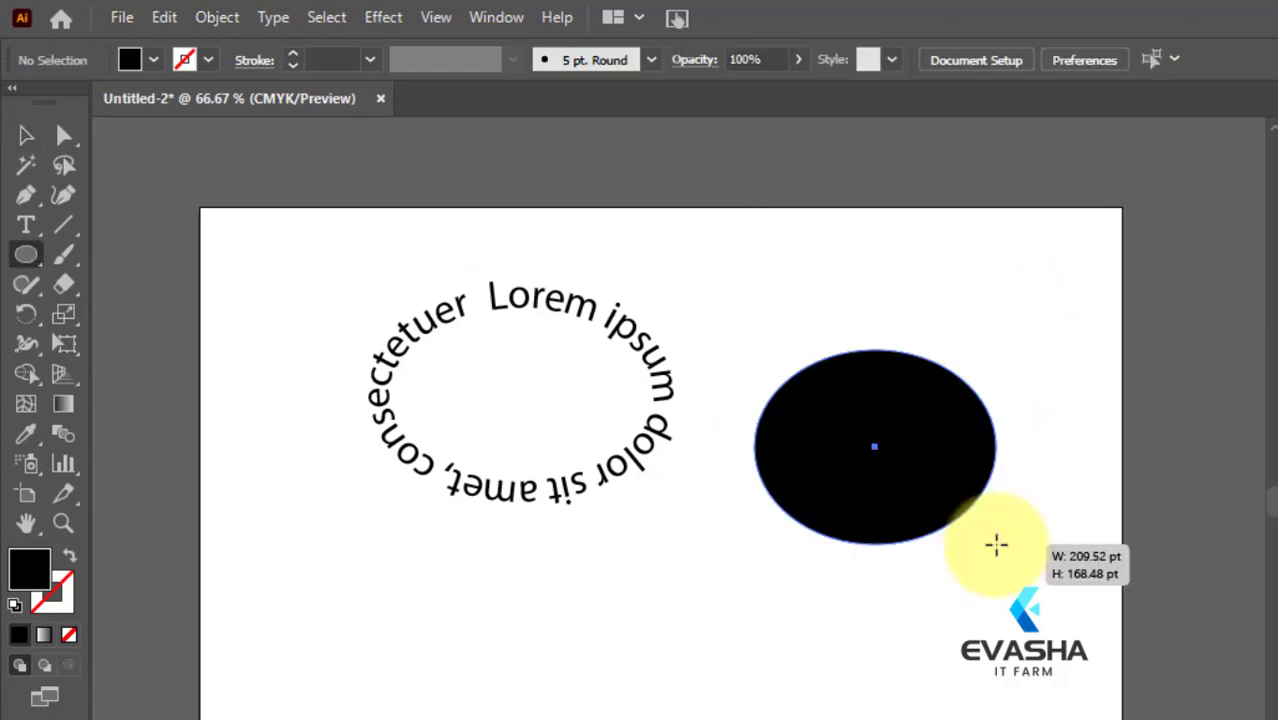
Draw a new black ellipse about 210 by 170 pt beside the ring of text and fill it with placeholder area text
{"action": "left_click_drag", "start_coordinate": [996, 543], "coordinate": [1006, 552]}
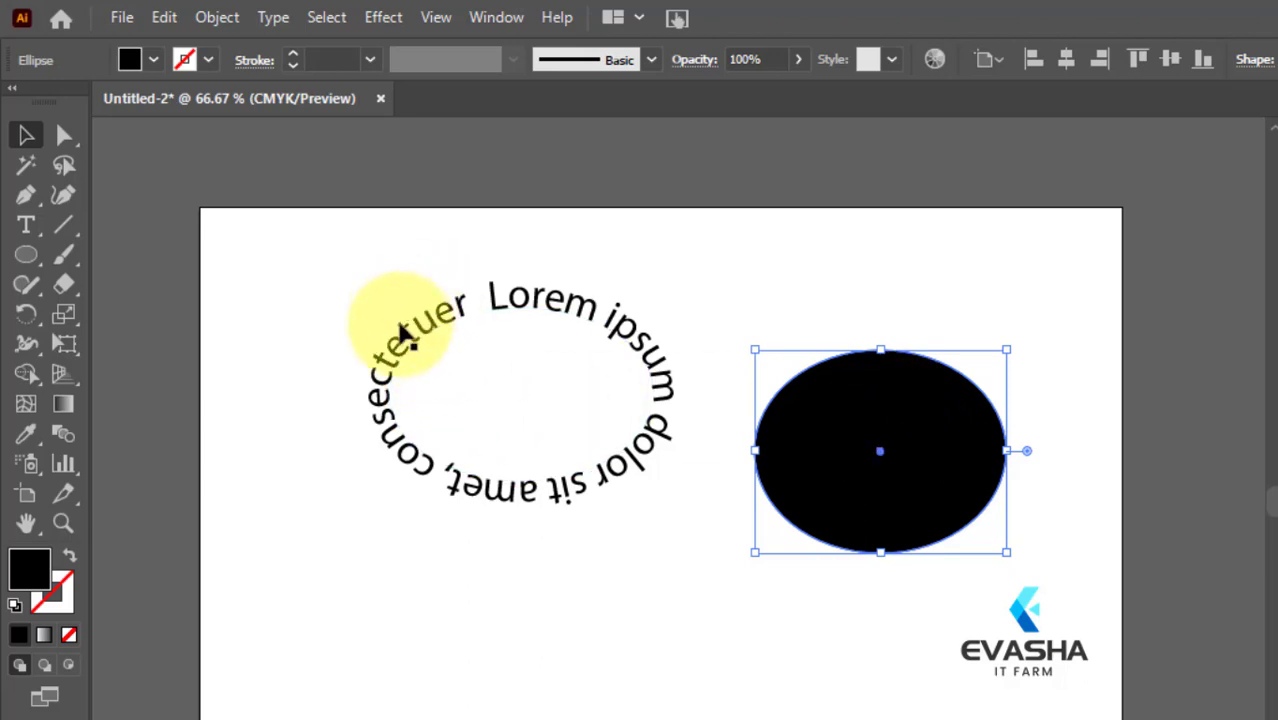
{"action": "left_click", "coordinate": [26, 225]}
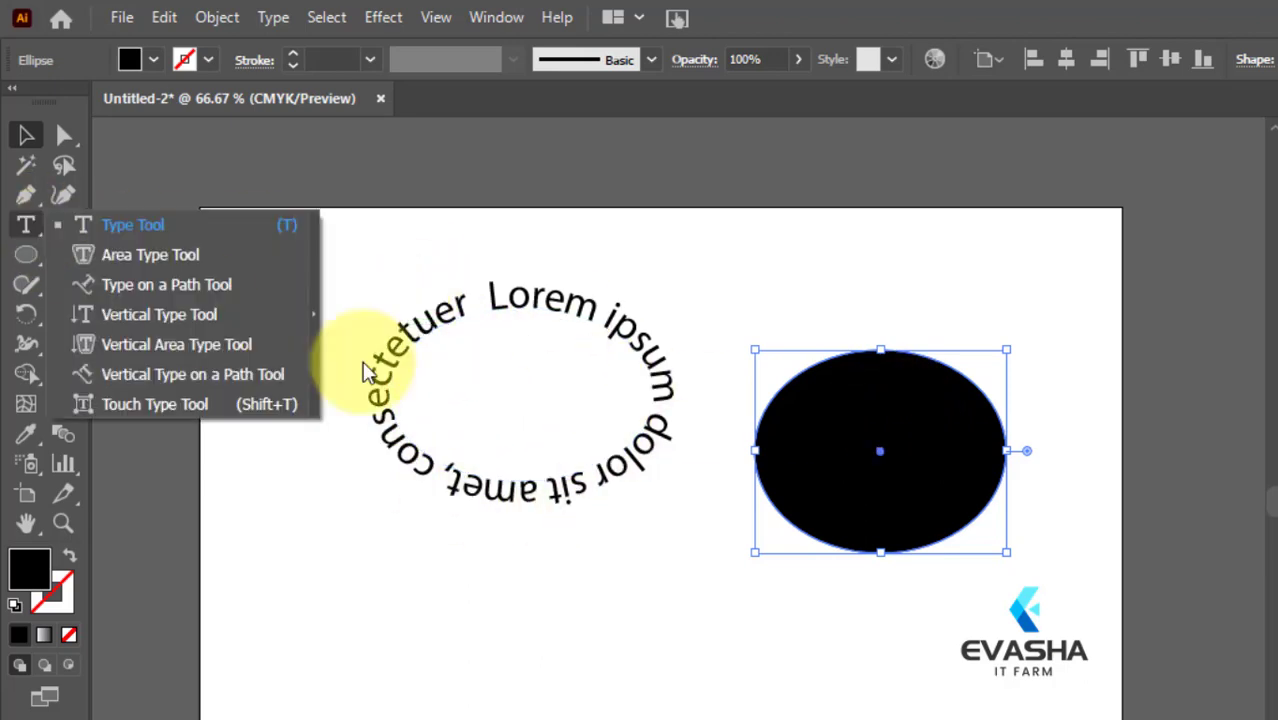
{"action": "left_click_drag", "start_coordinate": [365, 370], "coordinate": [511, 288]}
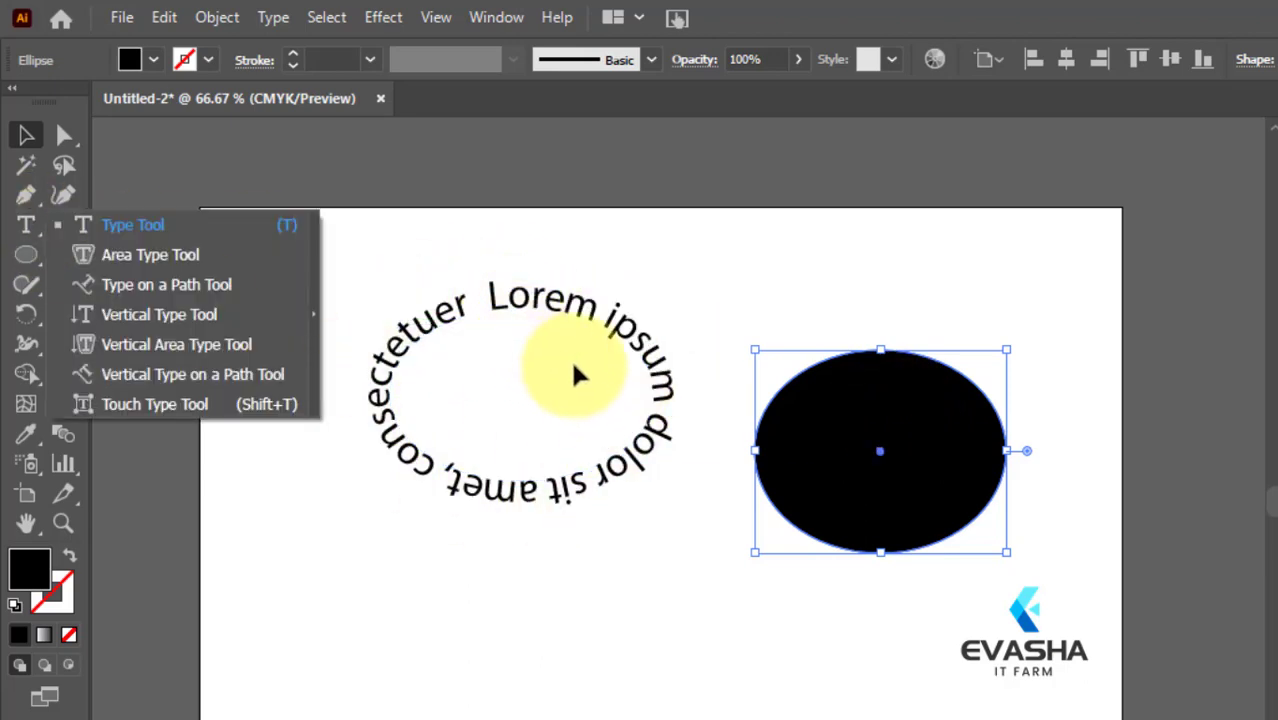
{"action": "left_click", "coordinate": [134, 253]}
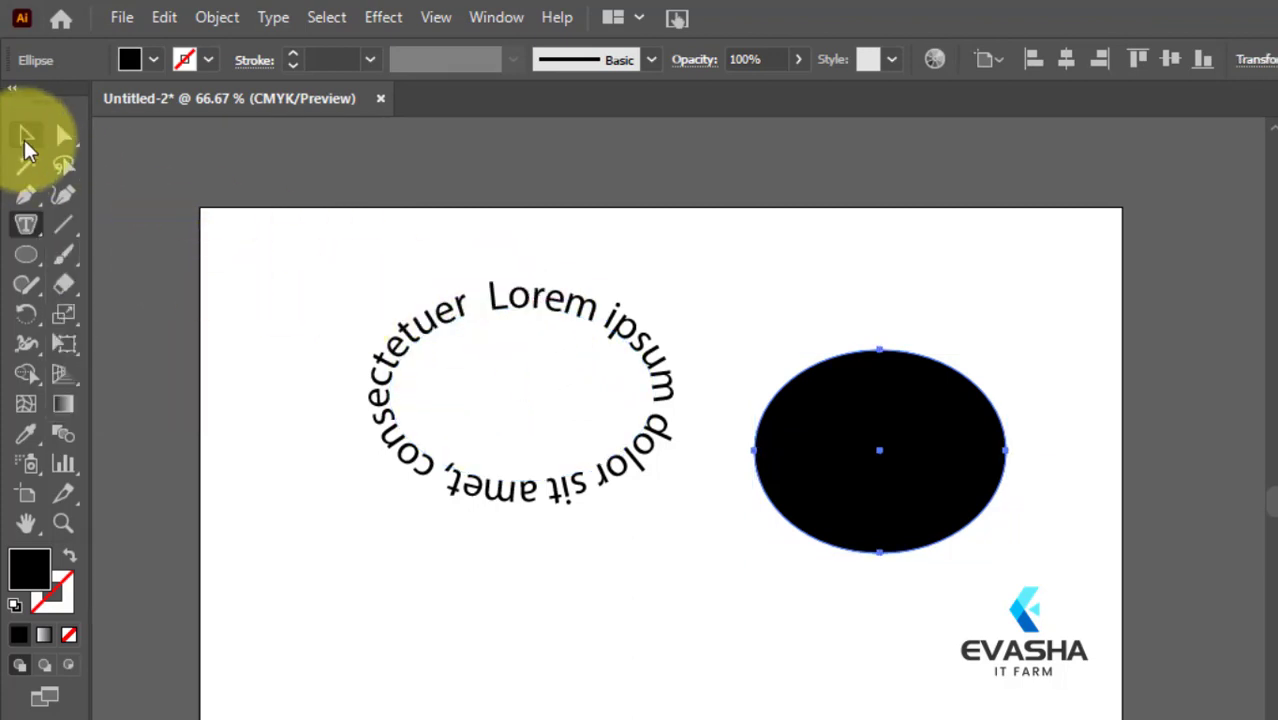
{"action": "left_click", "coordinate": [26, 135]}
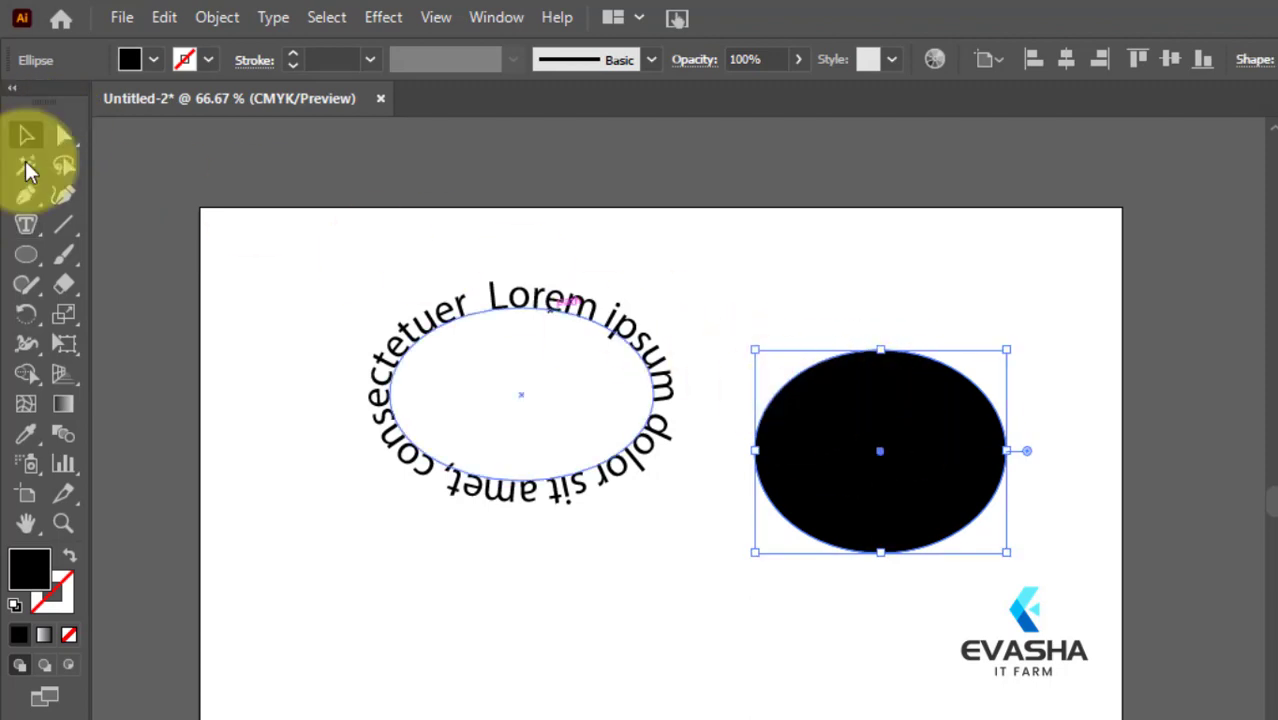
{"action": "left_click", "coordinate": [26, 225]}
{"action": "left_click", "coordinate": [127, 260]}
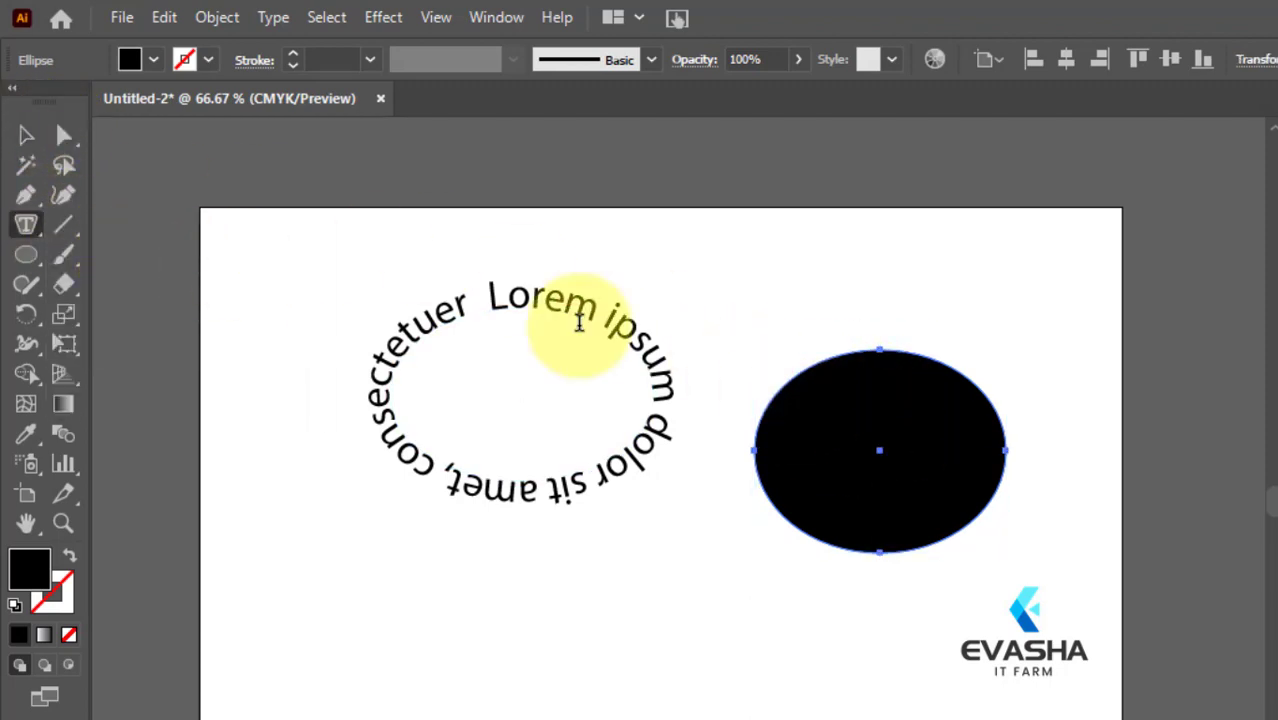
{"action": "left_click", "coordinate": [826, 379]}
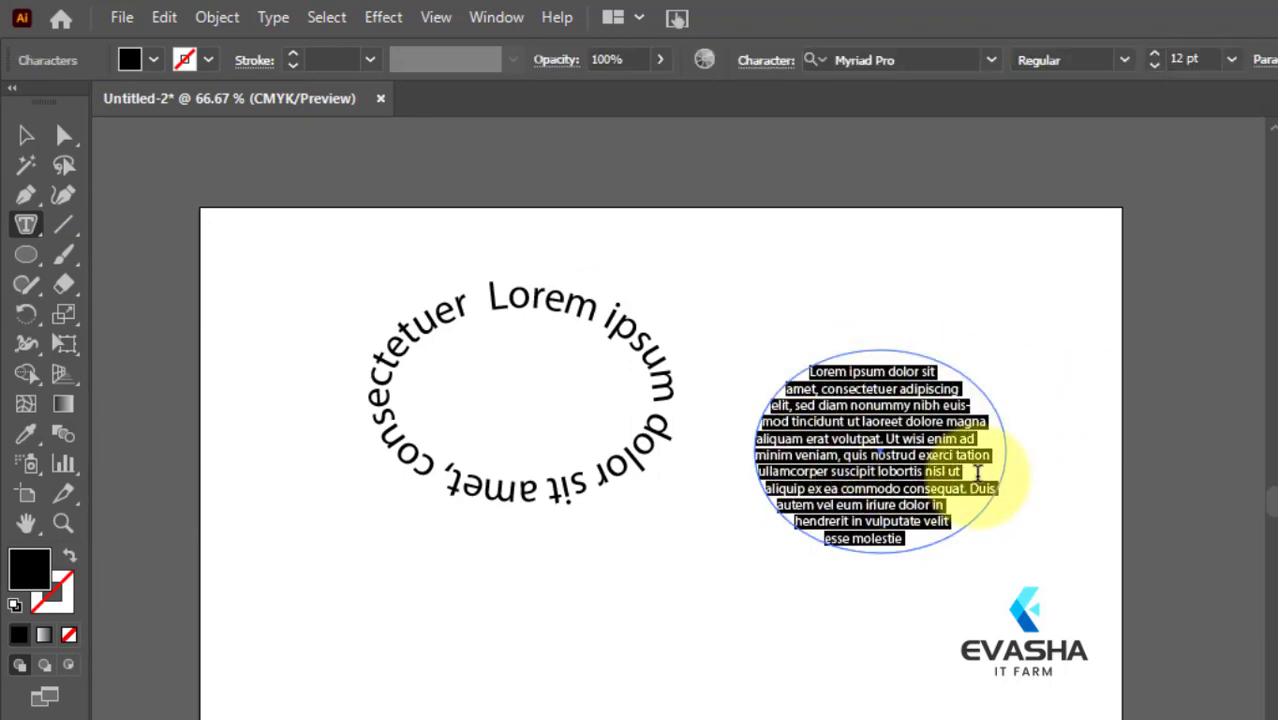
Move the text-filled ellipse inside the ring of path text and shrink it slightly to fit within the ring
{"action": "left_click", "coordinate": [27, 134]}
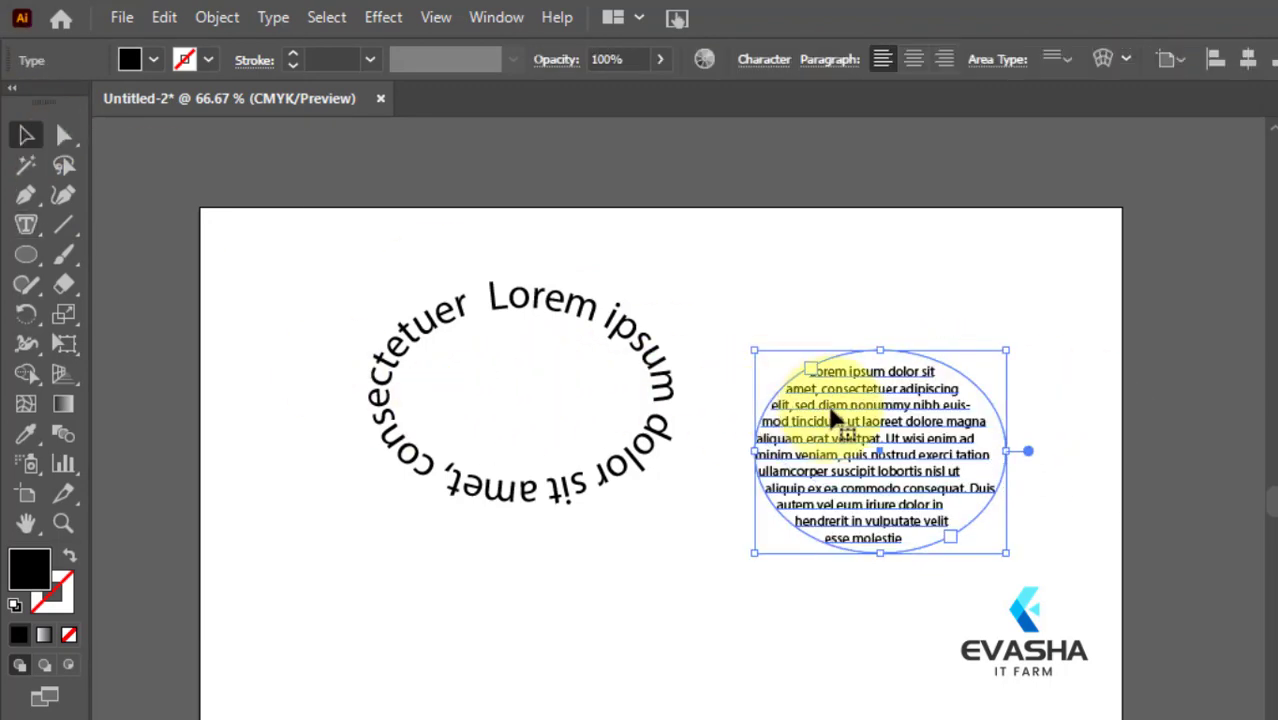
{"action": "left_click_drag", "start_coordinate": [836, 420], "coordinate": [486, 382]}
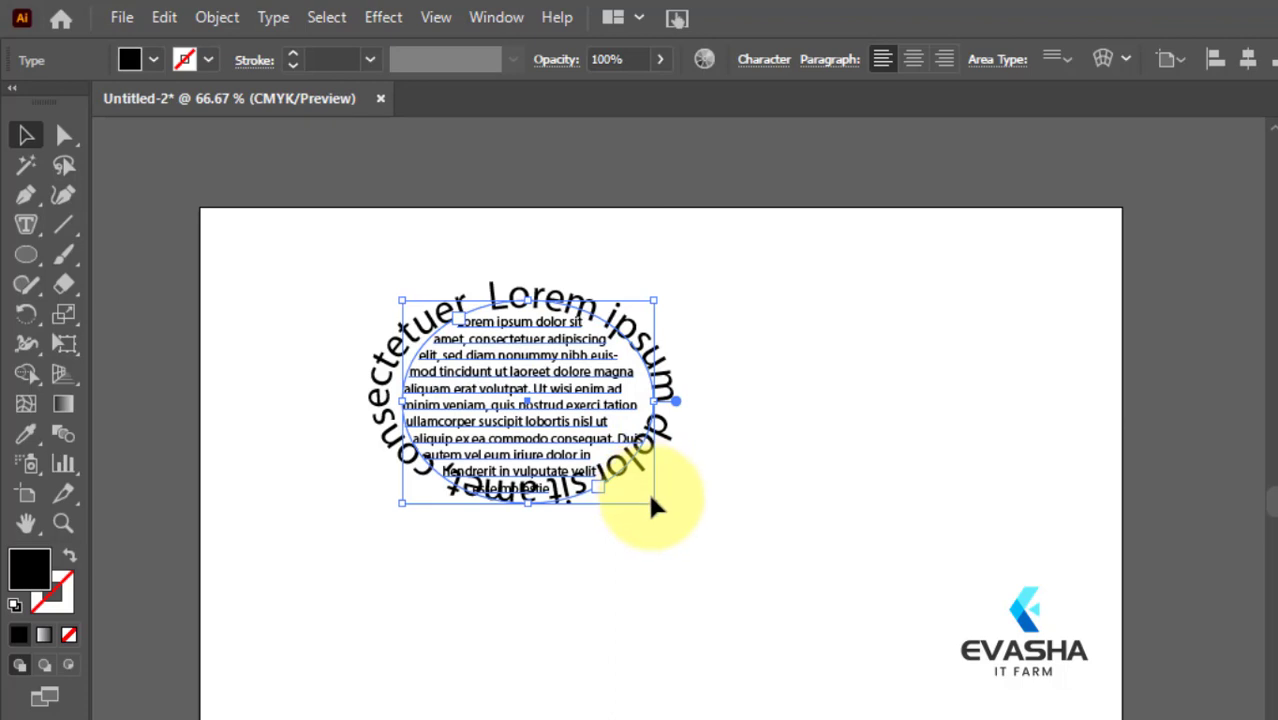
{"action": "mouse_move", "coordinate": [652, 500]}
{"action": "left_mouse_down"}
{"action": "mouse_move", "coordinate": [662, 485]}
{"action": "mouse_move", "coordinate": [642, 480]}
{"action": "left_mouse_up"}
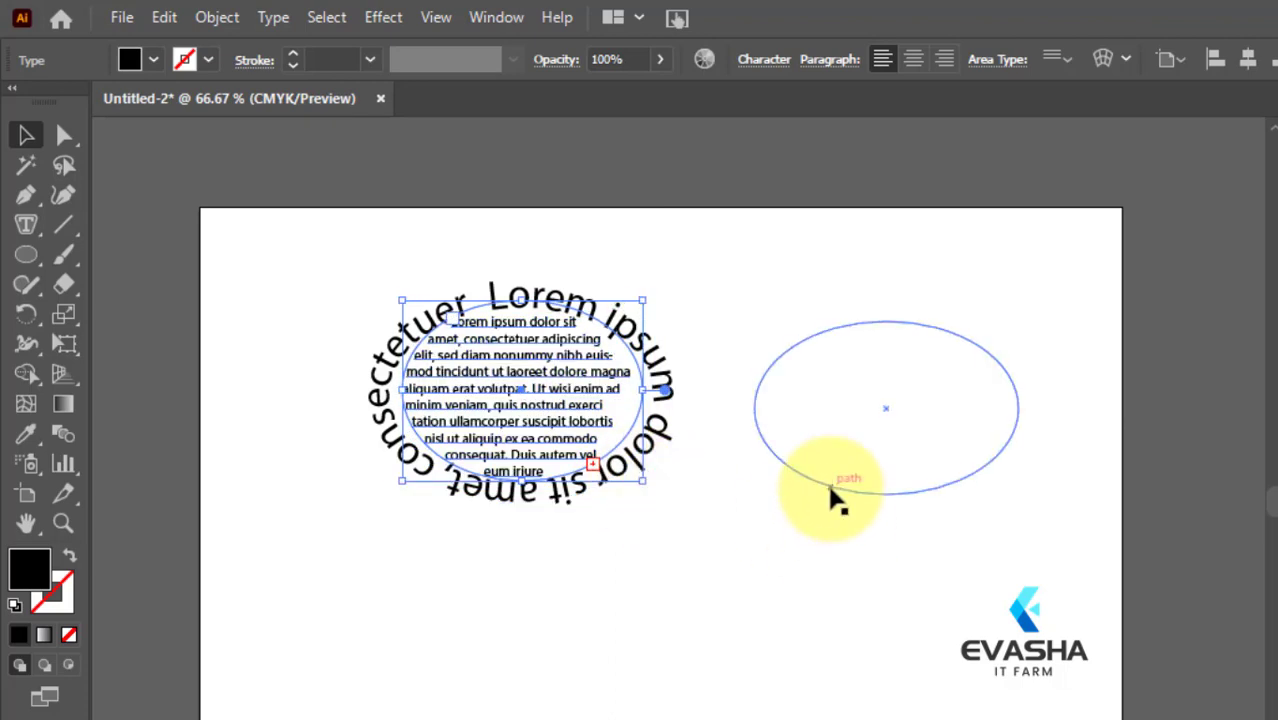
Delete the leftover empty area-type ellipse beside the combined text shapes
{"action": "left_click", "coordinate": [836, 498]}
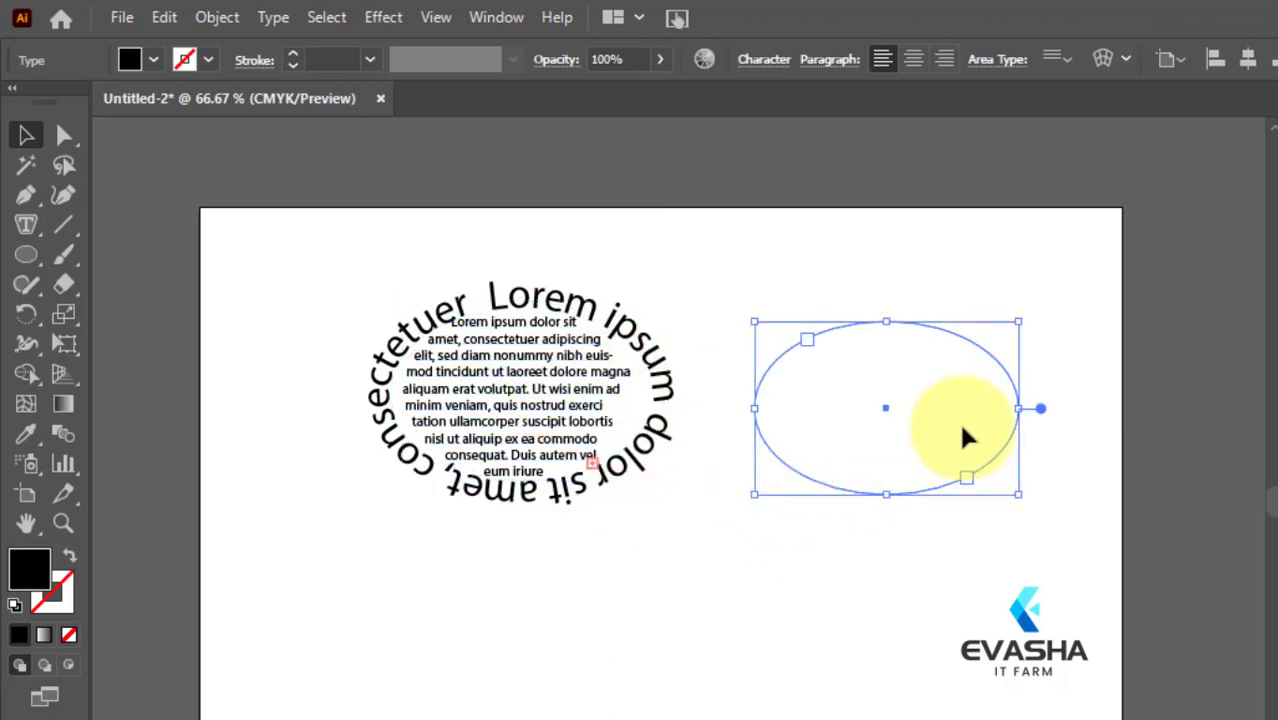
{"action": "left_click", "coordinate": [880, 411]}
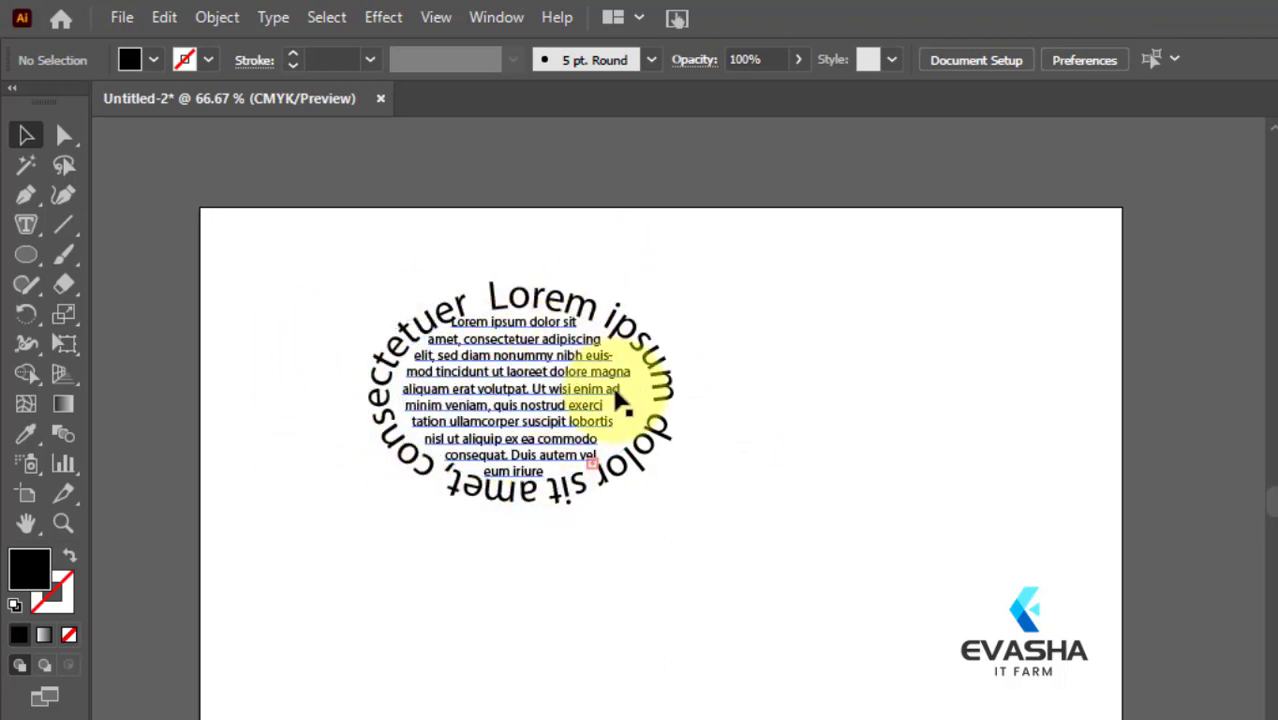
{"action": "left_click", "coordinate": [29, 226]}
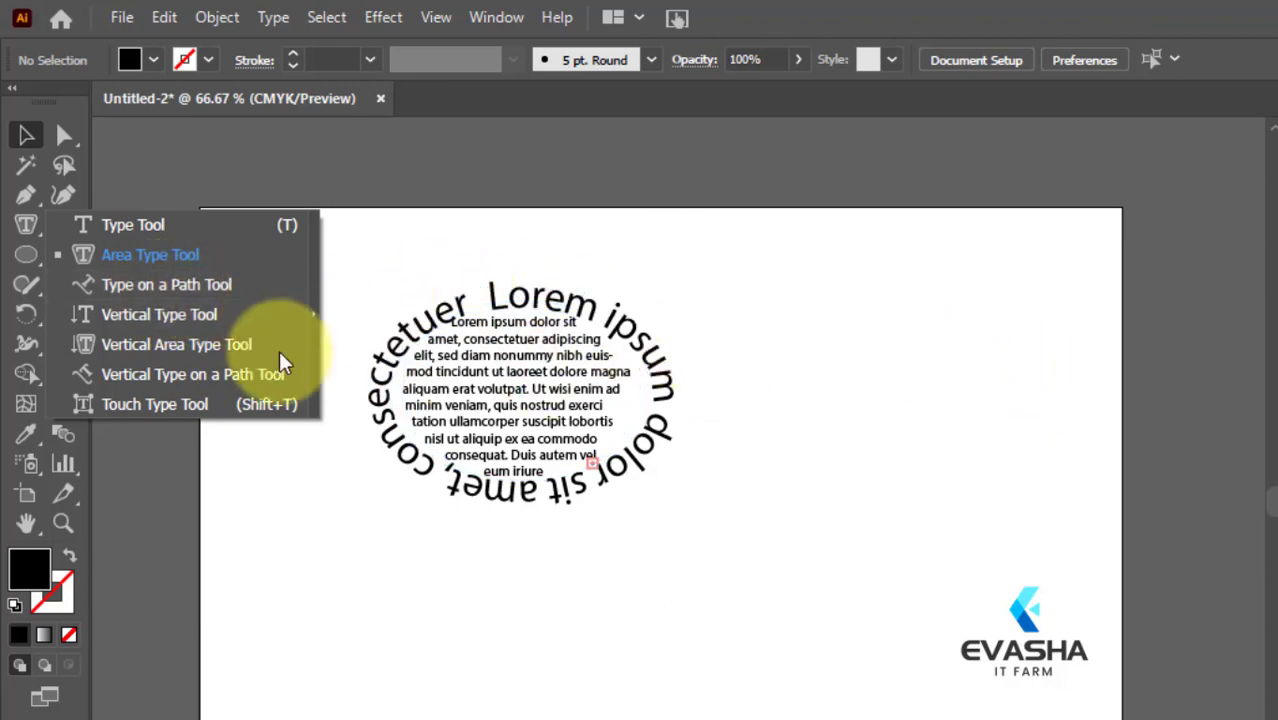
{"action": "left_click", "coordinate": [356, 252]}
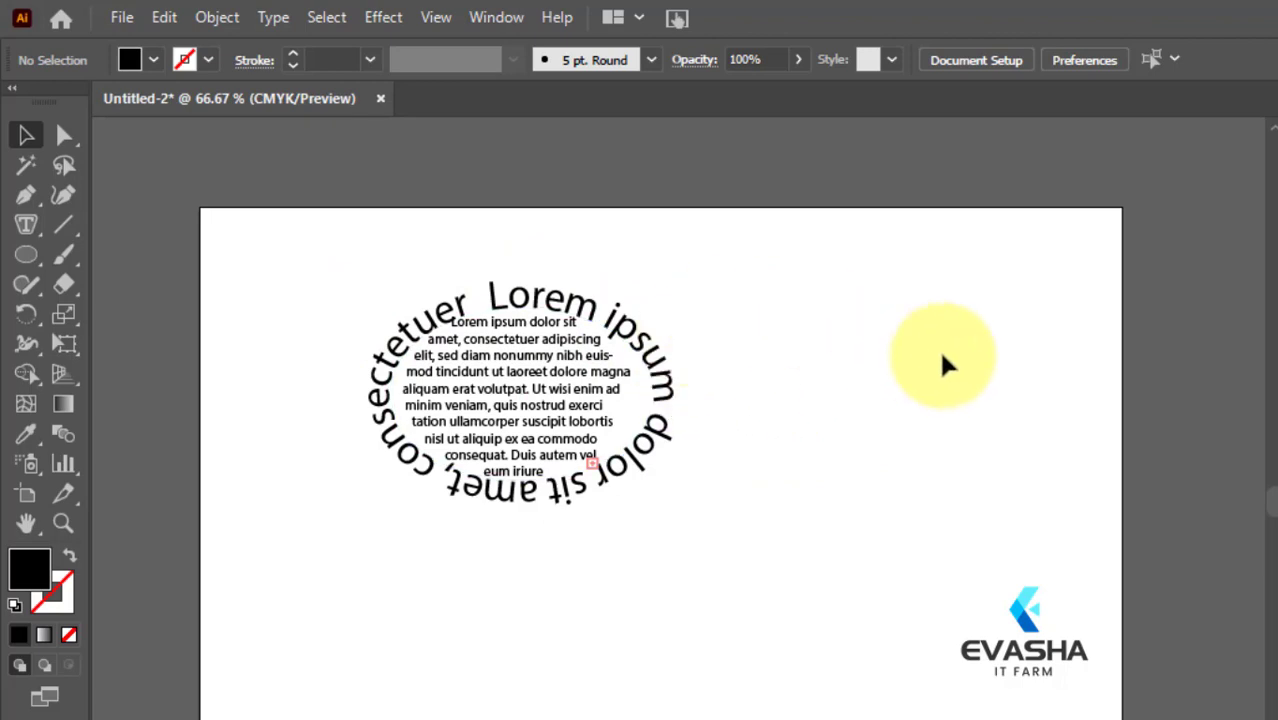
{"action": "right_click", "coordinate": [28, 224]}
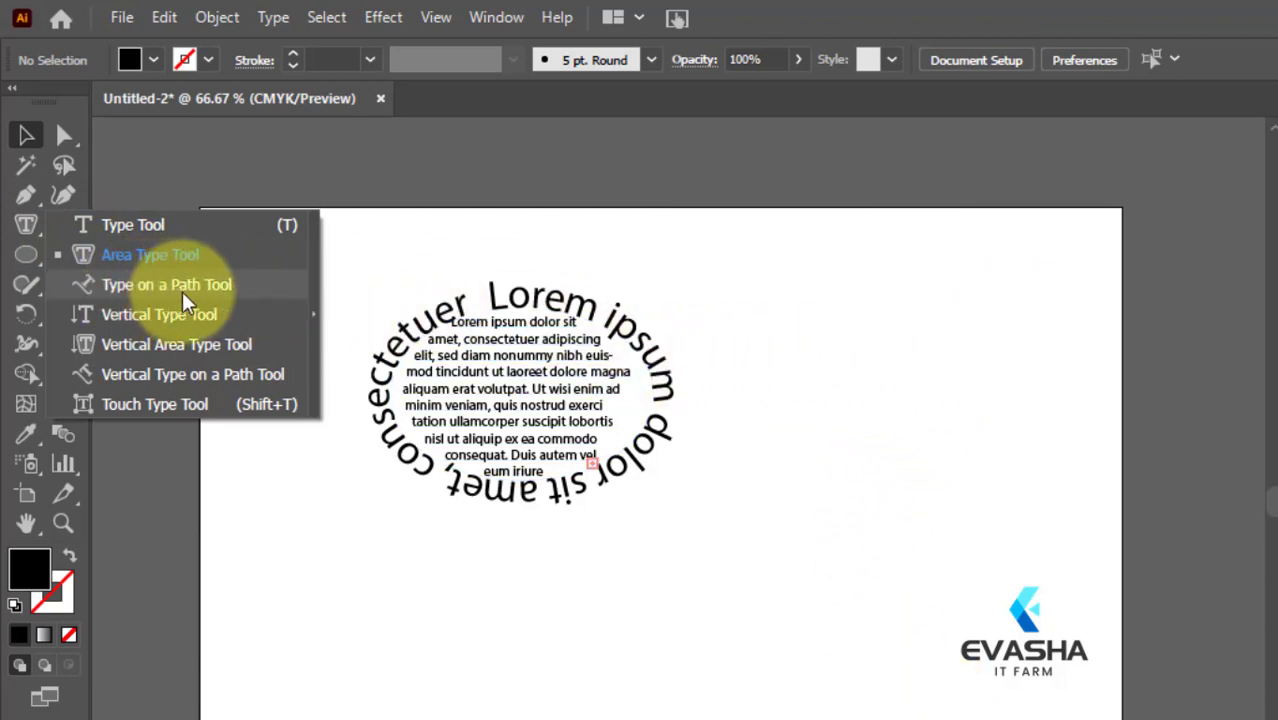
Delete the text-filled ellipse and the ring of path text around it, leaving the artboard empty
{"action": "left_click", "coordinate": [600, 338]}
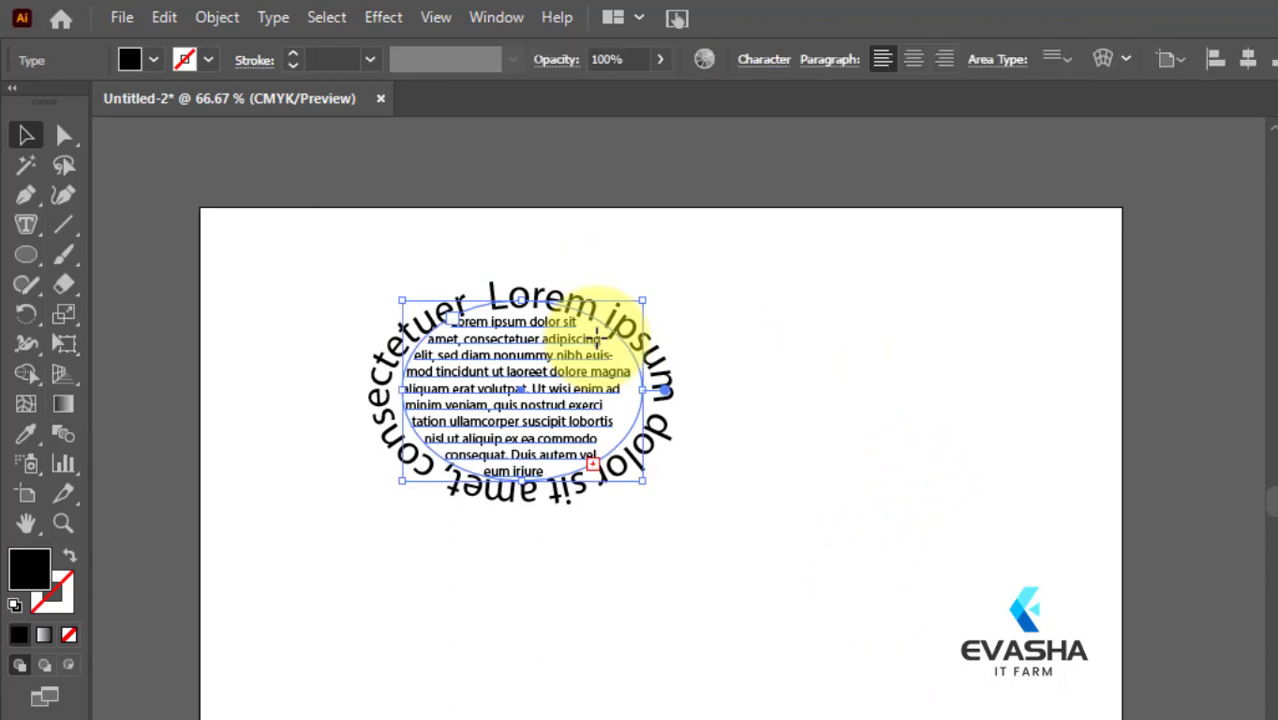
{"action": "key", "text": "Delete"}
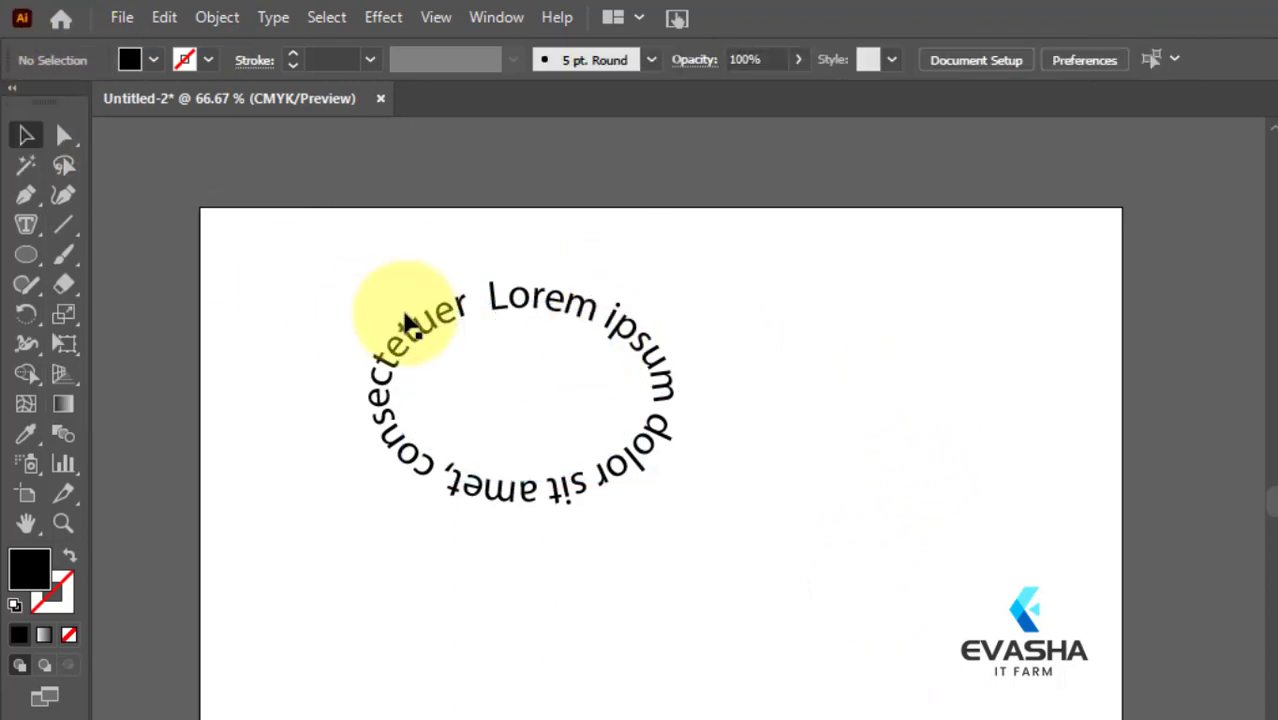
{"action": "left_click", "coordinate": [410, 322]}
{"action": "key", "text": "Delete"}
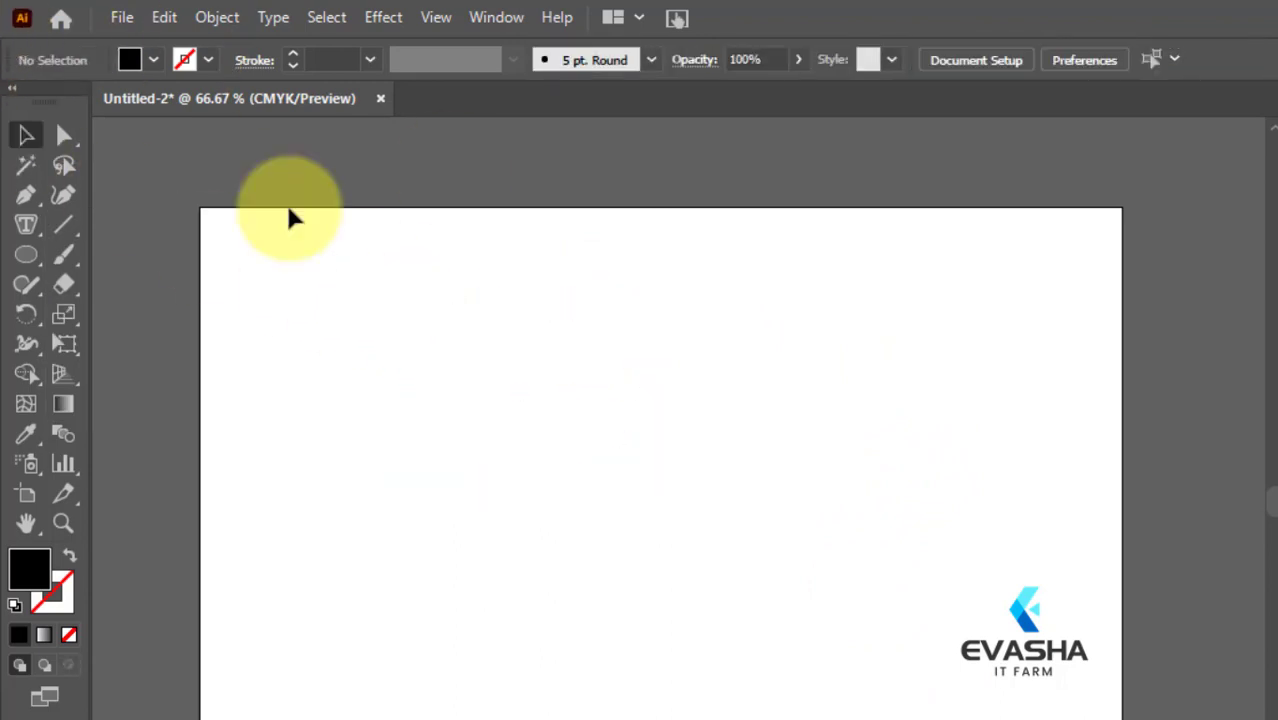
Place vertical placeholder text in the upper-left part of the artboard with the Vertical Type tool and set its font size to 36 pt
{"action": "left_click", "coordinate": [26, 226]}
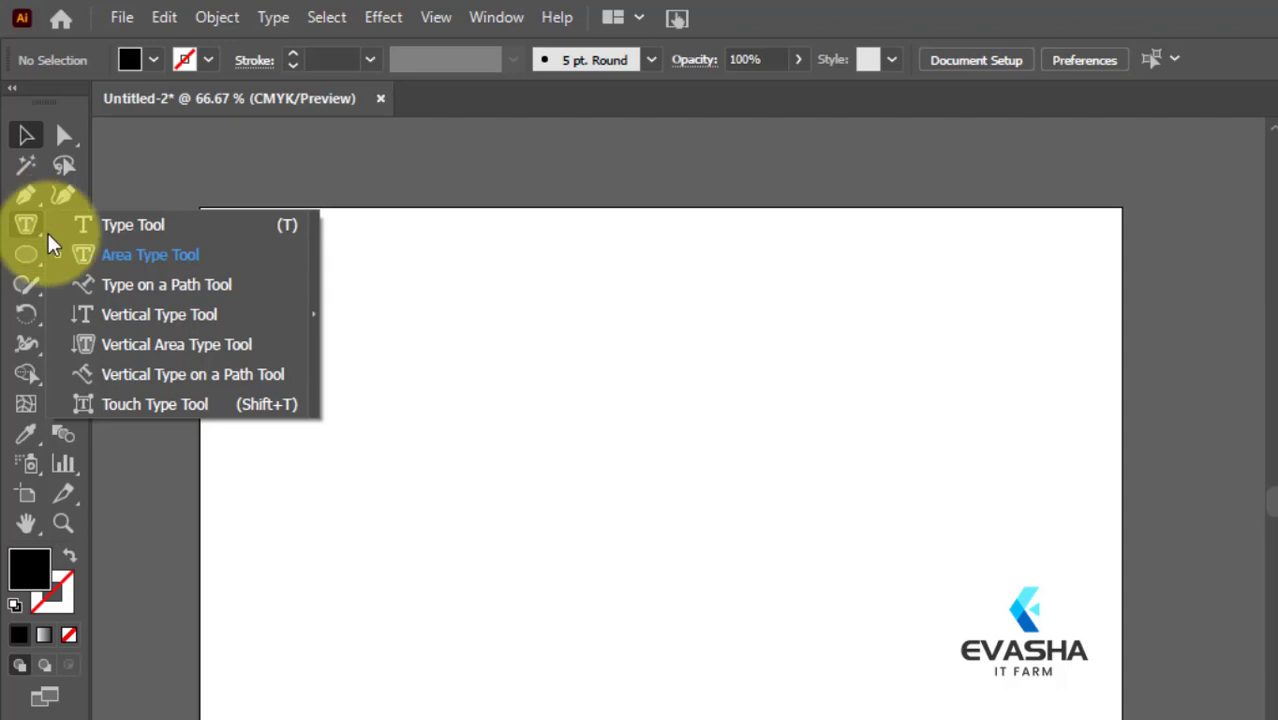
{"action": "left_click", "coordinate": [100, 314]}
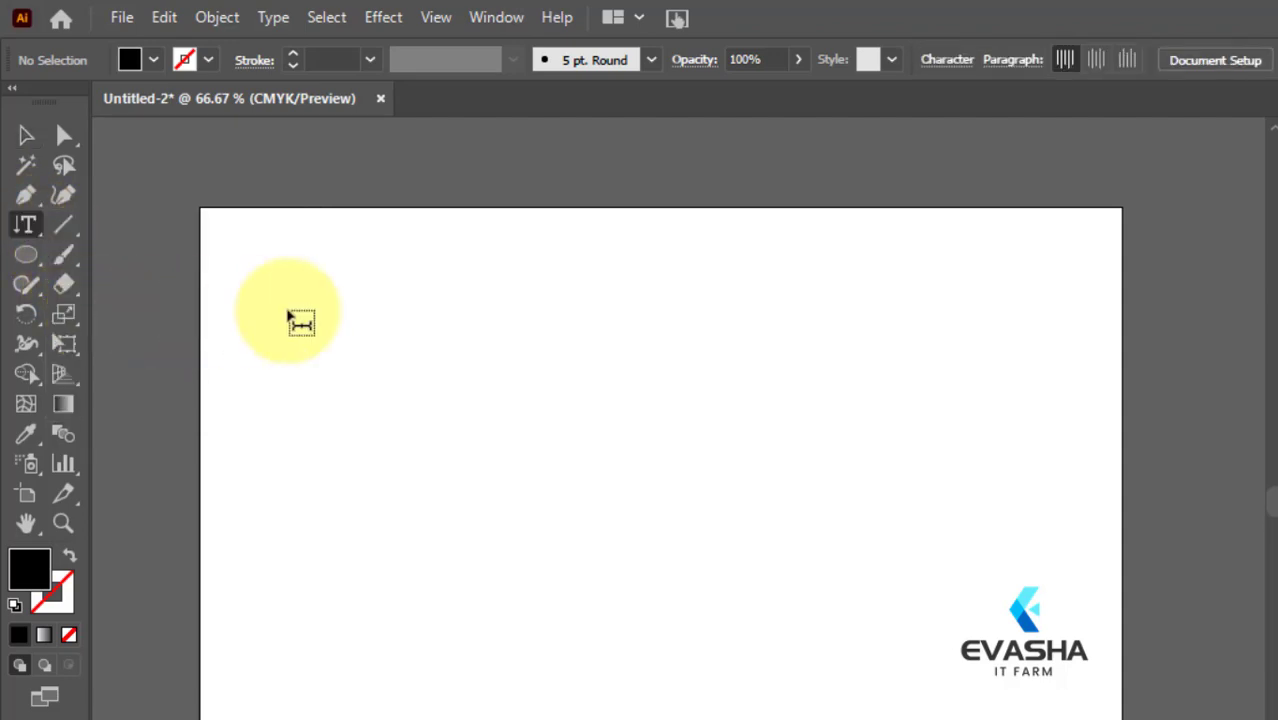
{"action": "left_click", "coordinate": [464, 292]}
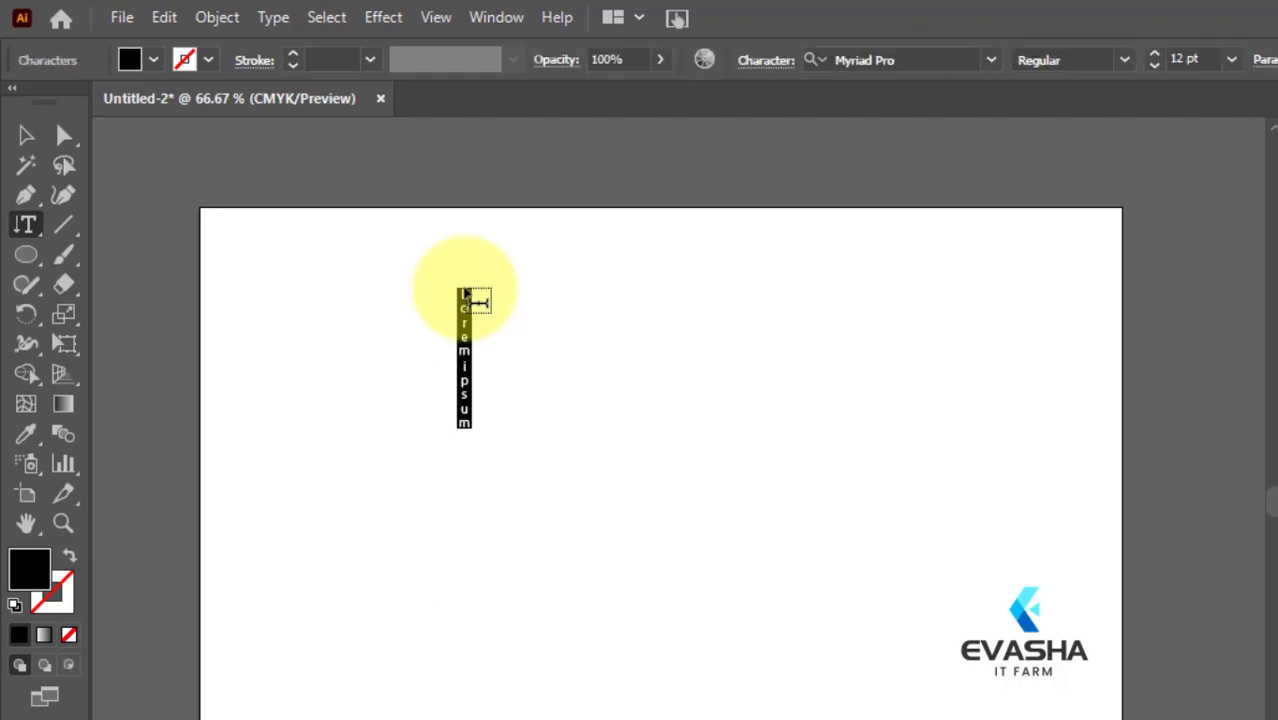
{"action": "left_click", "coordinate": [1233, 62]}
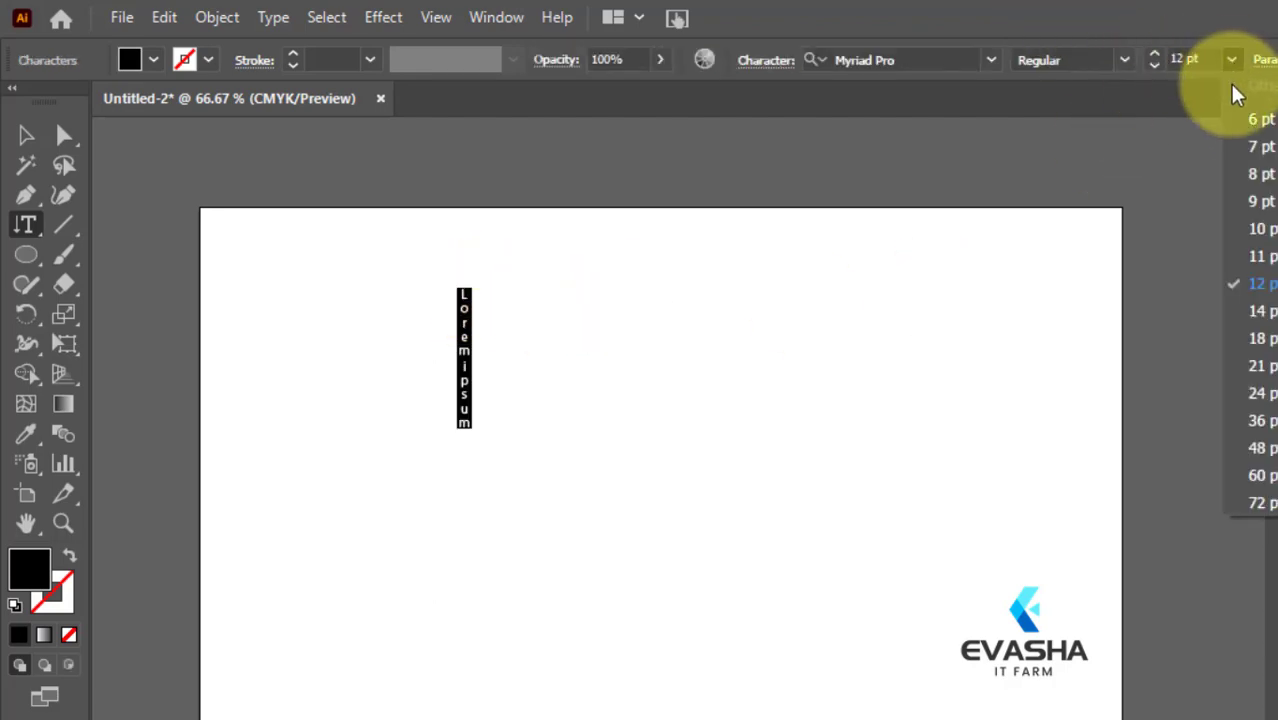
{"action": "left_click", "coordinate": [1258, 420]}
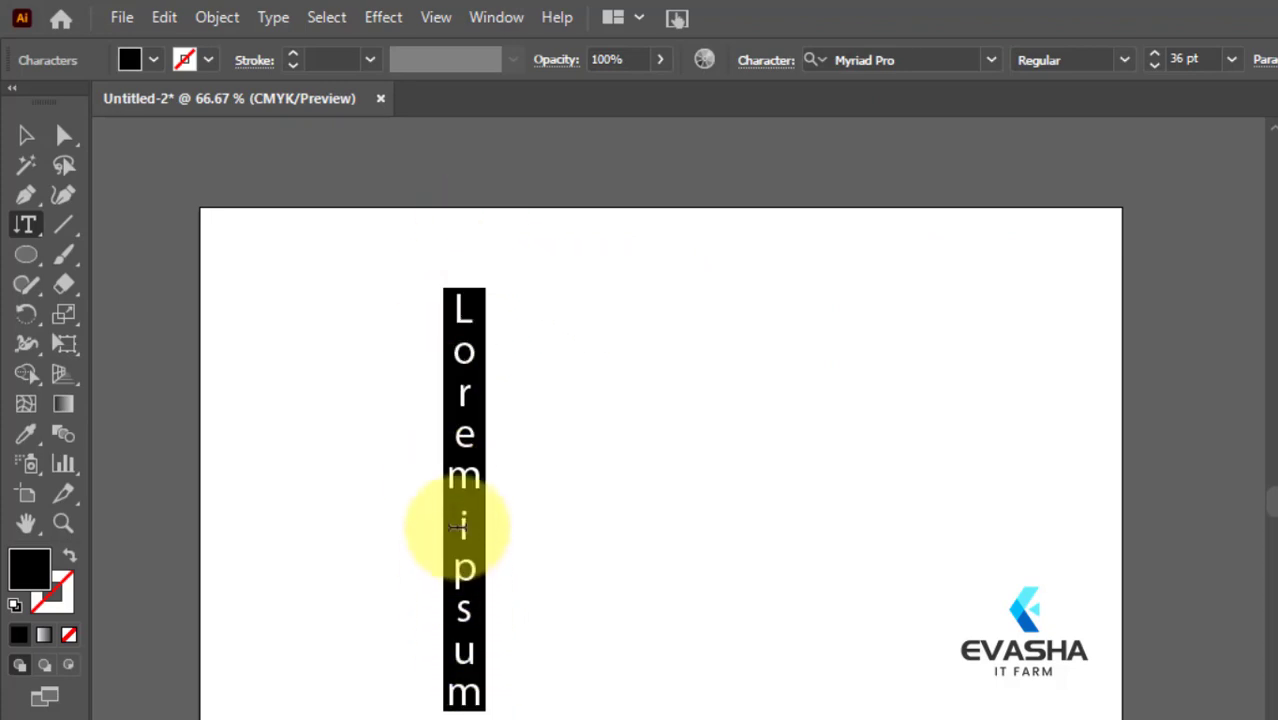
Replace the entire vertical placeholder text with "KPJUHYU LJY"
{"action": "left_click", "coordinate": [462, 296]}
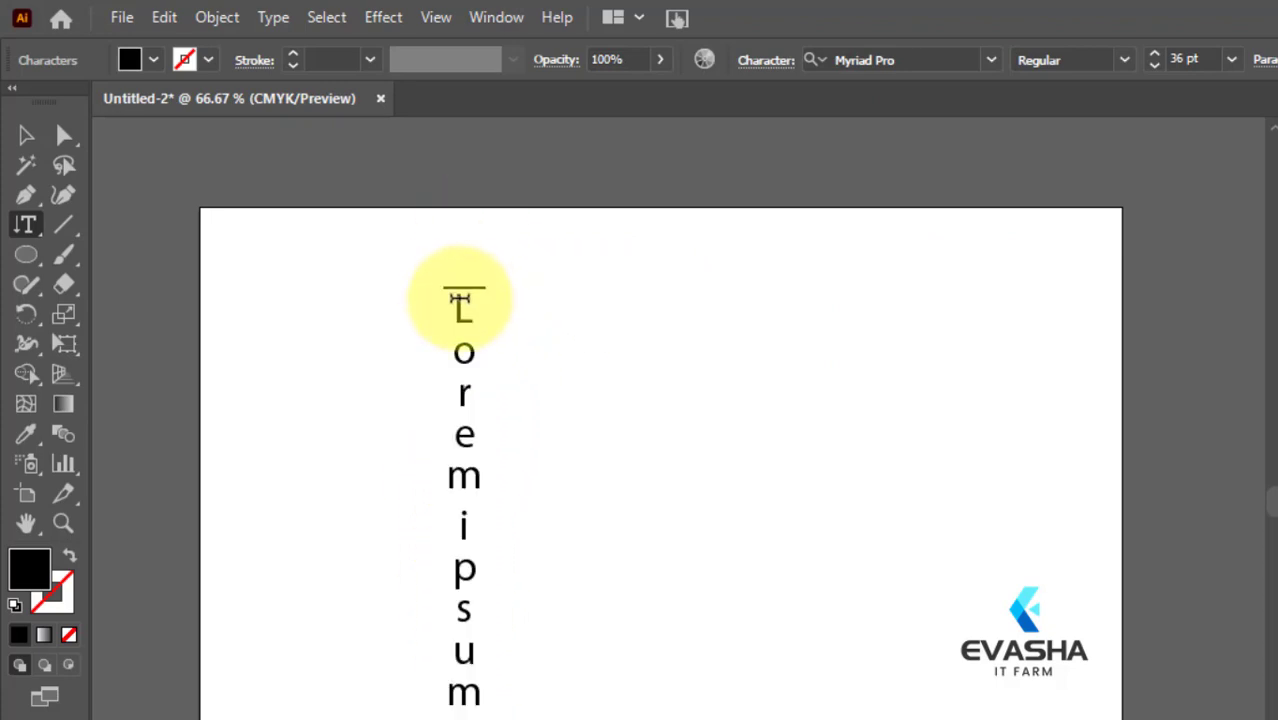
{"action": "left_click_drag", "start_coordinate": [460, 298], "coordinate": [456, 700]}
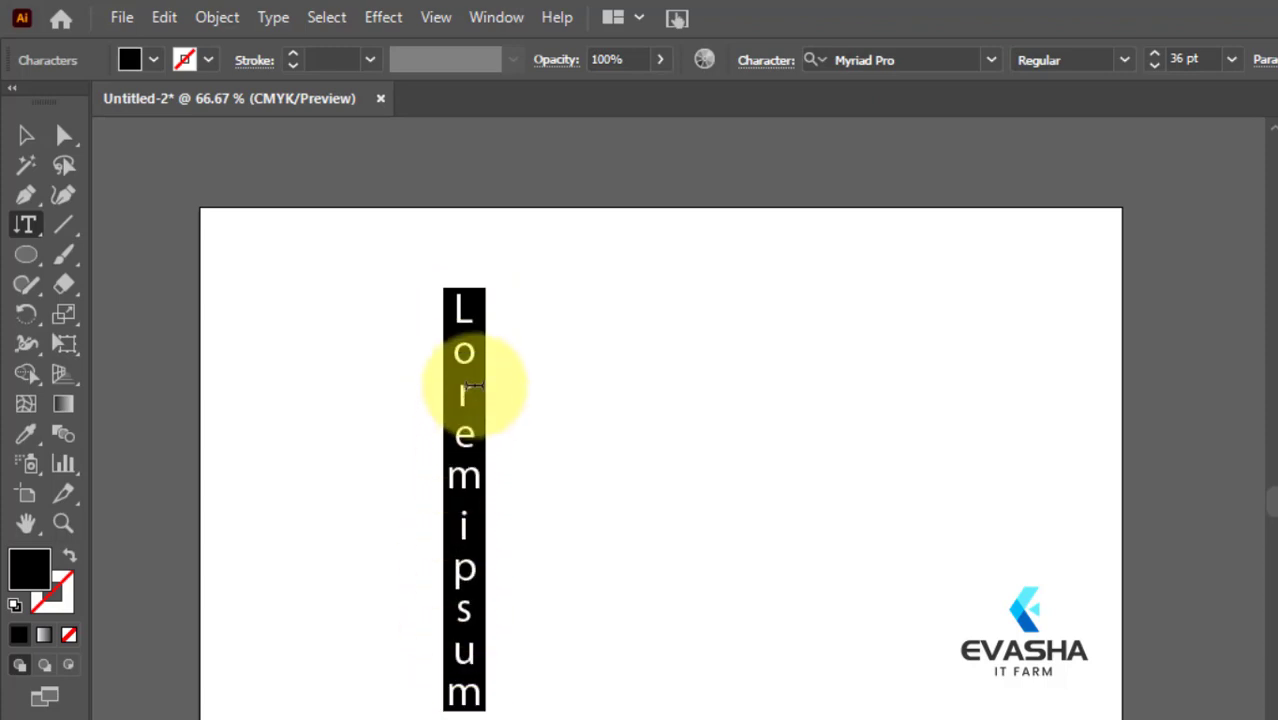
{"action": "type", "text": "KPJUHYU LJY"}
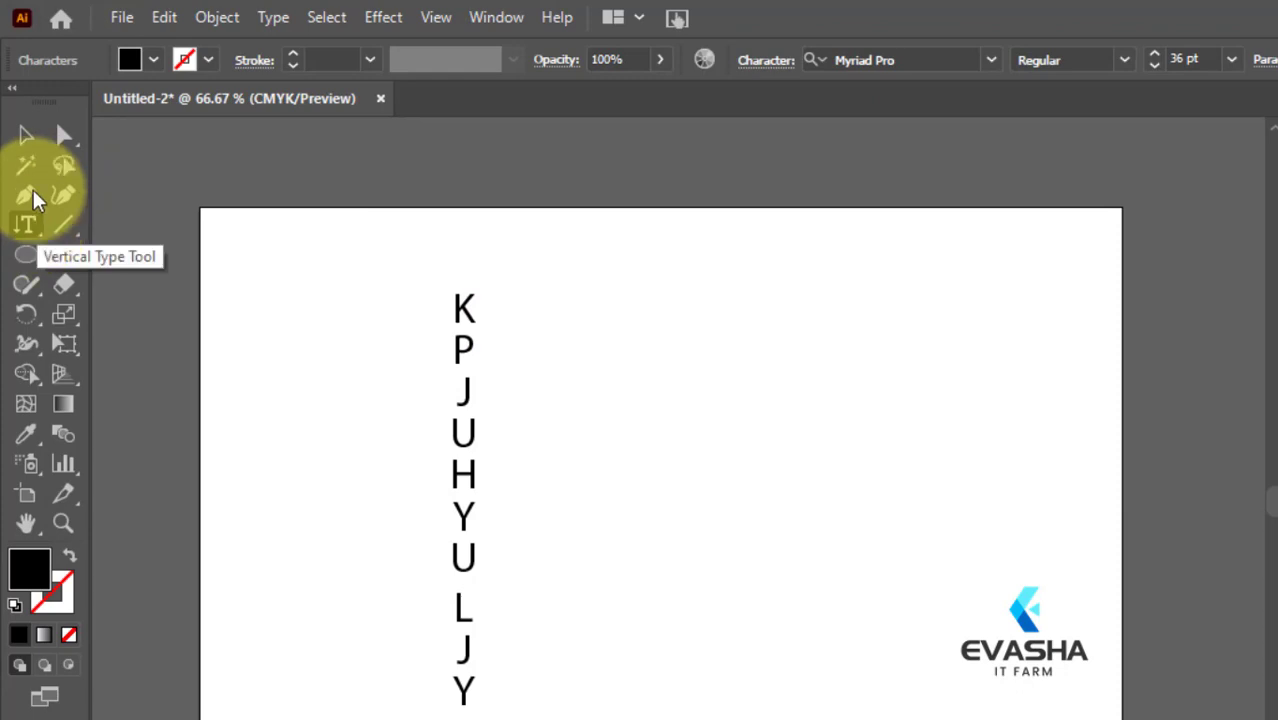
Delete the vertical text from the artboard
{"action": "left_click", "coordinate": [26, 135]}
{"action": "key", "text": "ctrl+a"}
{"action": "key", "text": "Delete"}
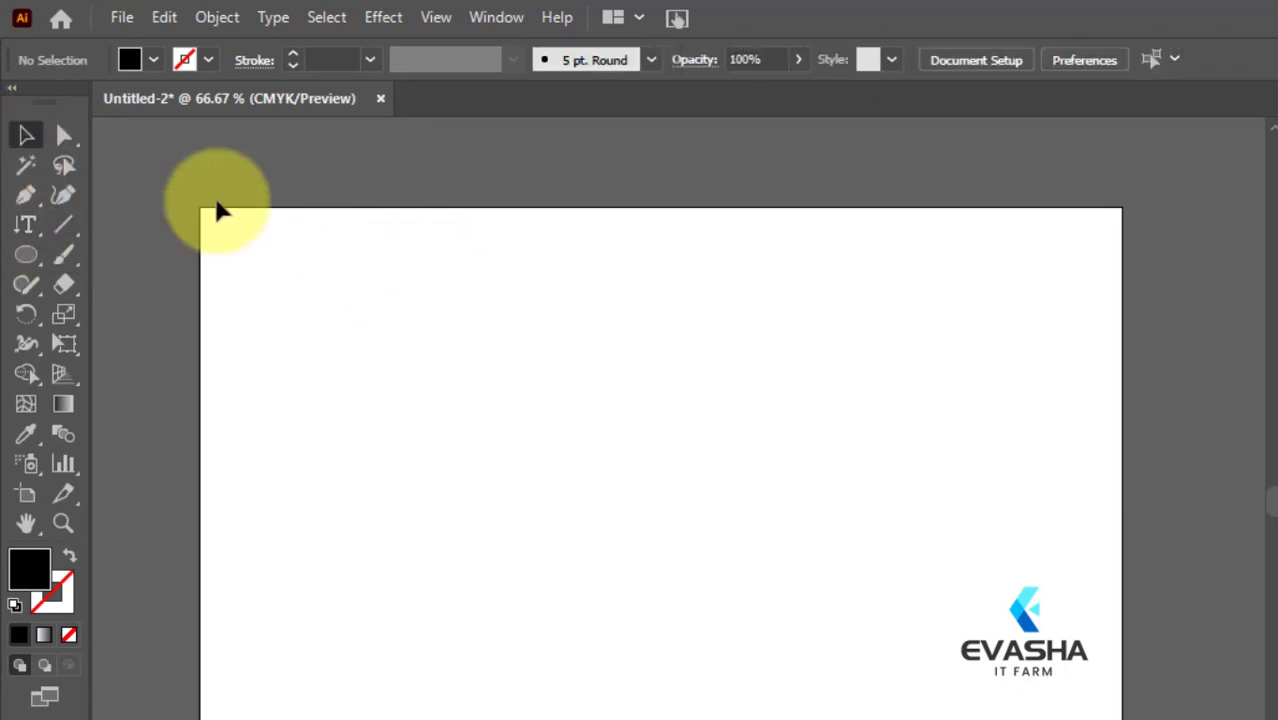
Draw a wide black rectangle across the middle of the empty artboard with the Rectangle tool
{"action": "left_click", "coordinate": [28, 226]}
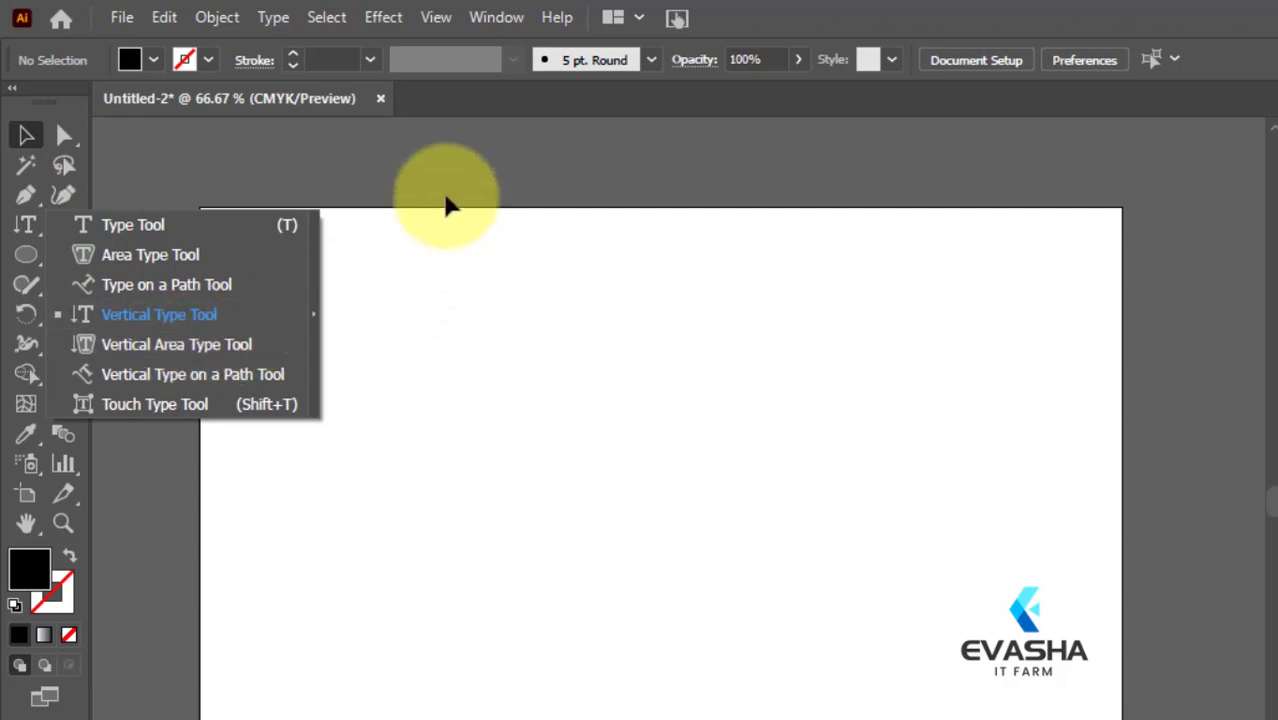
{"action": "left_click", "coordinate": [393, 236]}
{"action": "left_click", "coordinate": [27, 258]}
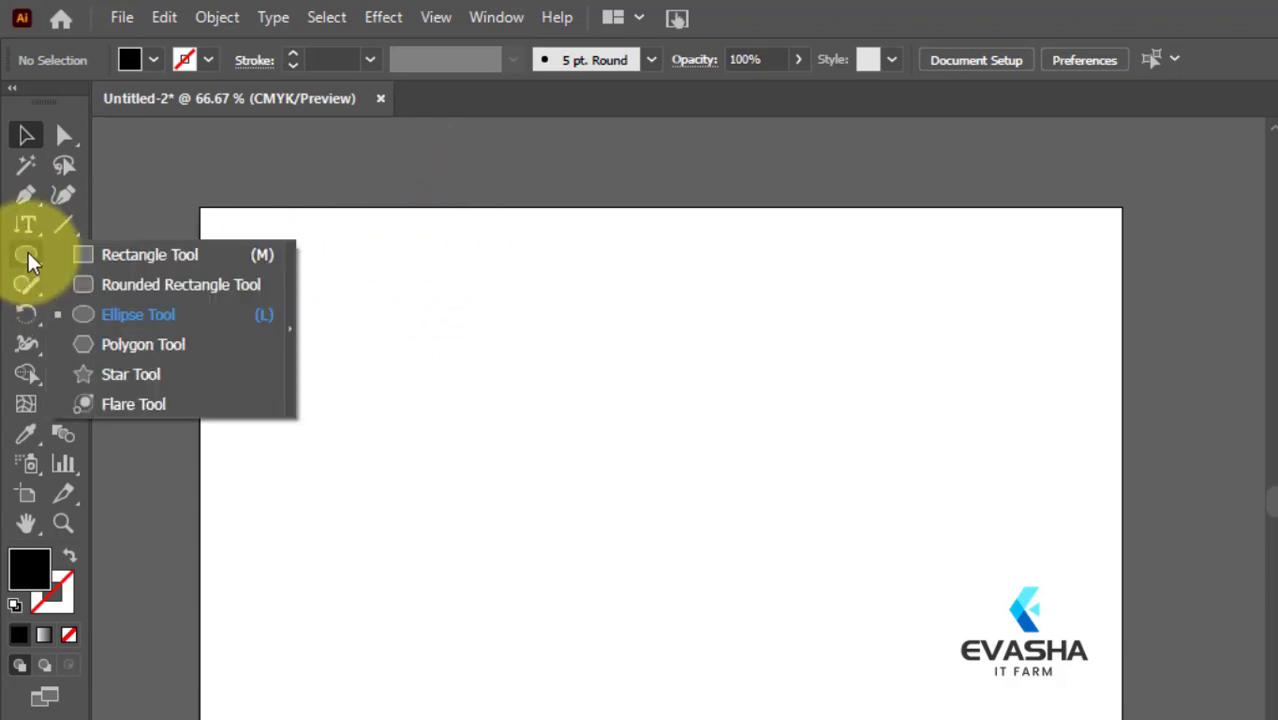
{"action": "left_click", "coordinate": [143, 258]}
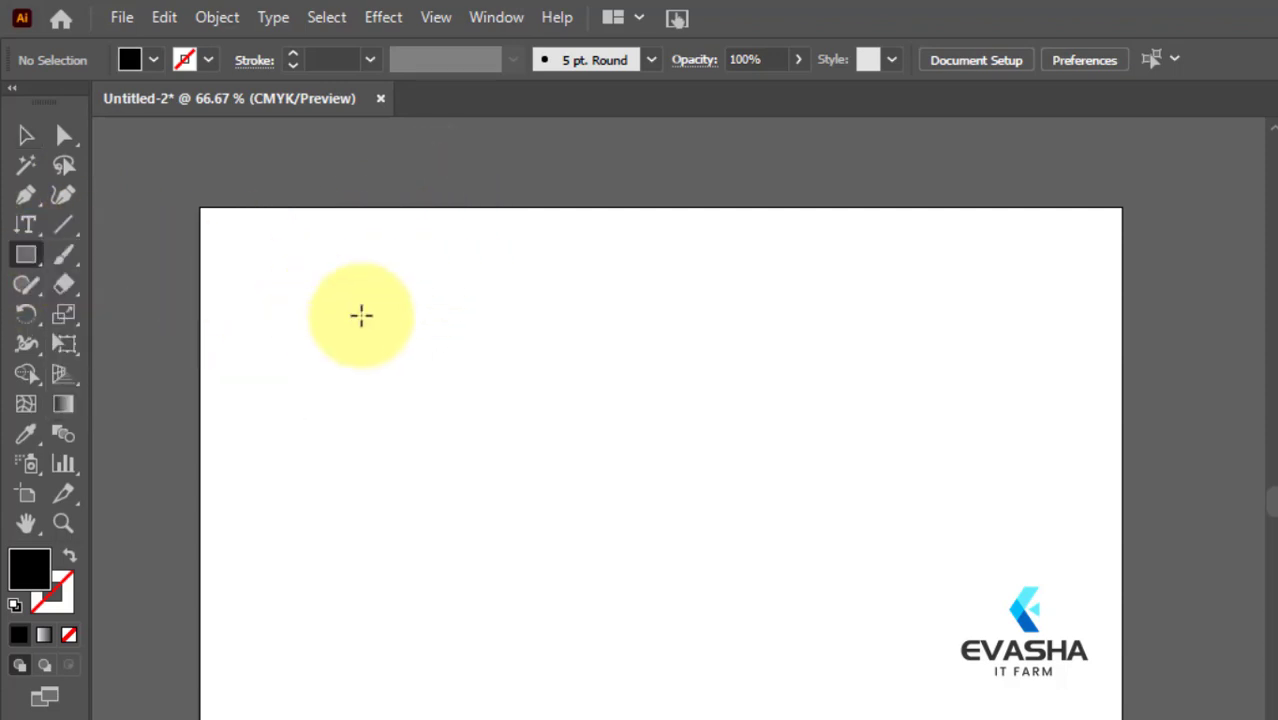
{"action": "left_click_drag", "start_coordinate": [361, 316], "coordinate": [928, 572]}
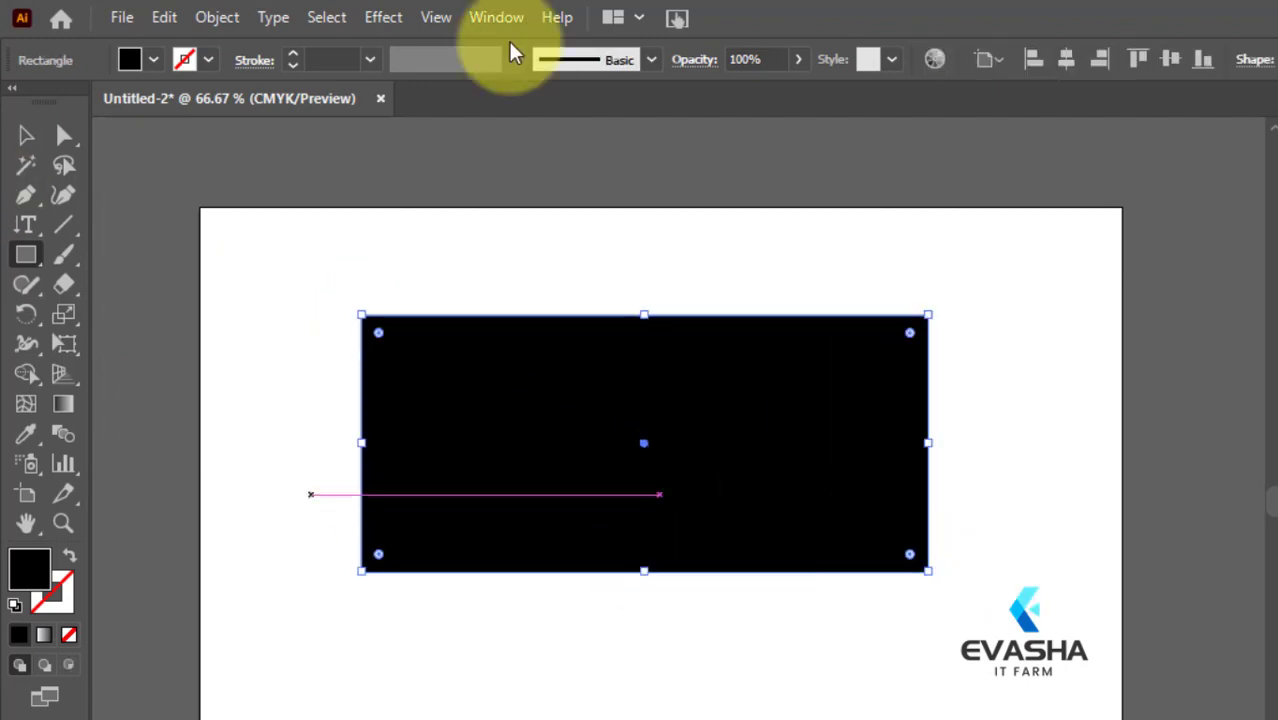
Fill the black rectangle with vertical placeholder text using the Vertical Area Type tool on its upper edge
{"action": "left_click", "coordinate": [38, 220]}
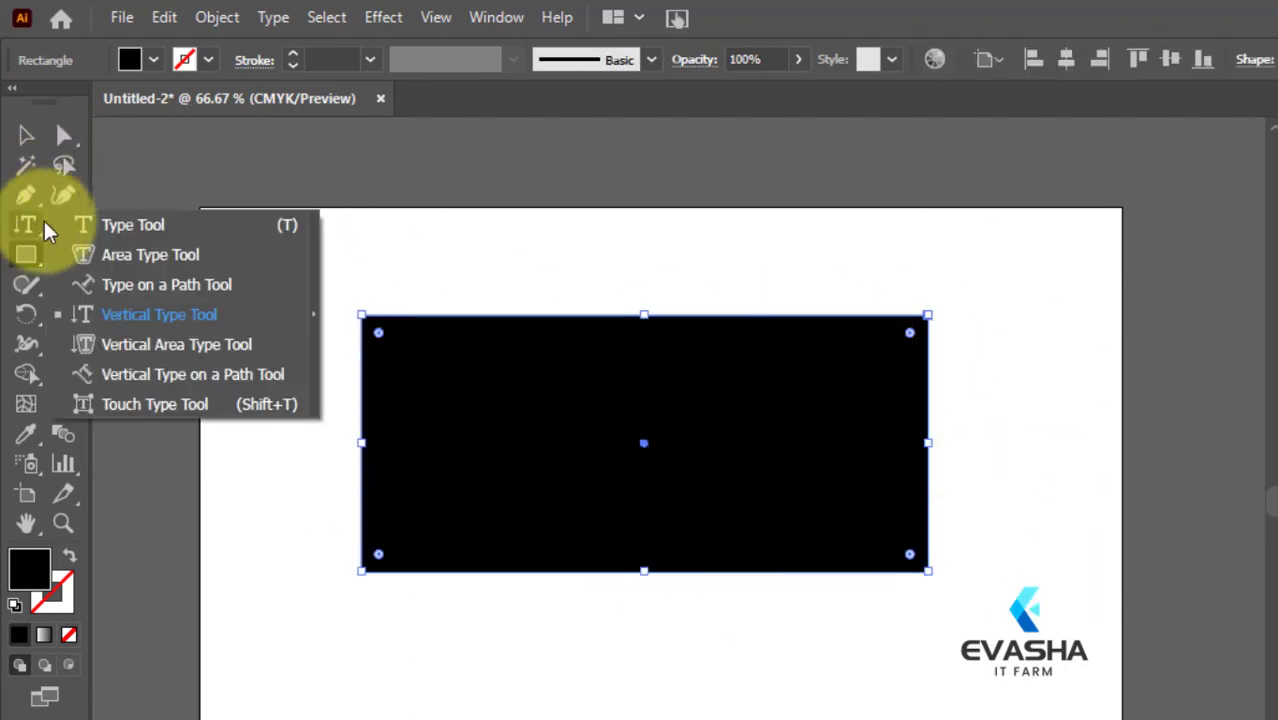
{"action": "left_click", "coordinate": [140, 354]}
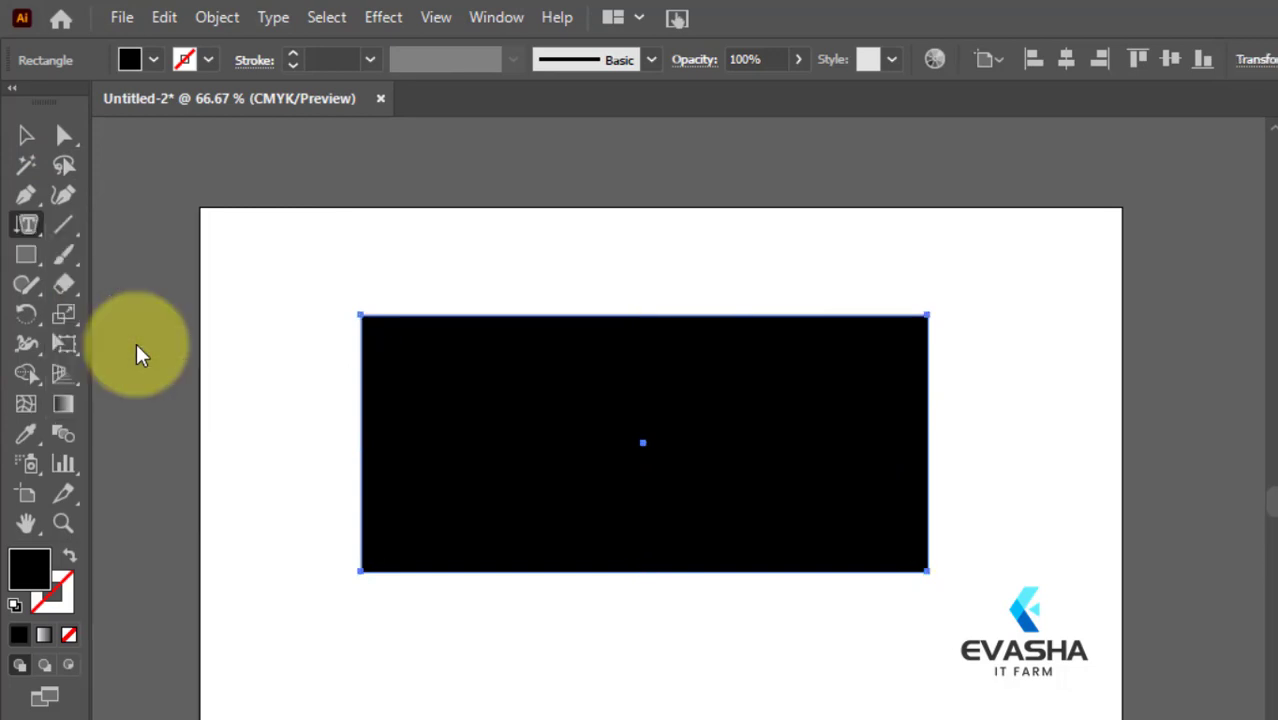
{"action": "left_click", "coordinate": [40, 136]}
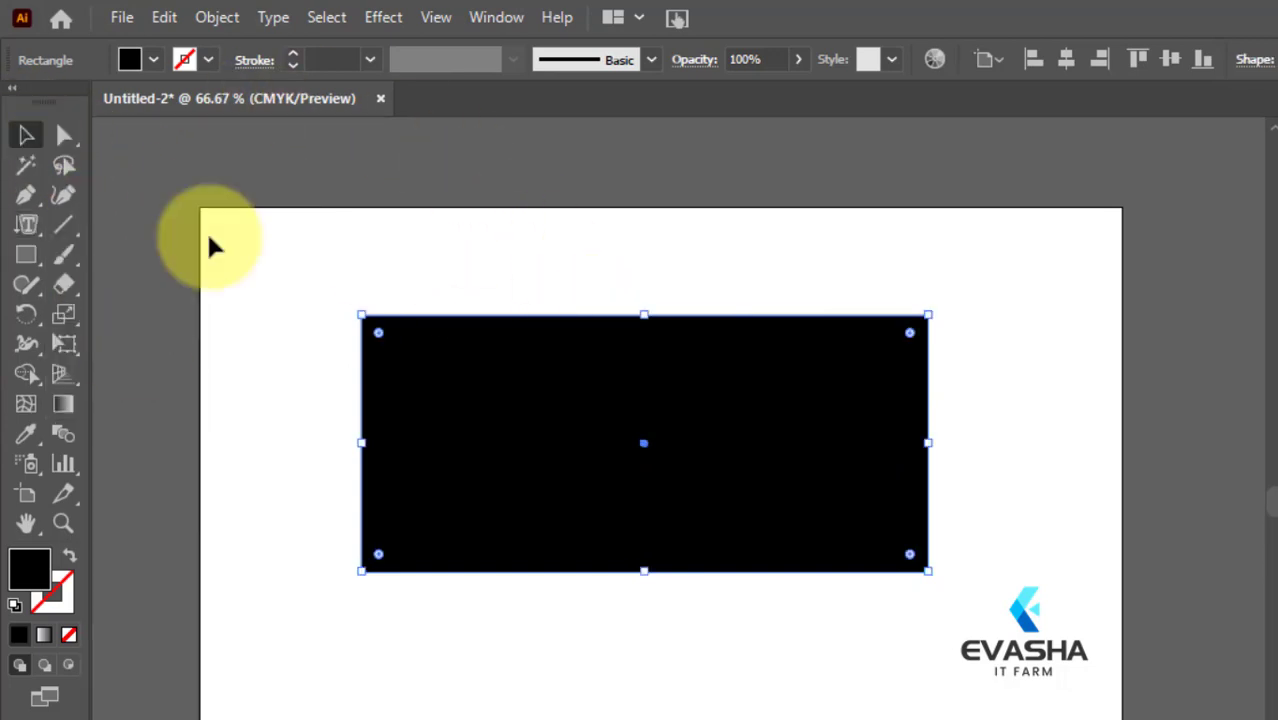
{"action": "left_click", "coordinate": [30, 226]}
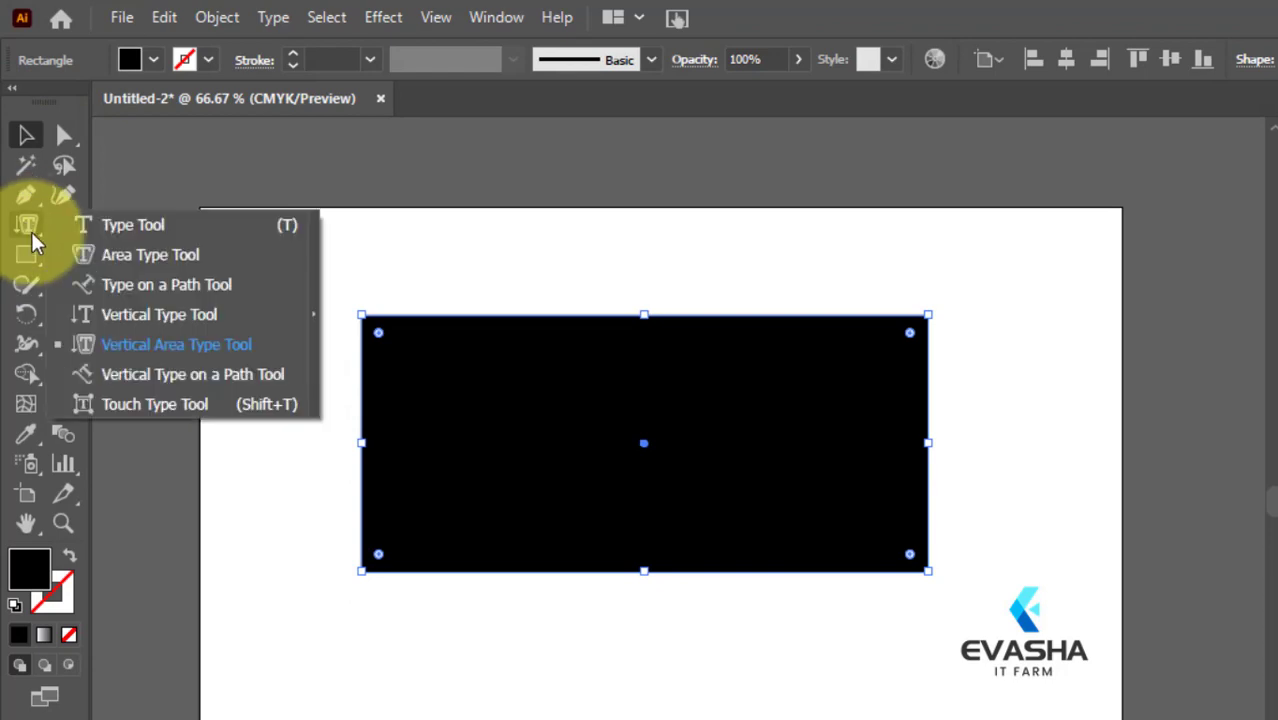
{"action": "left_click", "coordinate": [118, 345]}
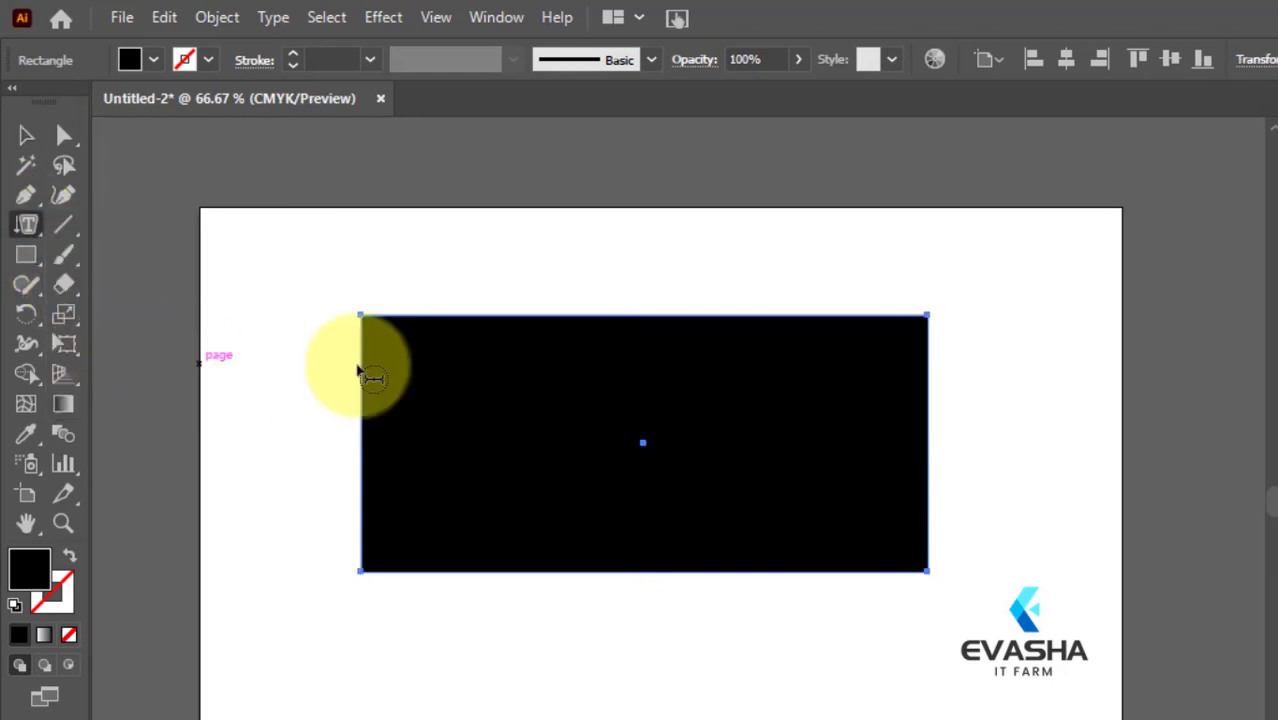
{"action": "left_click", "coordinate": [515, 323]}
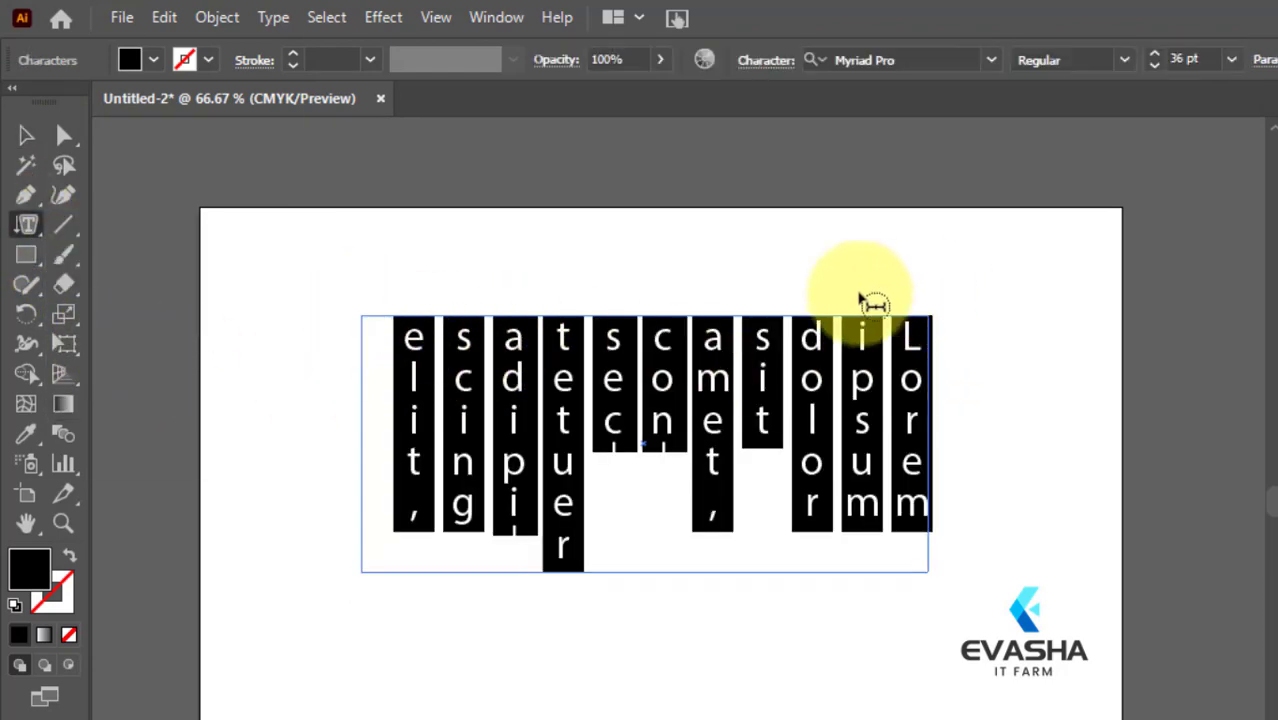
{"action": "left_click", "coordinate": [27, 230]}
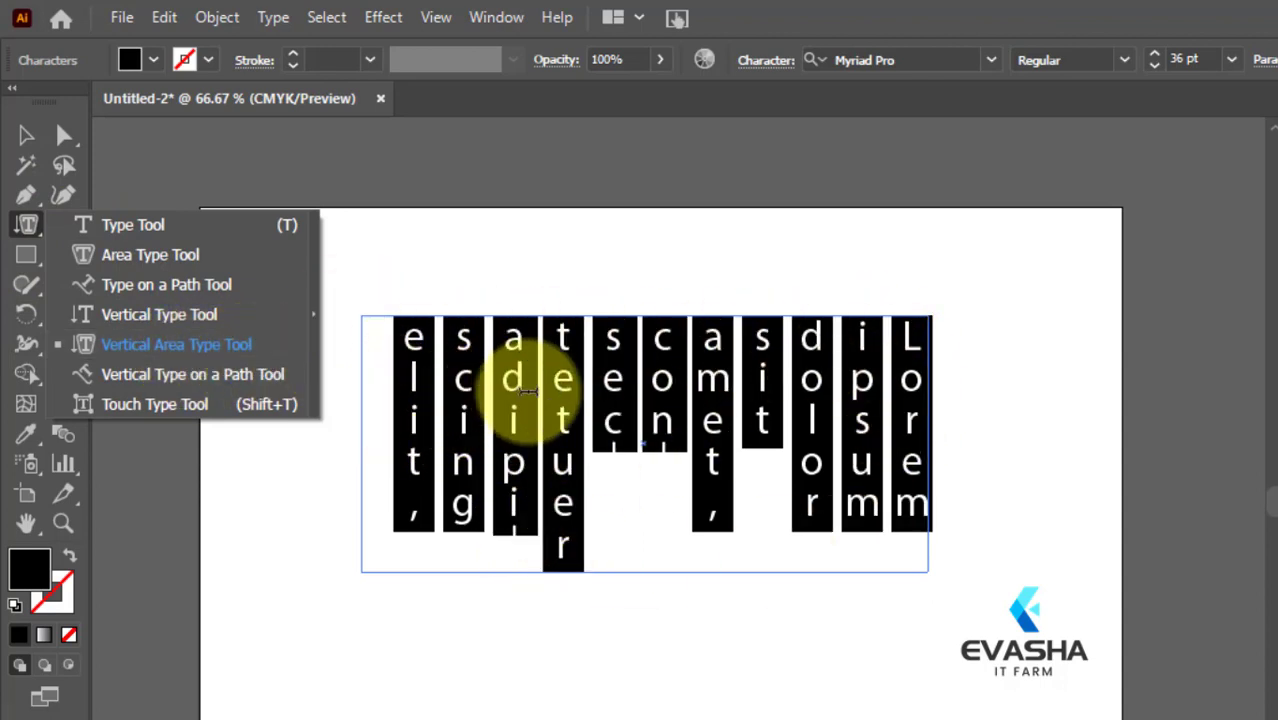
{"action": "left_click", "coordinate": [410, 279]}
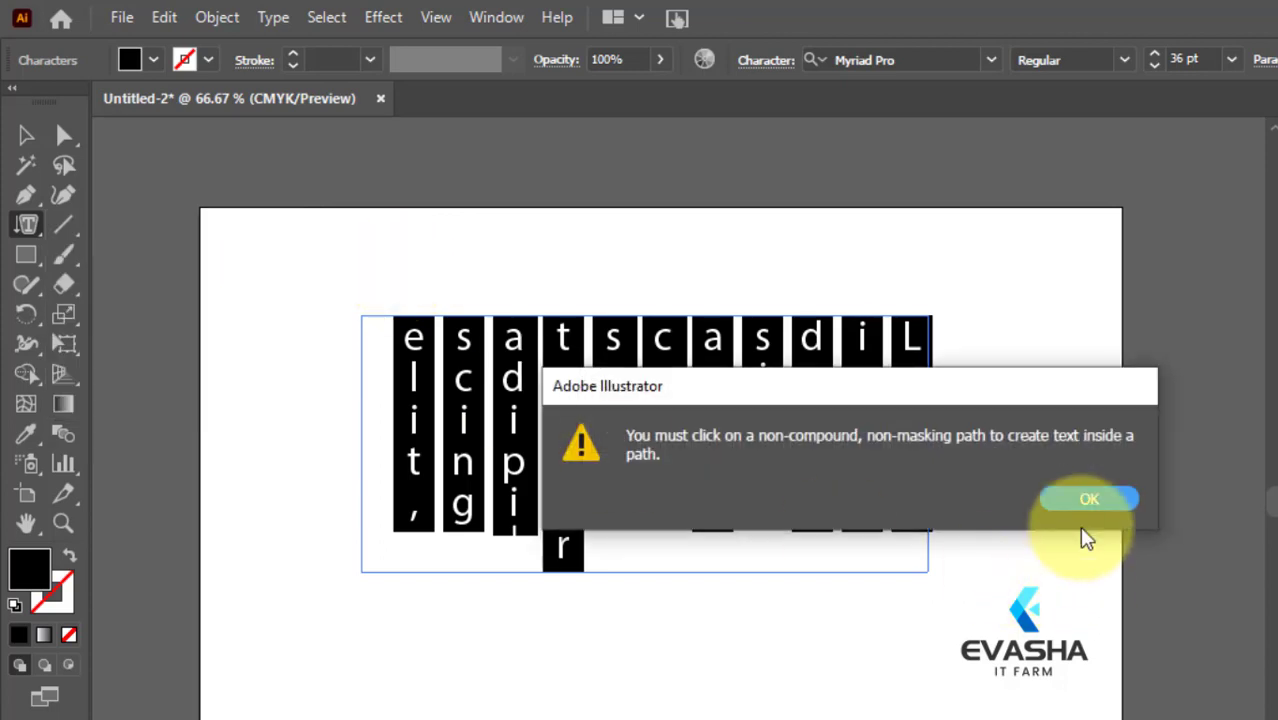
{"action": "left_click", "coordinate": [1089, 498]}
Check the character settings of the vertical area text, including its character rotation, and delete the text
{"action": "left_click", "coordinate": [26, 136]}
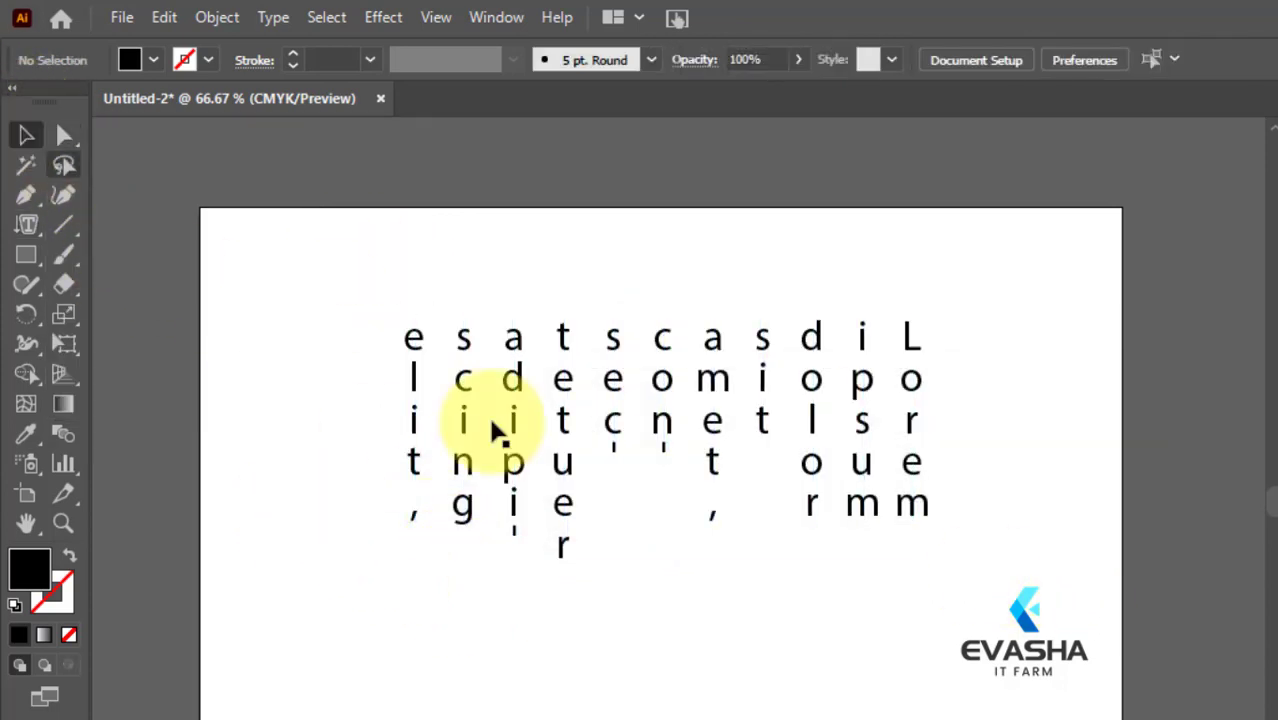
{"action": "left_click", "coordinate": [589, 450]}
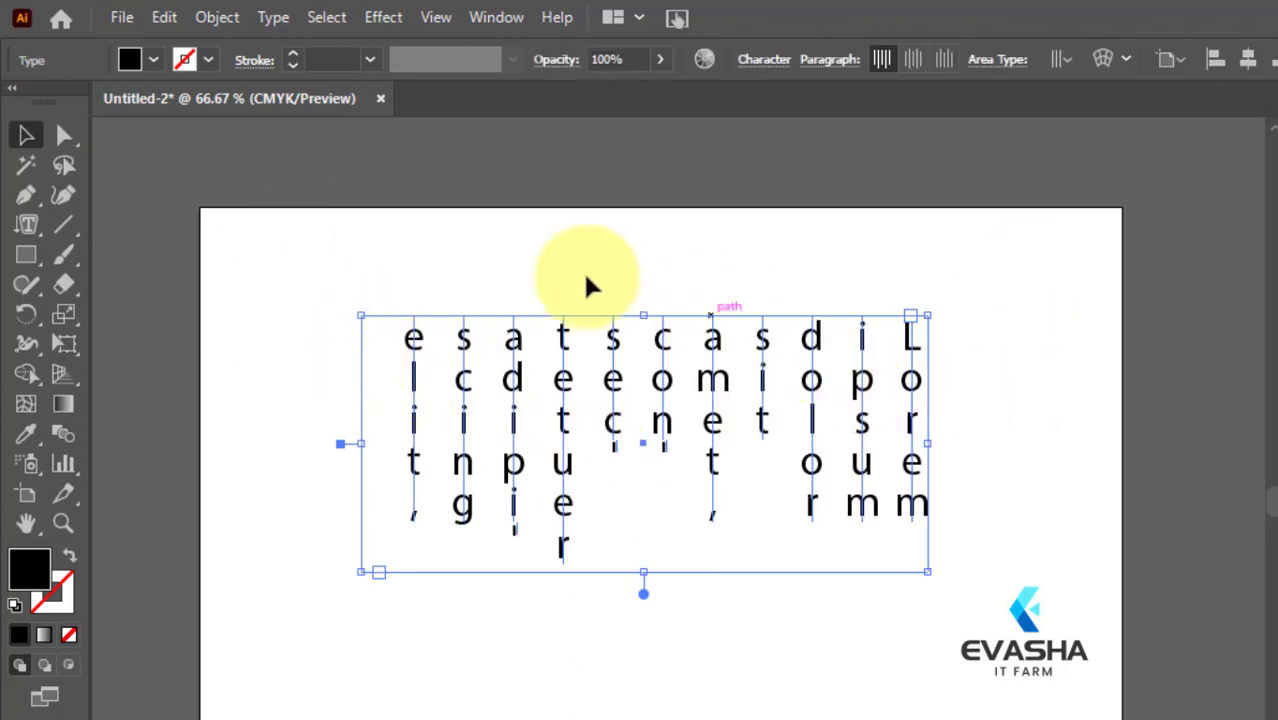
{"action": "left_click", "coordinate": [1272, 120]}
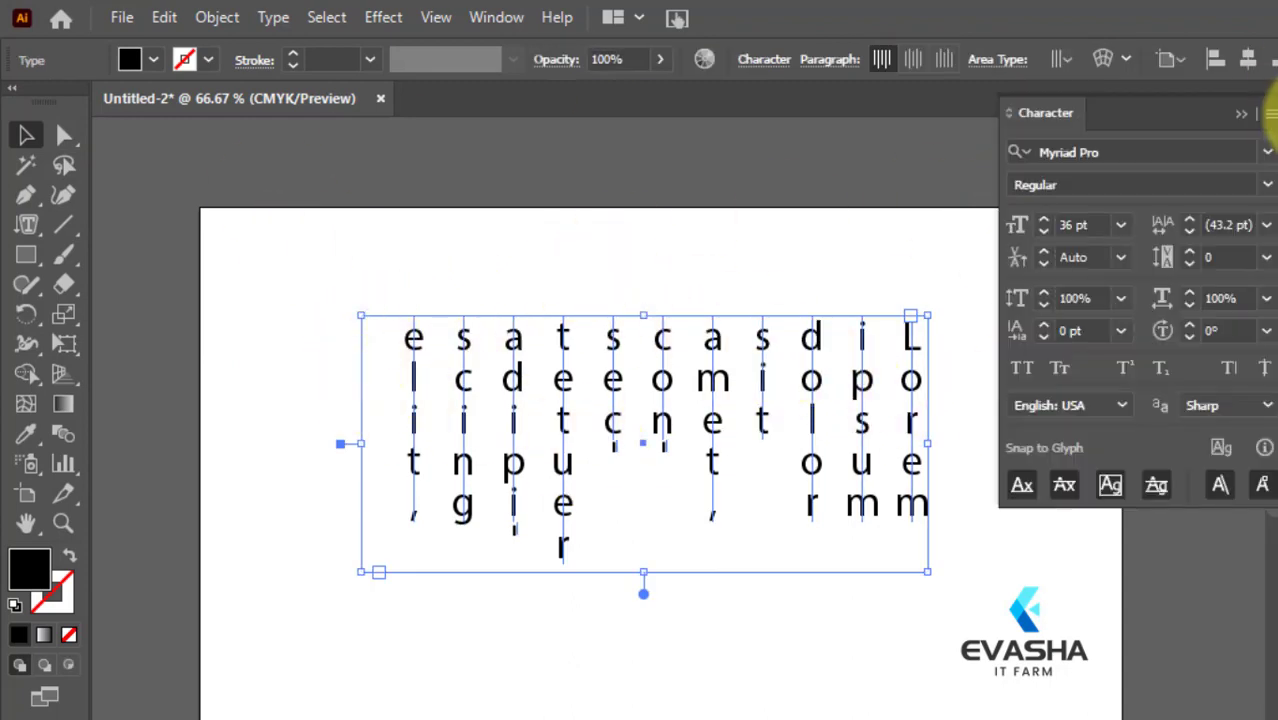
{"action": "left_click", "coordinate": [1267, 331]}
{"action": "left_click", "coordinate": [1262, 430]}
{"action": "left_click", "coordinate": [1266, 101]}
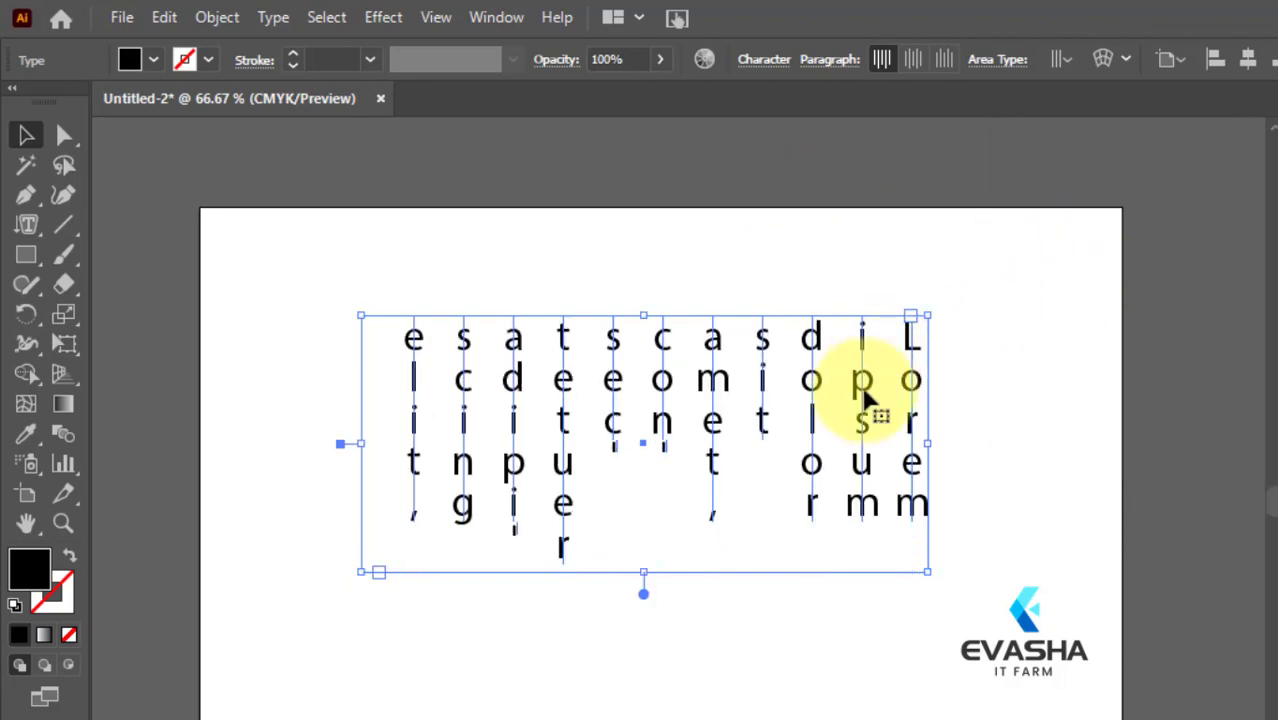
{"action": "key", "text": "Delete"}
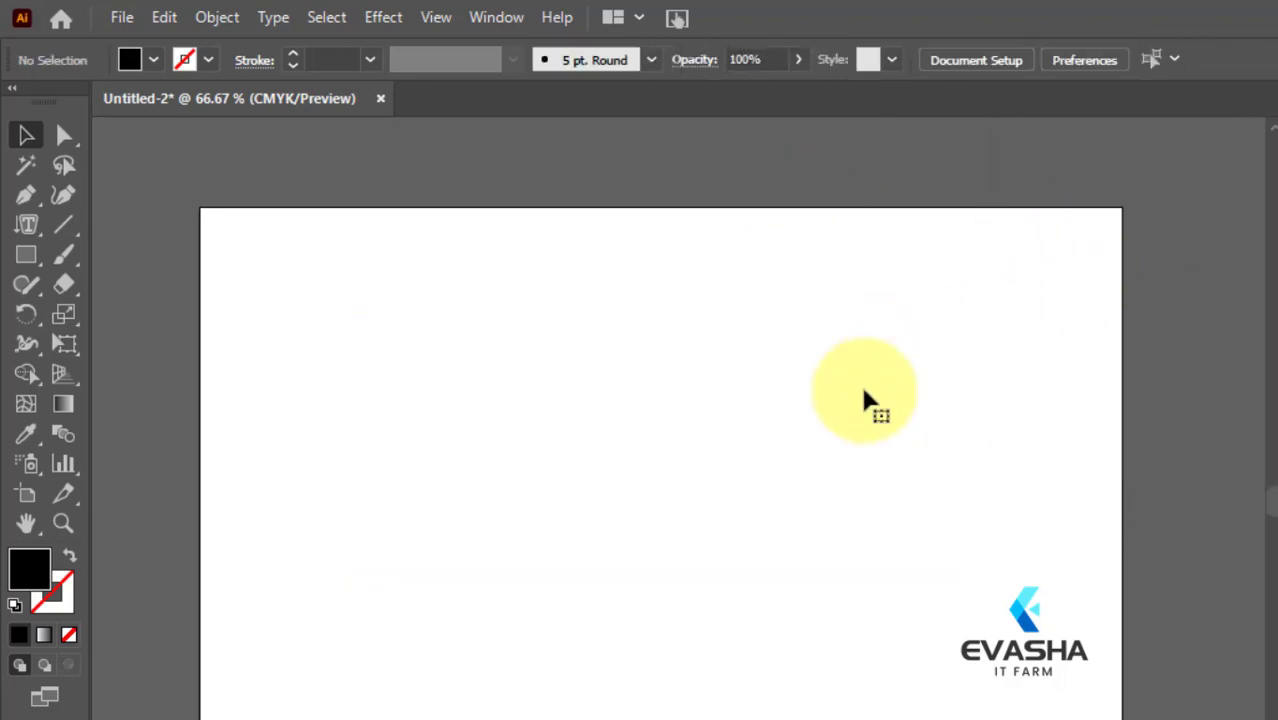
Draw a vertical line on the empty artboard with the Line Segment tool and give it a black stroke
{"action": "left_click", "coordinate": [28, 226]}
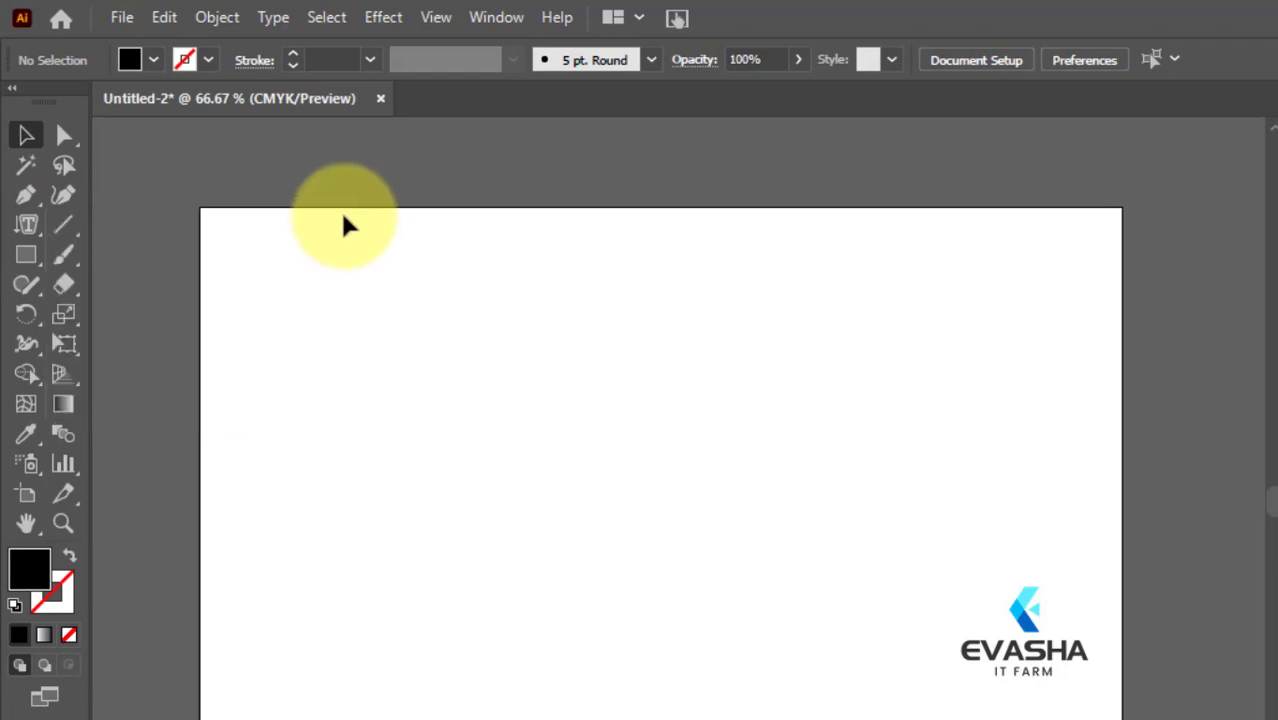
{"action": "left_click", "coordinate": [63, 226]}
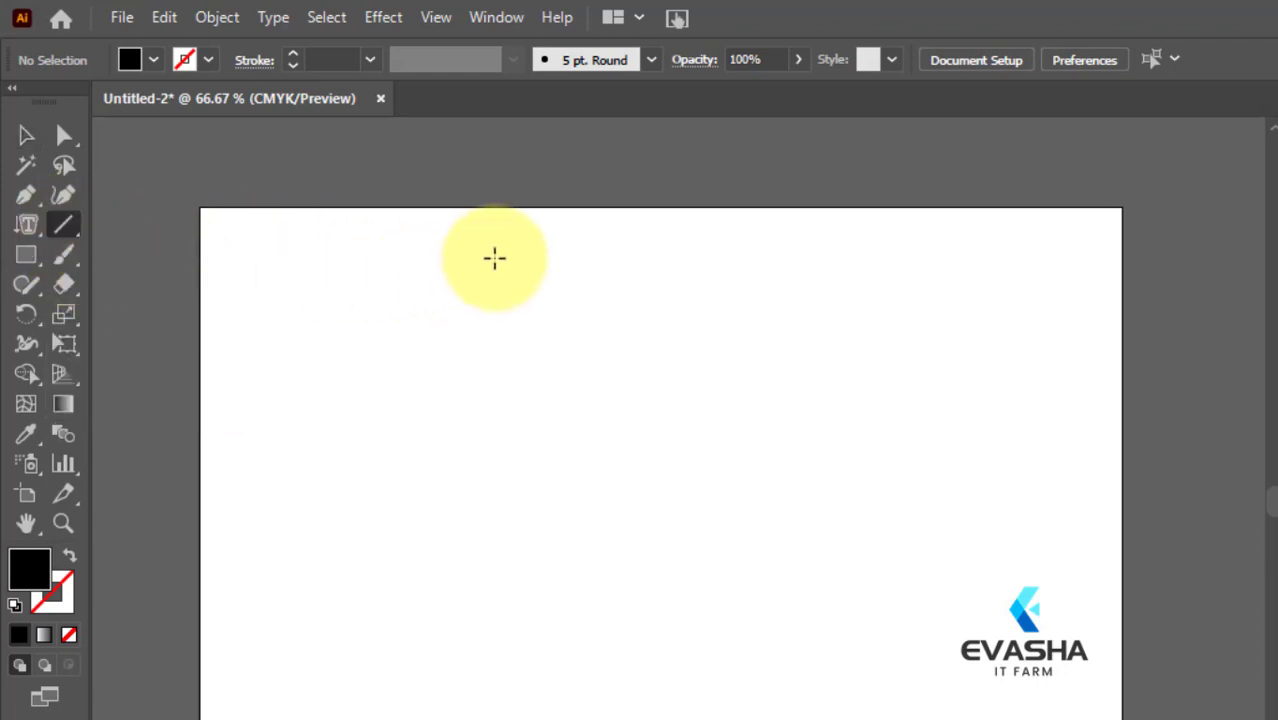
{"action": "left_click_drag", "start_coordinate": [493, 257], "coordinate": [495, 578]}
{"action": "left_click", "coordinate": [199, 61]}
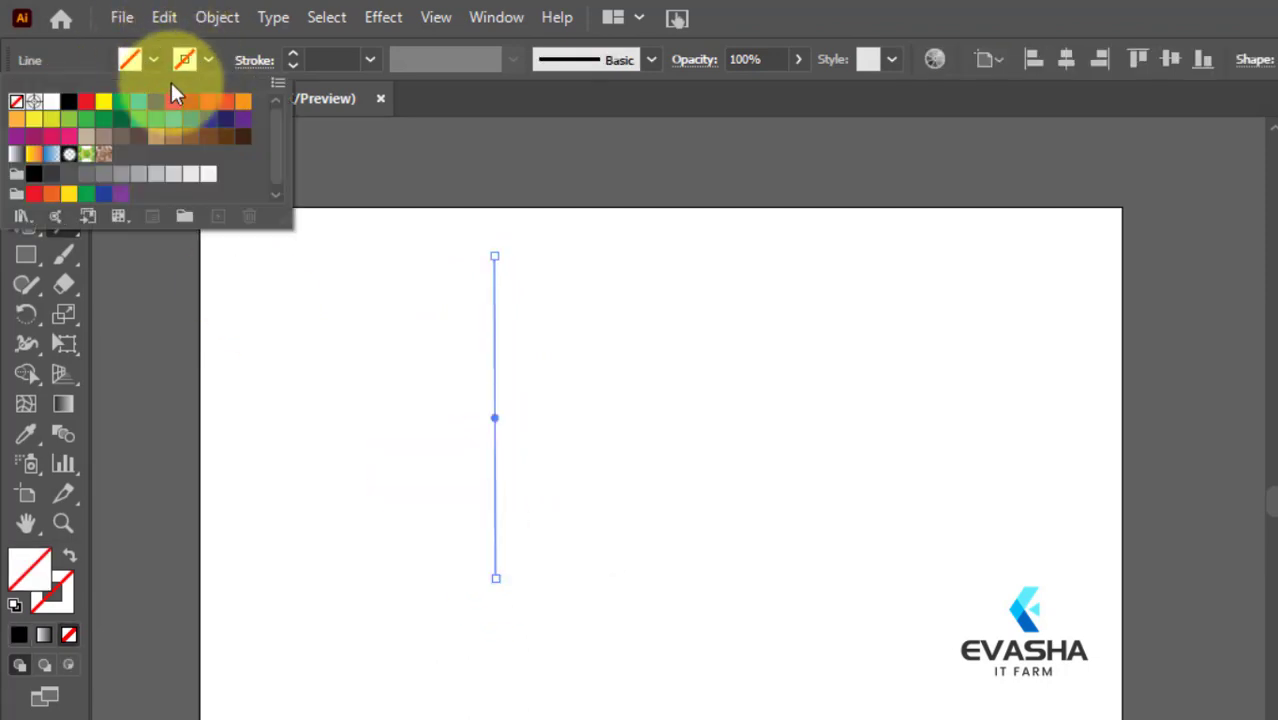
{"action": "left_click", "coordinate": [34, 101]}
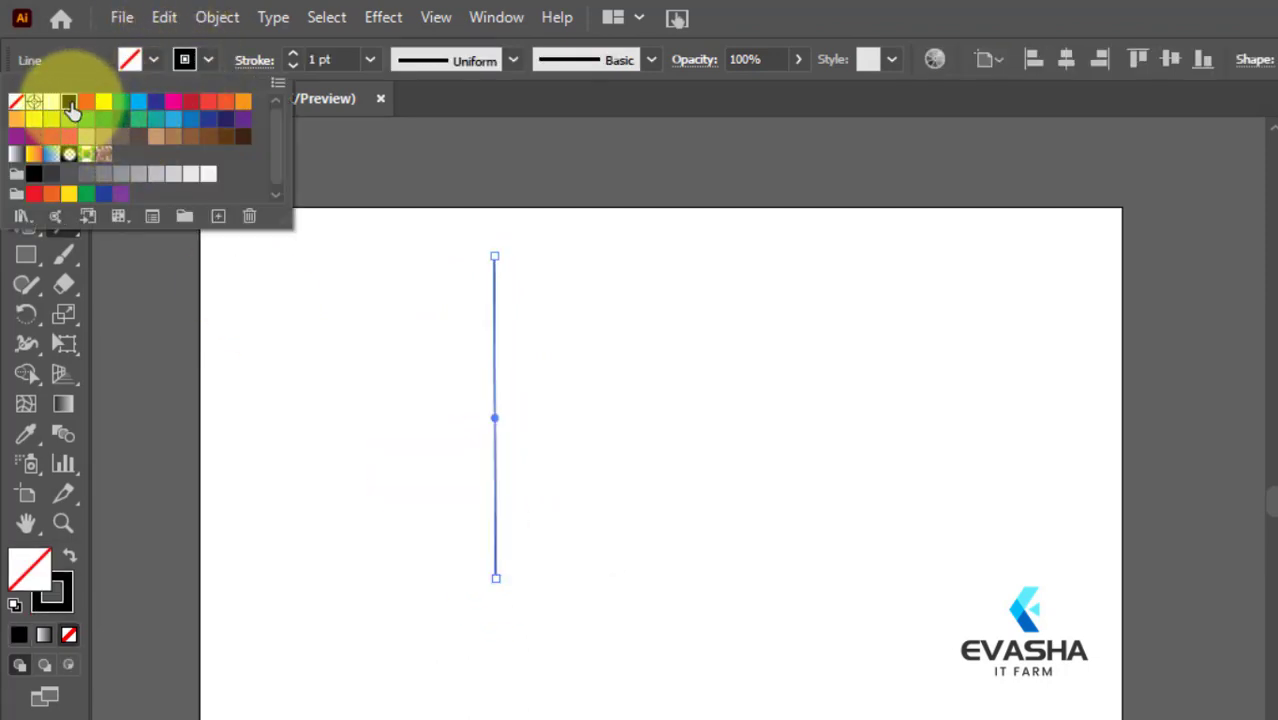
{"action": "left_click", "coordinate": [497, 360]}
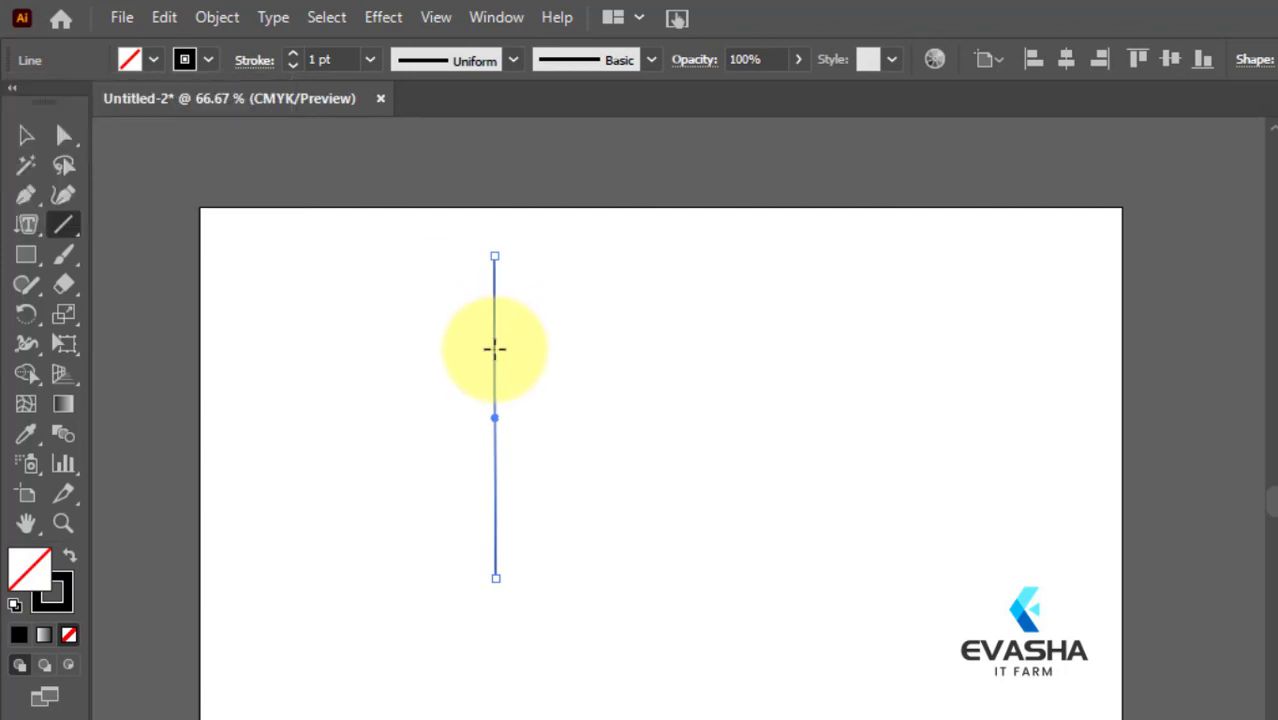
Set the vertical line's stroke weight to 10 pt
{"action": "left_click", "coordinate": [27, 137]}
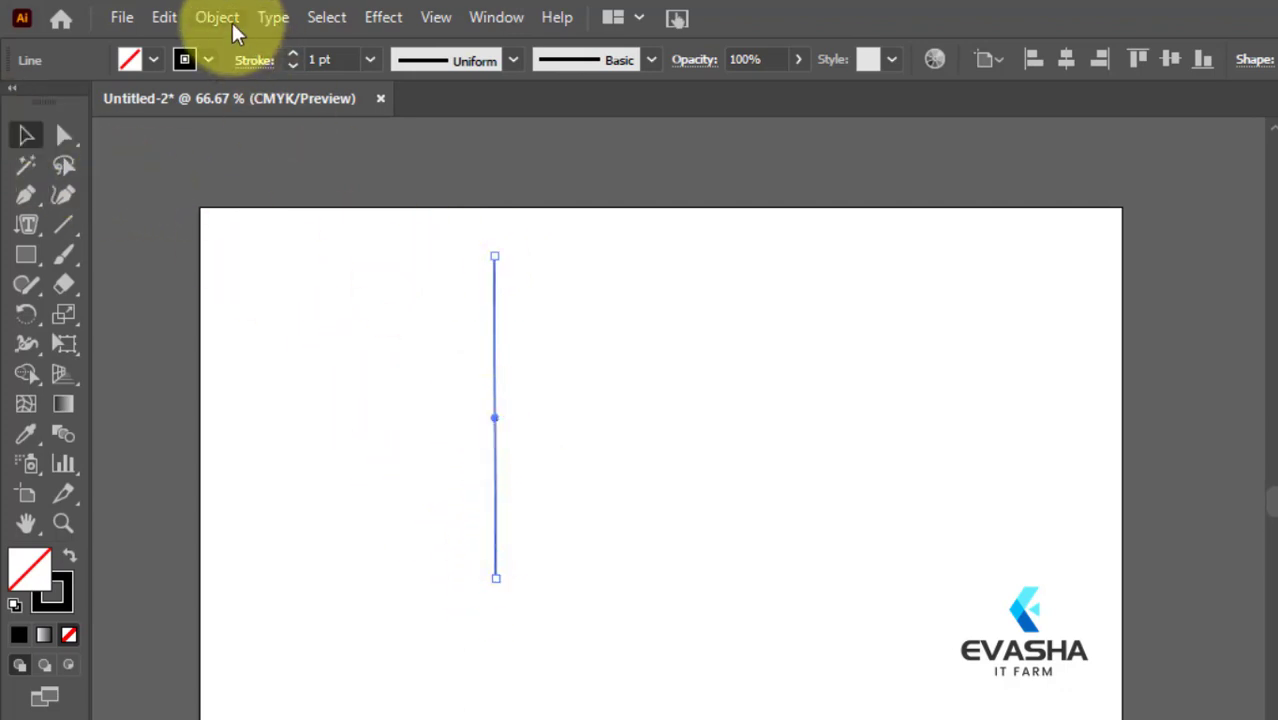
{"action": "left_click", "coordinate": [208, 60]}
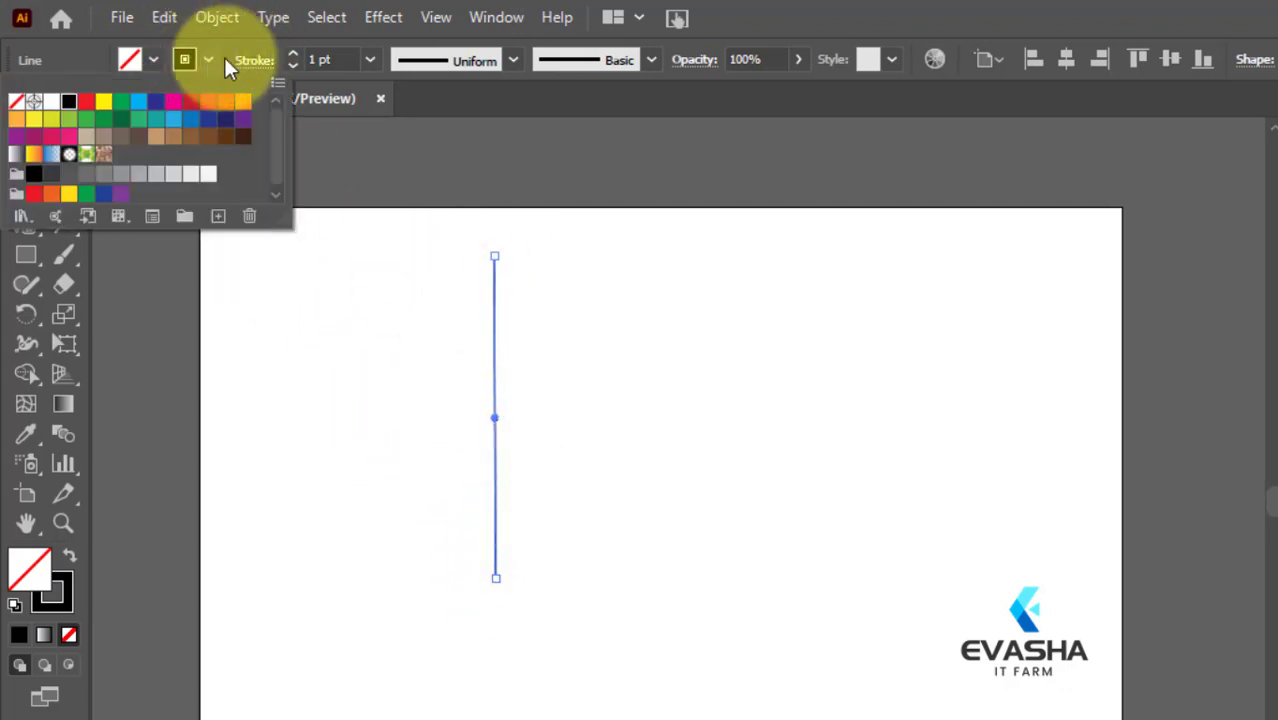
{"action": "left_click", "coordinate": [372, 60]}
{"action": "left_click", "coordinate": [369, 60]}
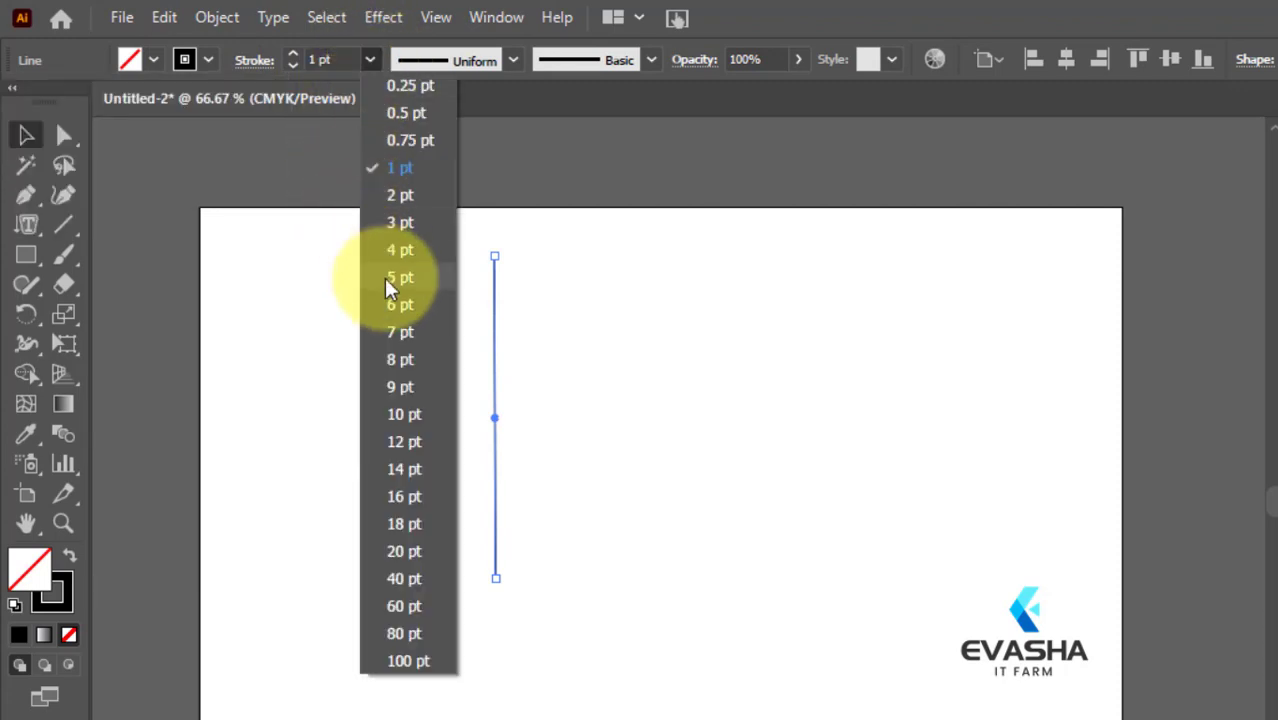
{"action": "left_click", "coordinate": [394, 414]}
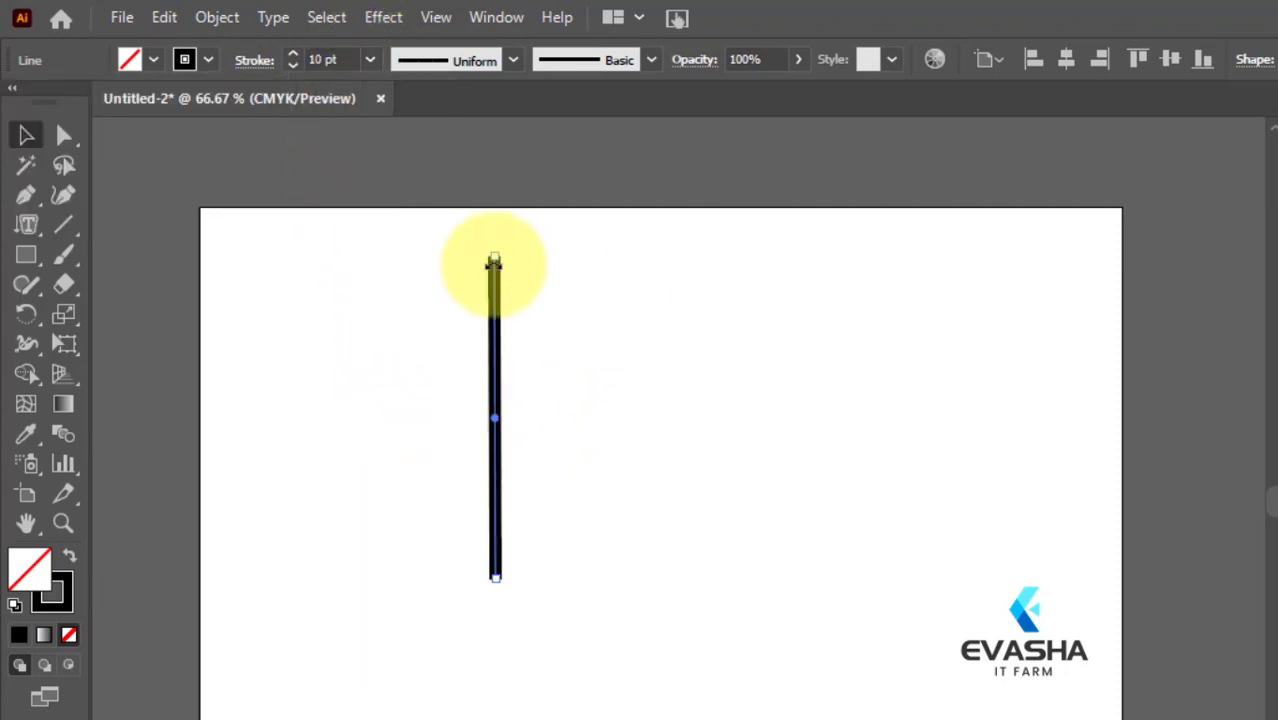
Place vertical placeholder text on the line with the Vertical Type on a Path tool and add characters until it overflows the path
{"action": "left_click", "coordinate": [27, 224]}
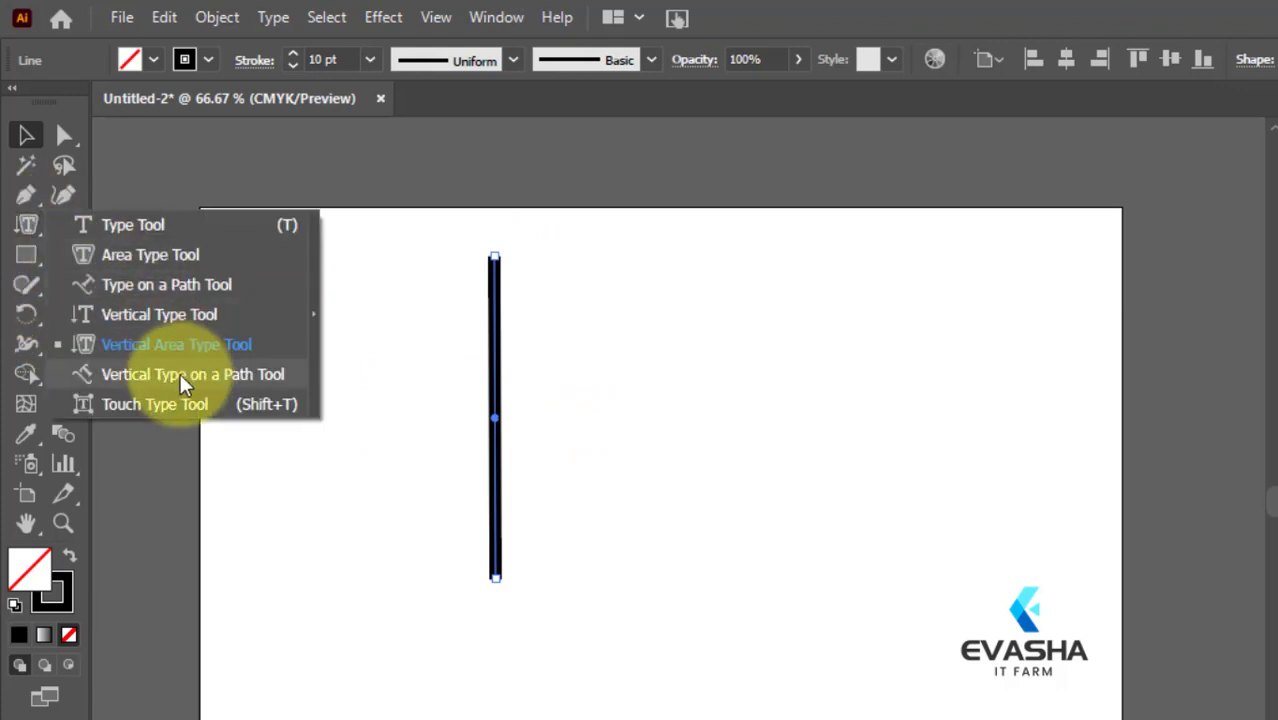
{"action": "left_click", "coordinate": [180, 373]}
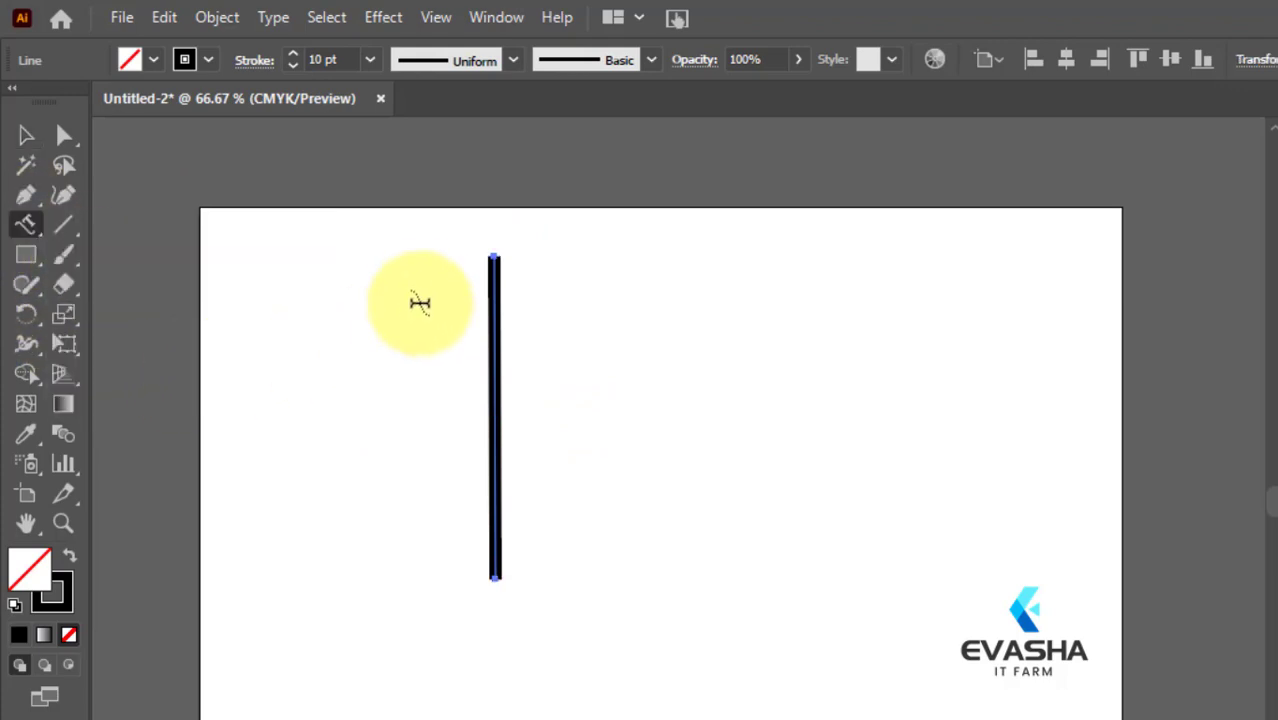
{"action": "left_click", "coordinate": [494, 265]}
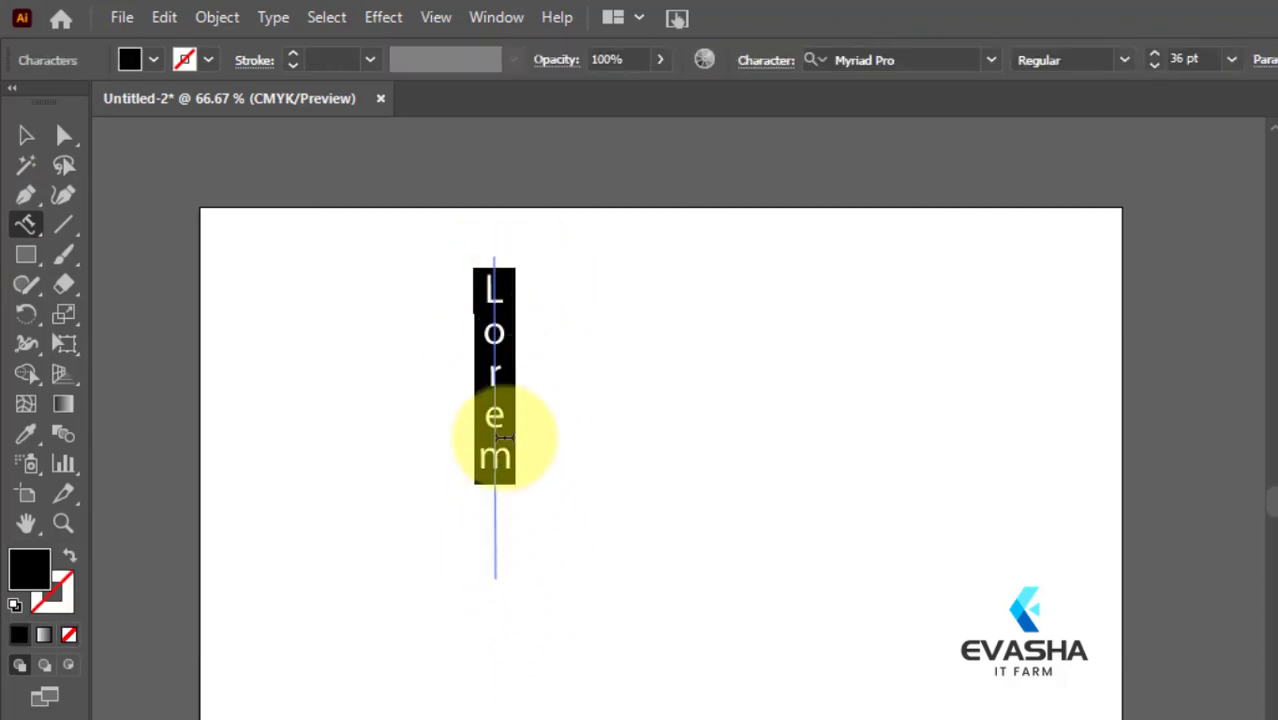
{"action": "left_click", "coordinate": [498, 494]}
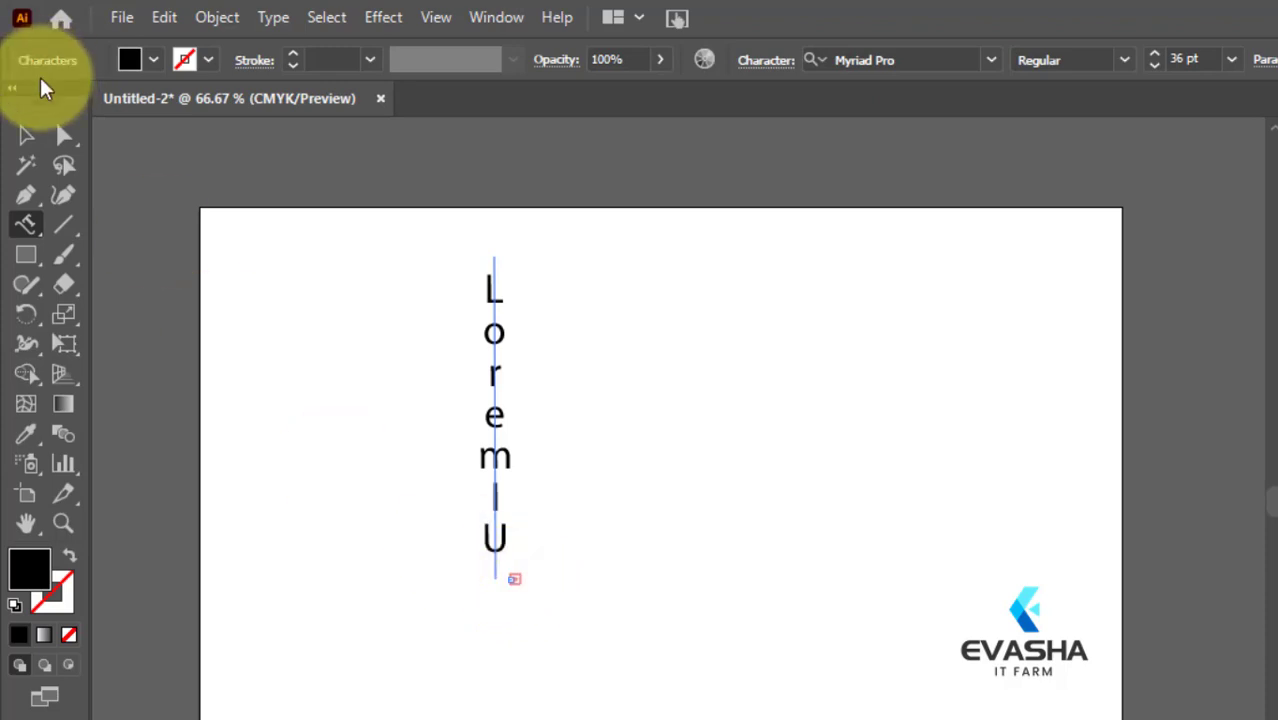
Thread the overflowing vertical text into a second path just beside the first one and deselect it
{"action": "left_click", "coordinate": [26, 135]}
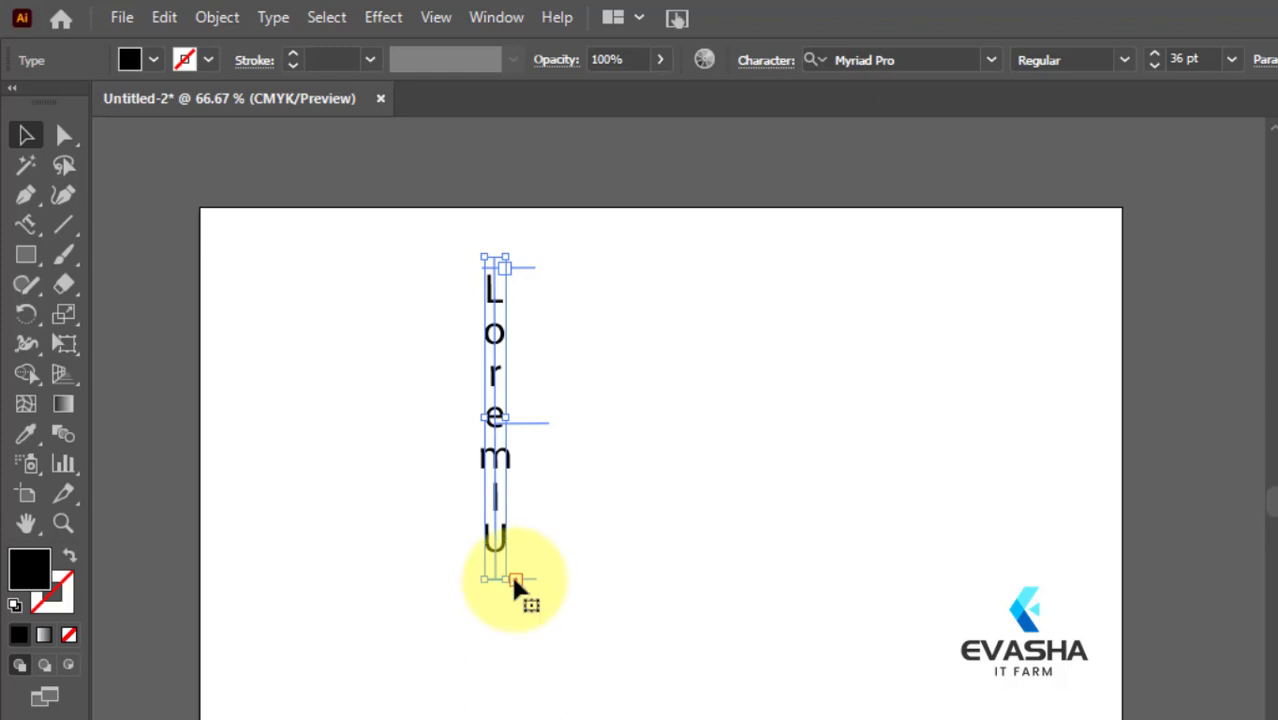
{"action": "key", "text": "t"}
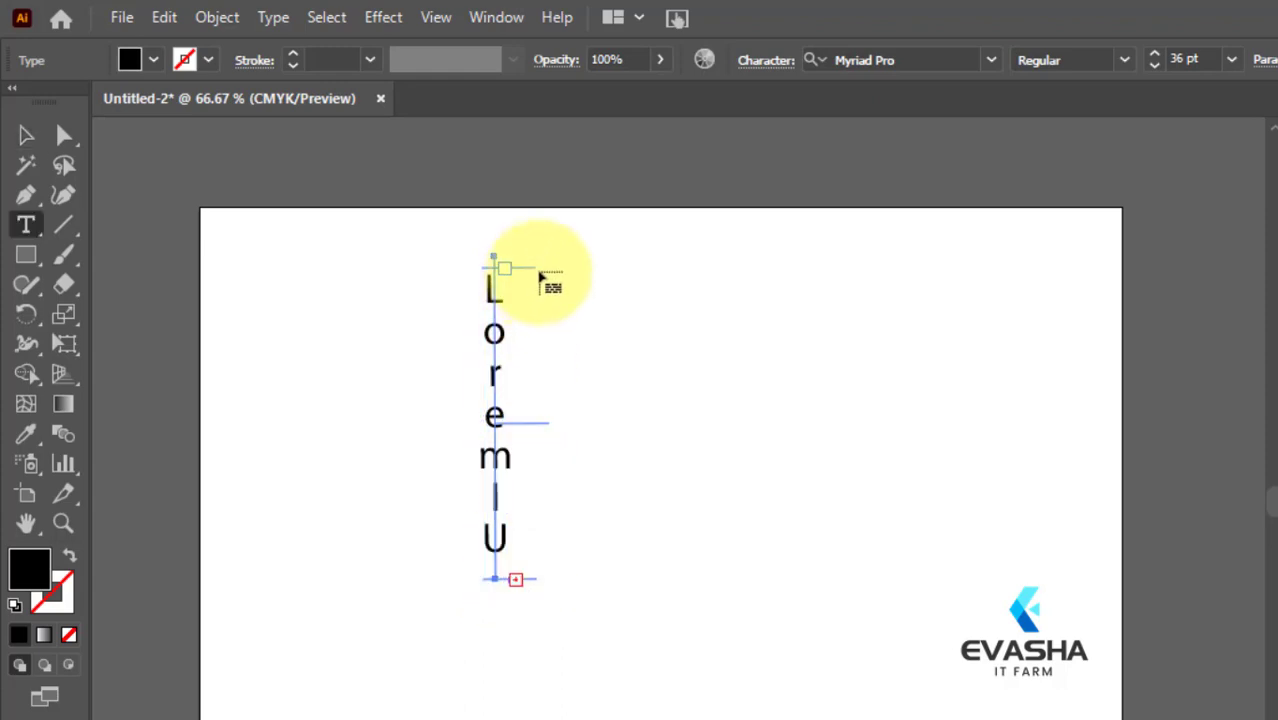
{"action": "left_click_drag", "start_coordinate": [541, 277], "coordinate": [549, 271]}
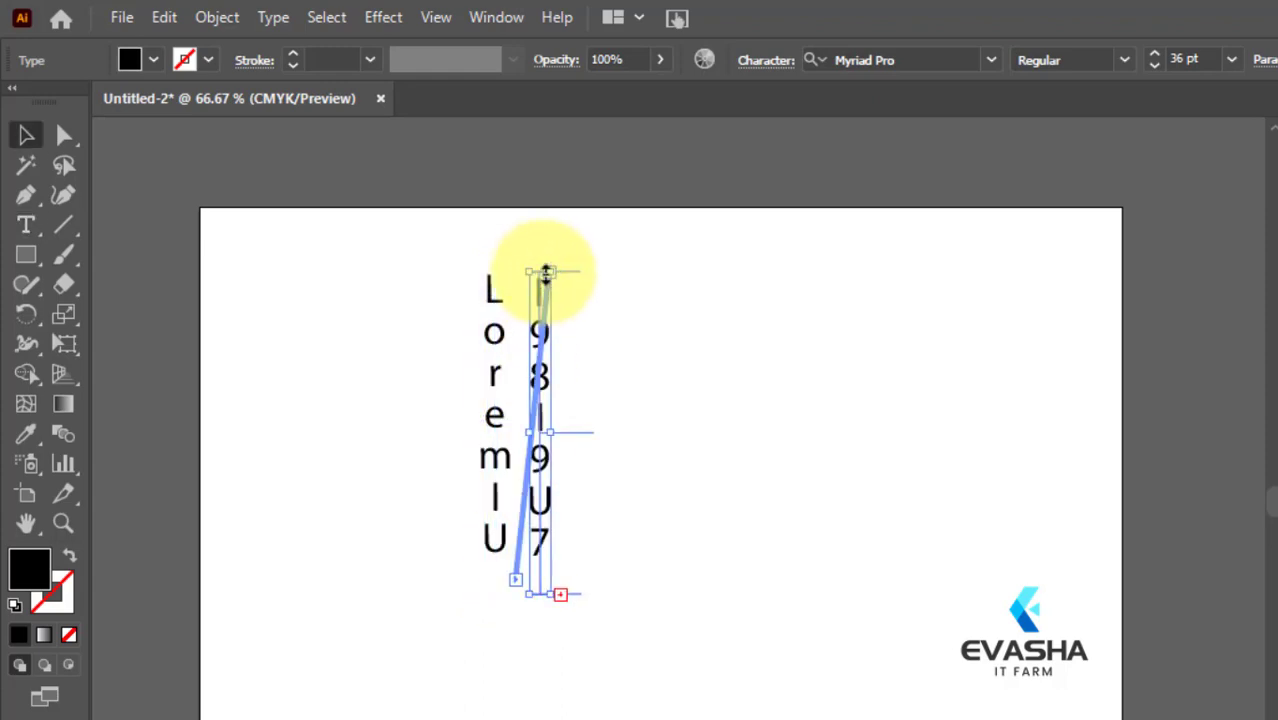
{"action": "left_click", "coordinate": [28, 133]}
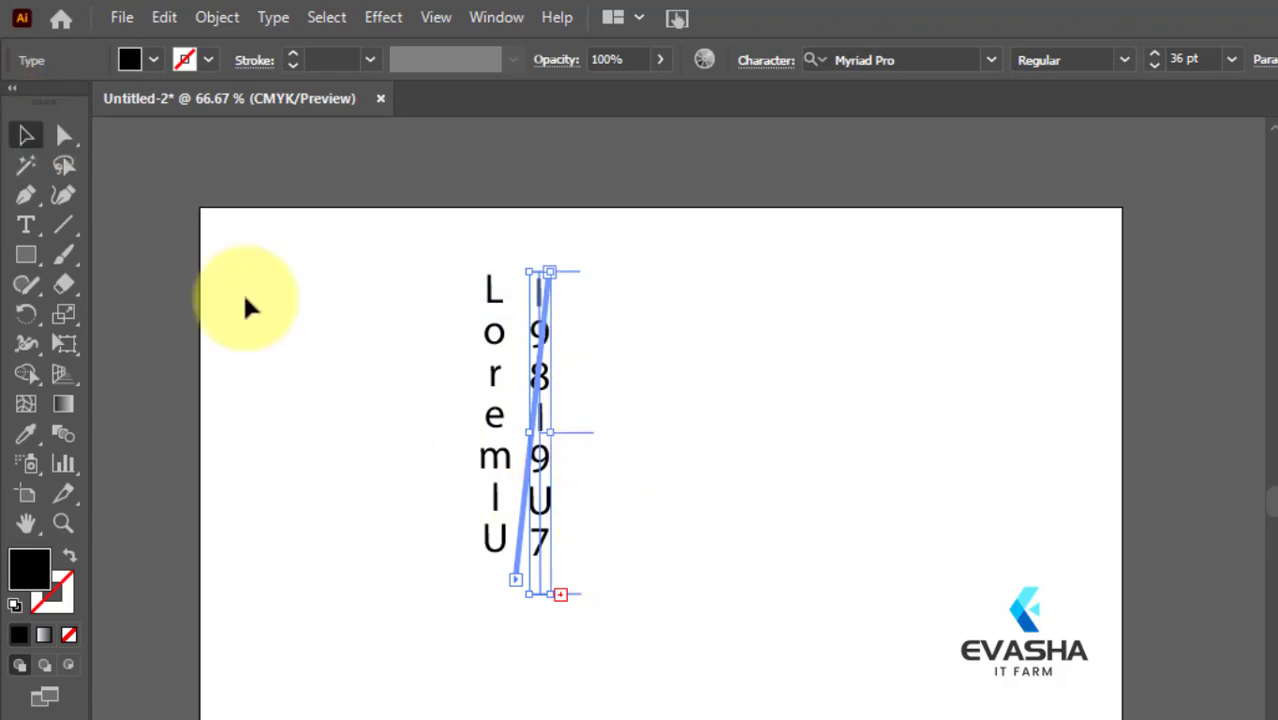
{"action": "left_click", "coordinate": [767, 588]}
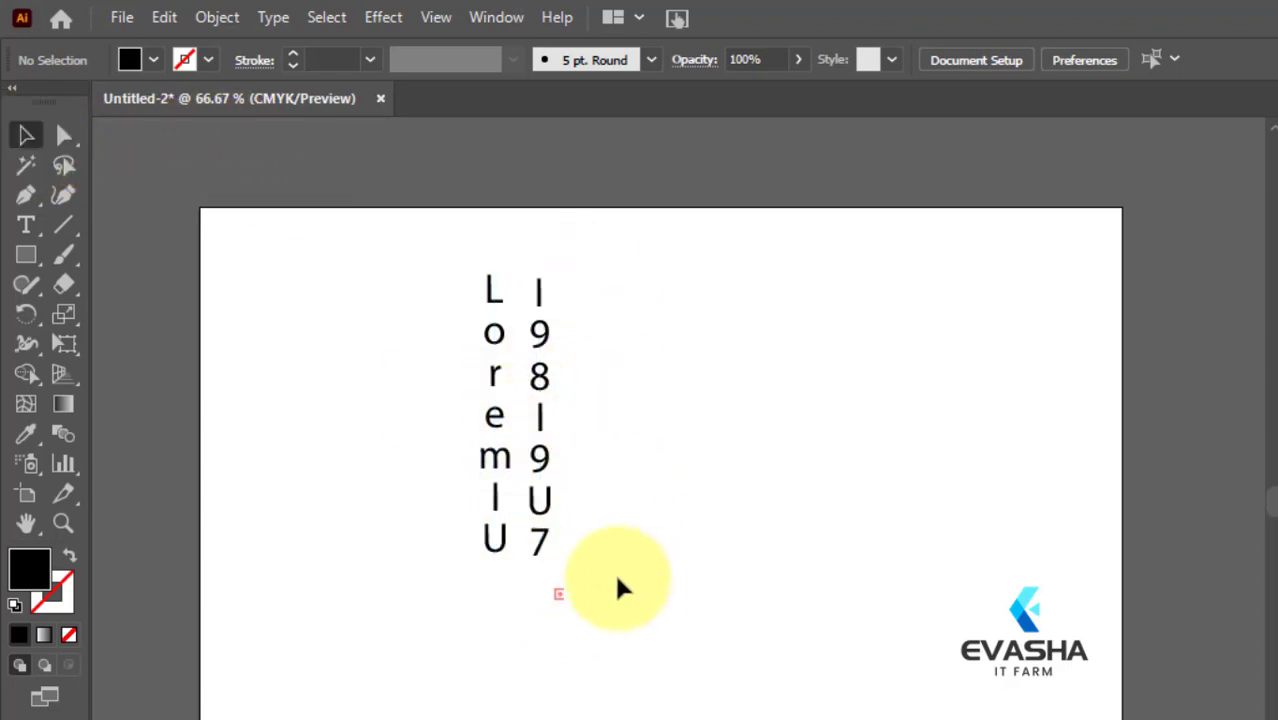
Delete both threaded vertical text paths from the artboard
{"action": "left_click", "coordinate": [39, 229]}
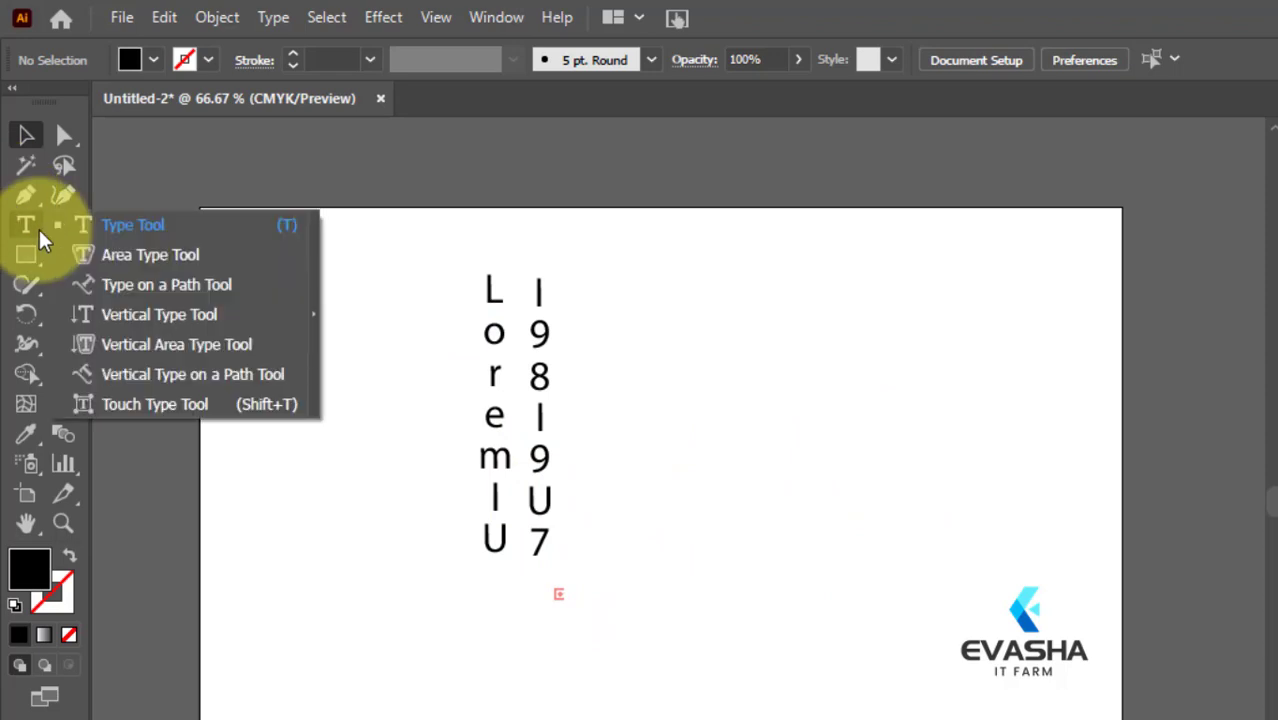
{"action": "left_click", "coordinate": [521, 350]}
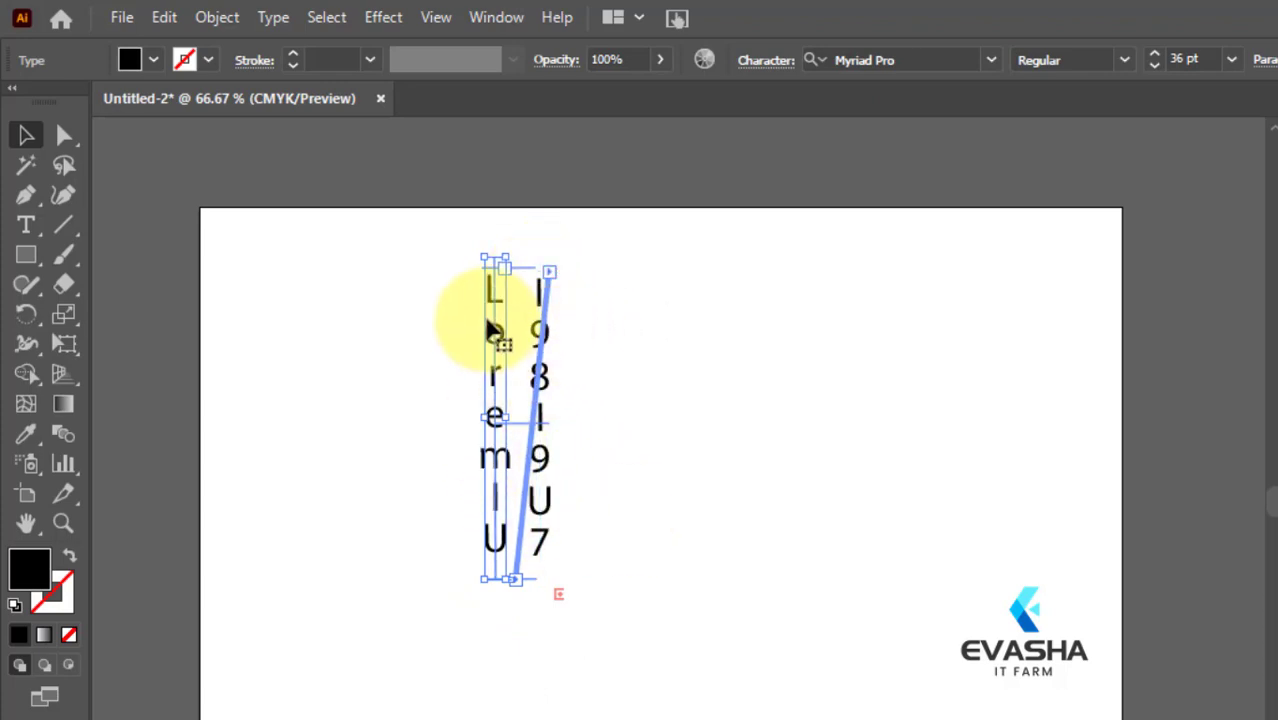
{"action": "key", "text": "ctrl+z"}
{"action": "left_click", "coordinate": [533, 330]}
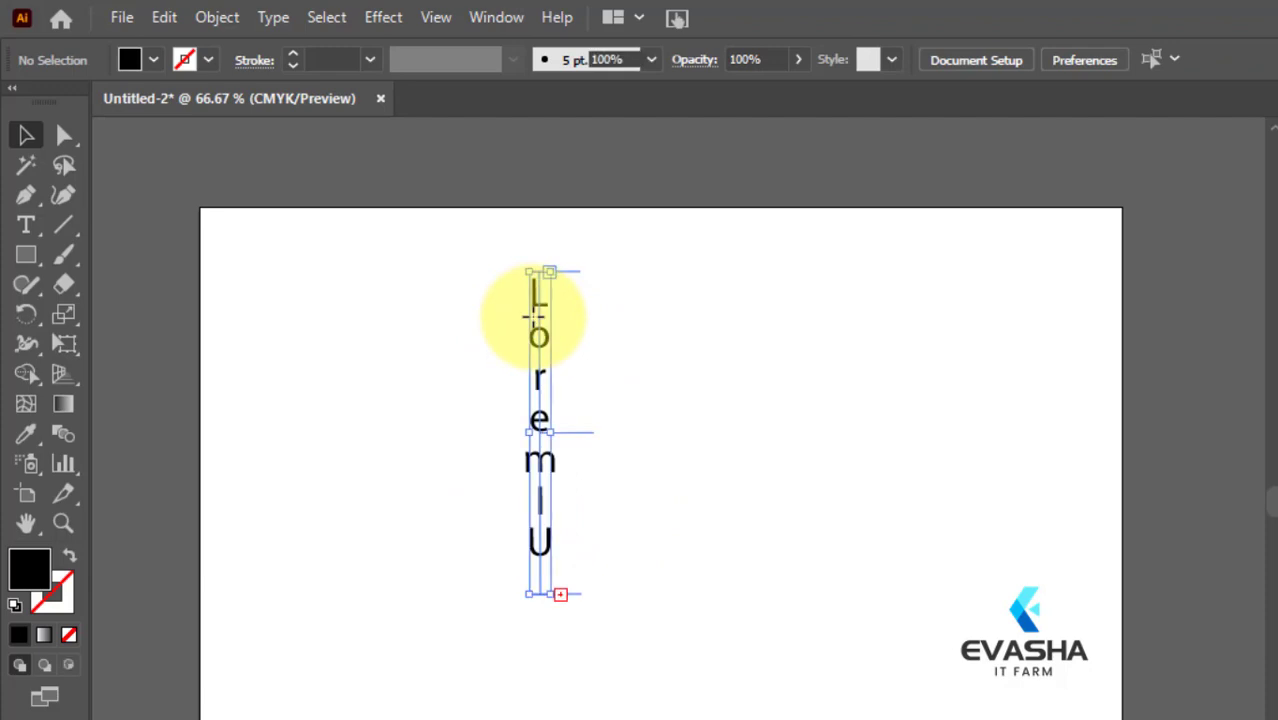
{"action": "key", "text": "Delete"}
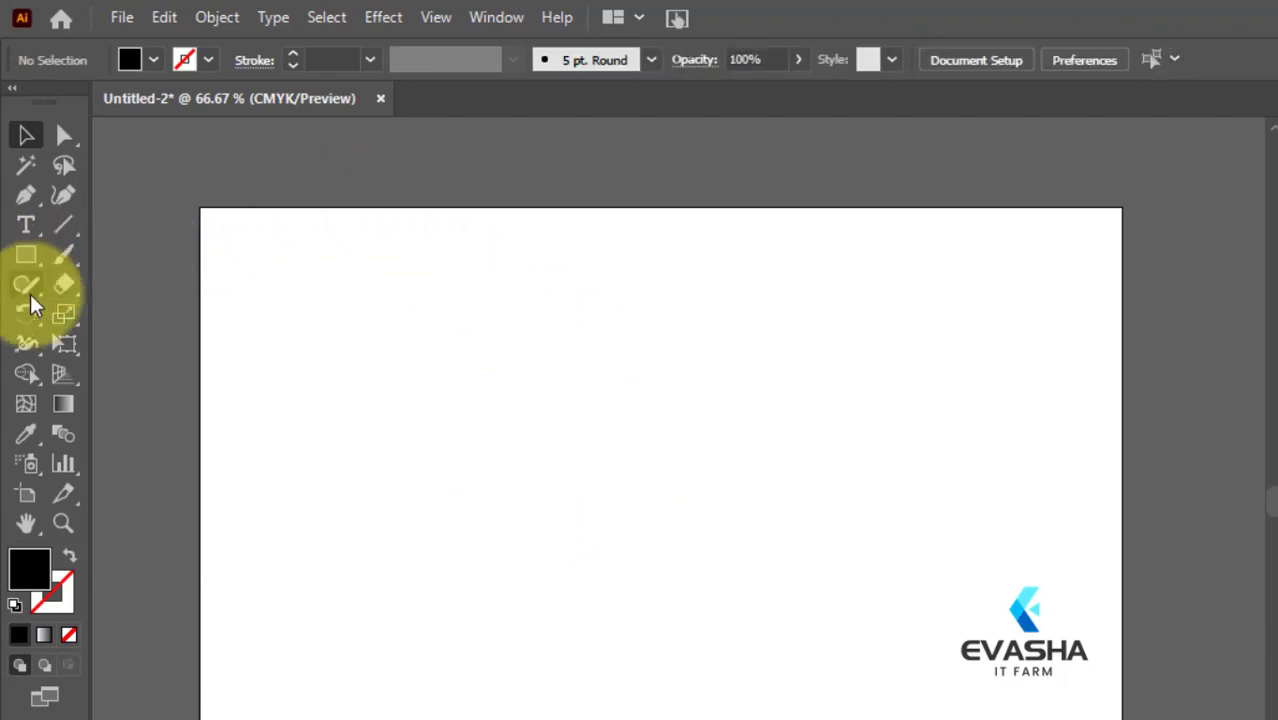
Create a large text area with placeholder text across most of the artboard using the Type tool
{"action": "left_click", "coordinate": [36, 230]}
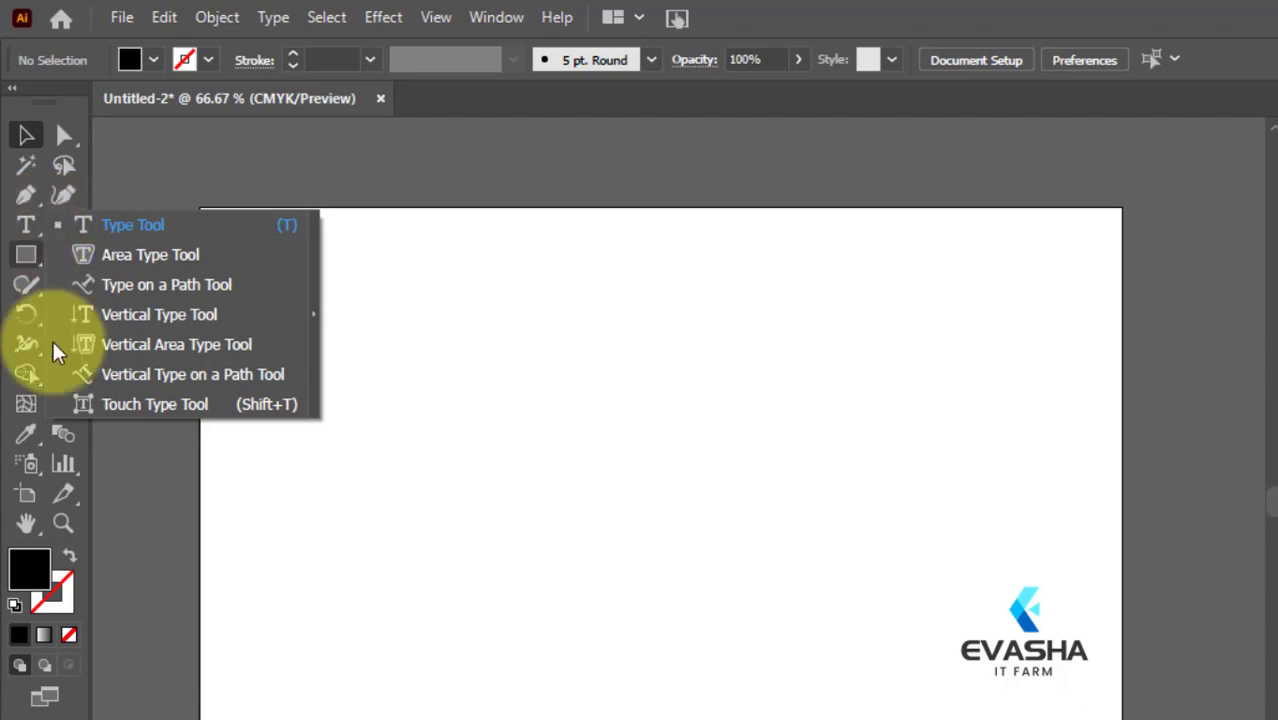
{"action": "left_click", "coordinate": [669, 372]}
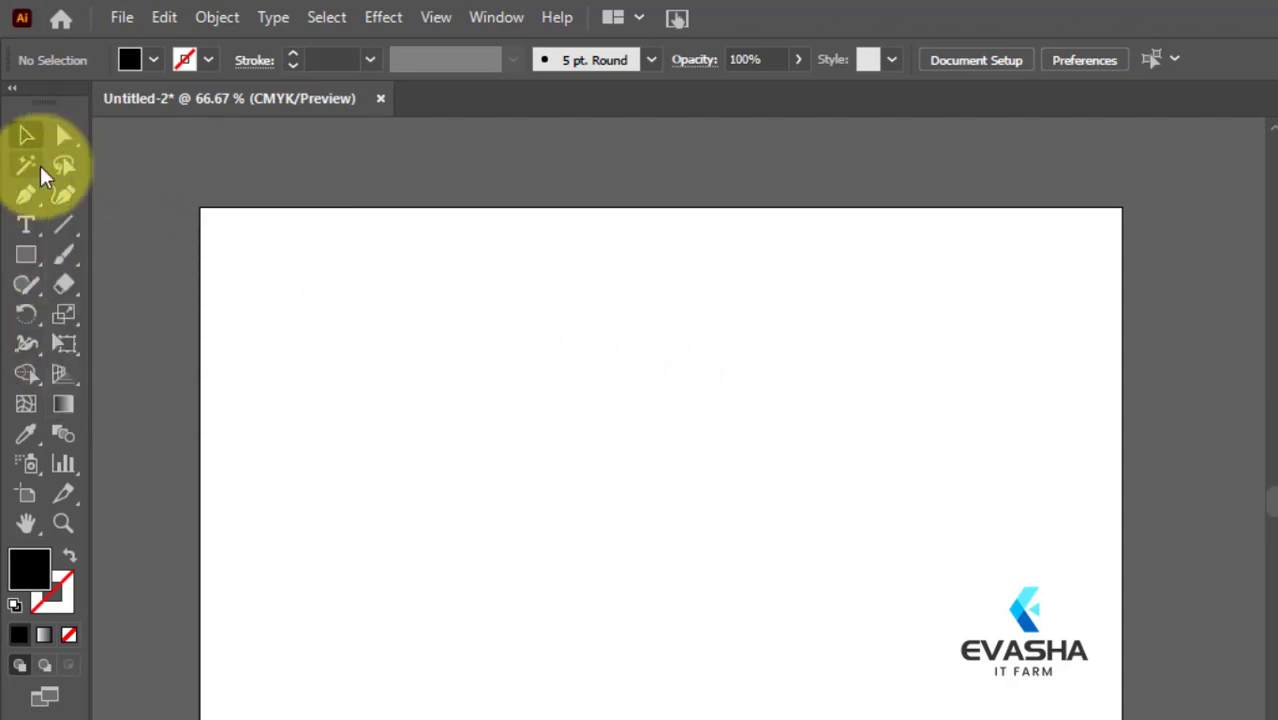
{"action": "left_click_drag", "start_coordinate": [30, 226], "coordinate": [137, 222]}
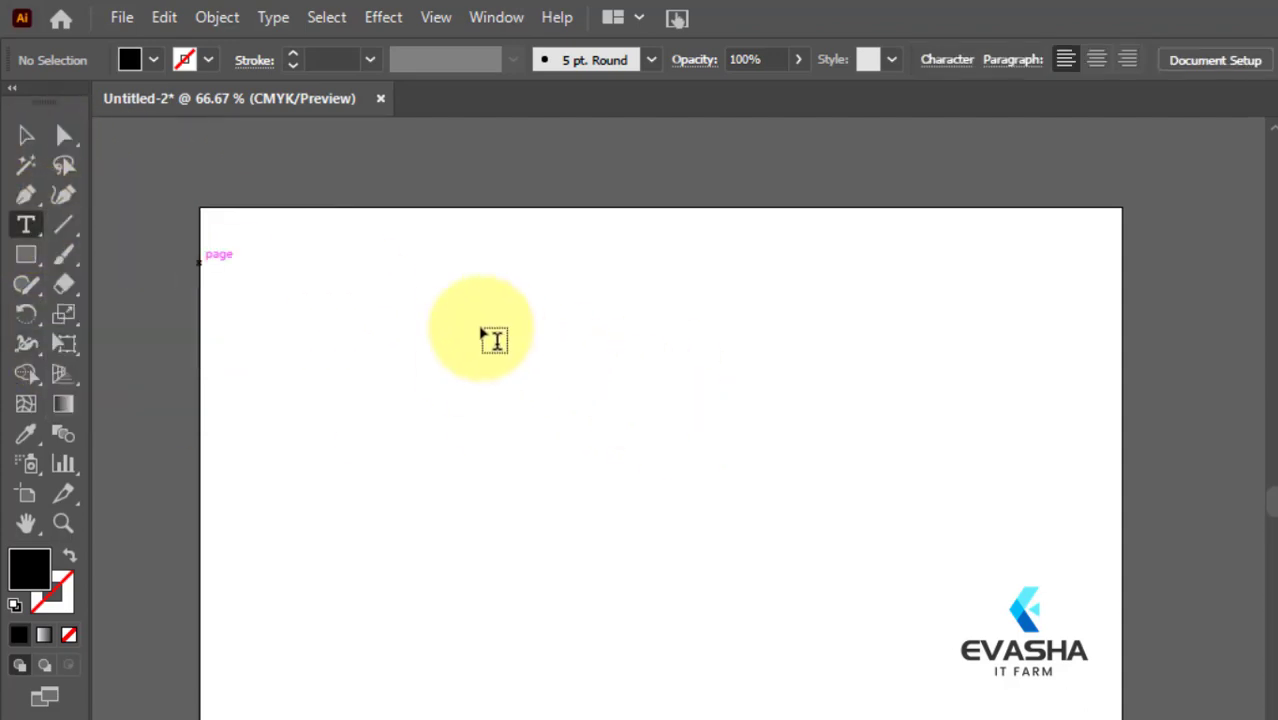
{"action": "left_click_drag", "start_coordinate": [289, 280], "coordinate": [890, 660]}
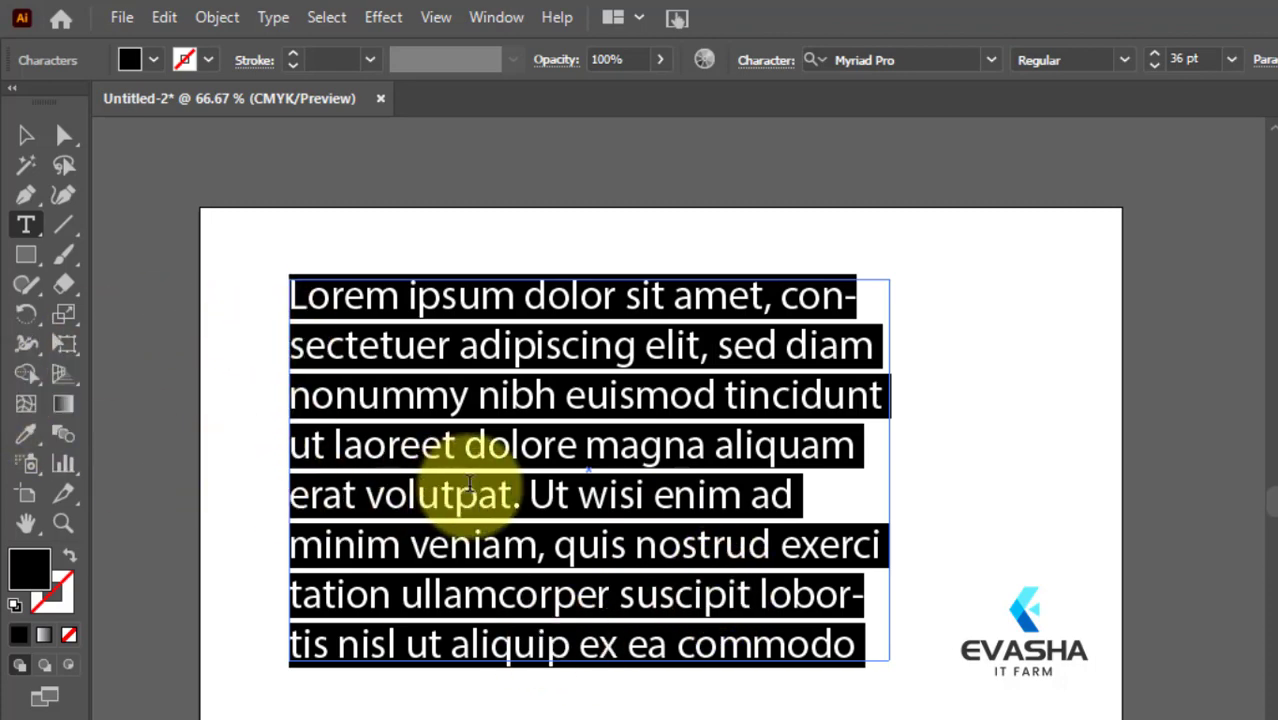
{"action": "left_click", "coordinate": [555, 496]}
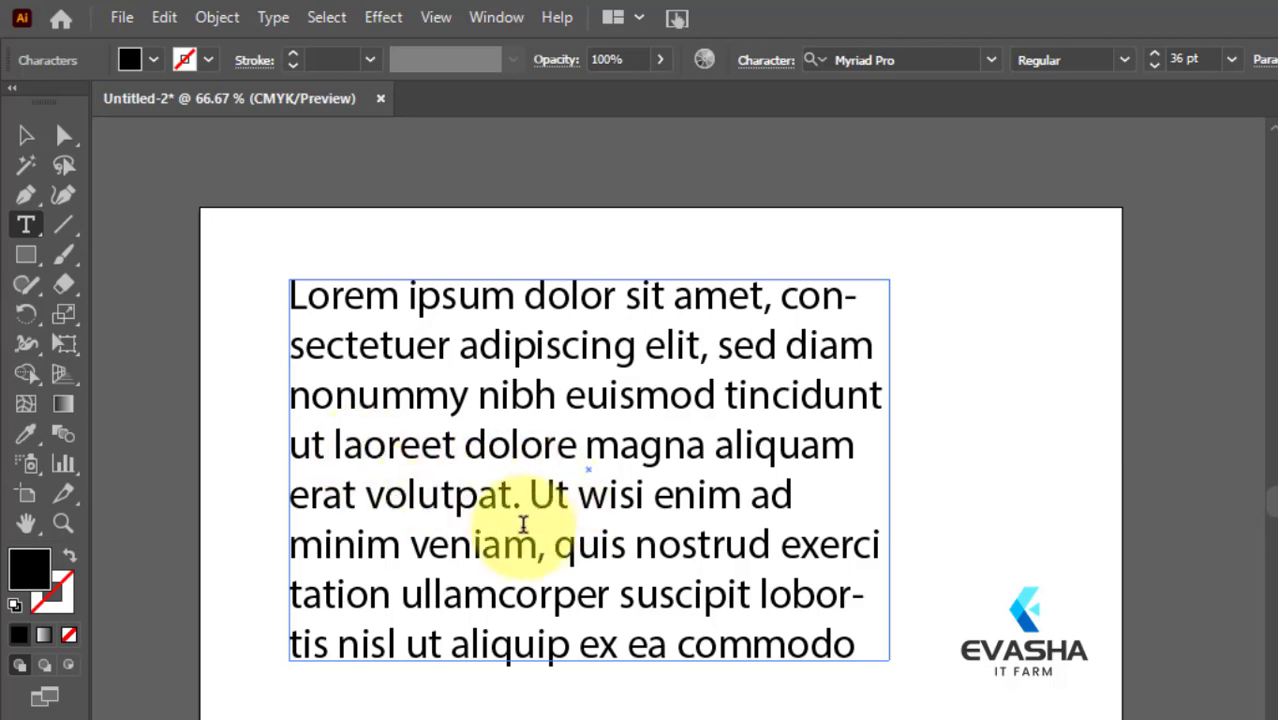
Stretch the letter m of "magna" taller and wider with the Touch Type tool, and shift it right and below the baseline
{"action": "scroll", "coordinate": [540, 535], "scroll_direction": "up", "scroll_amount": 2}
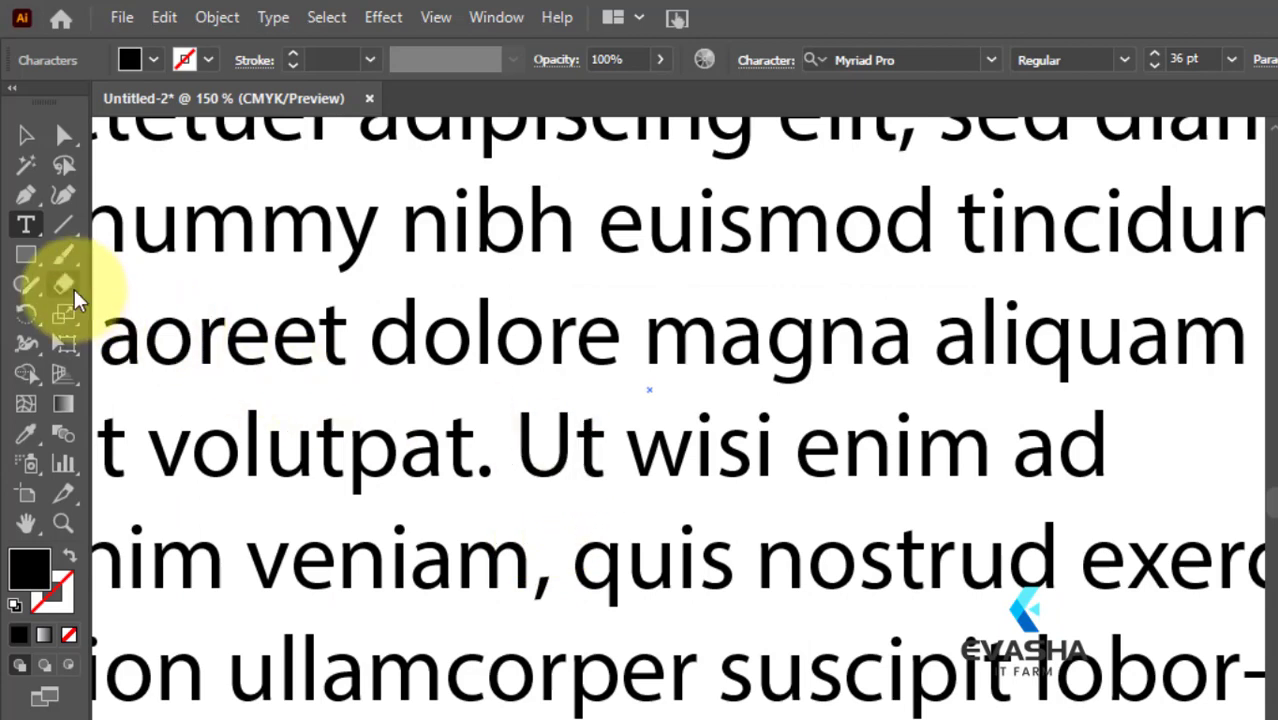
{"action": "left_click", "coordinate": [27, 228]}
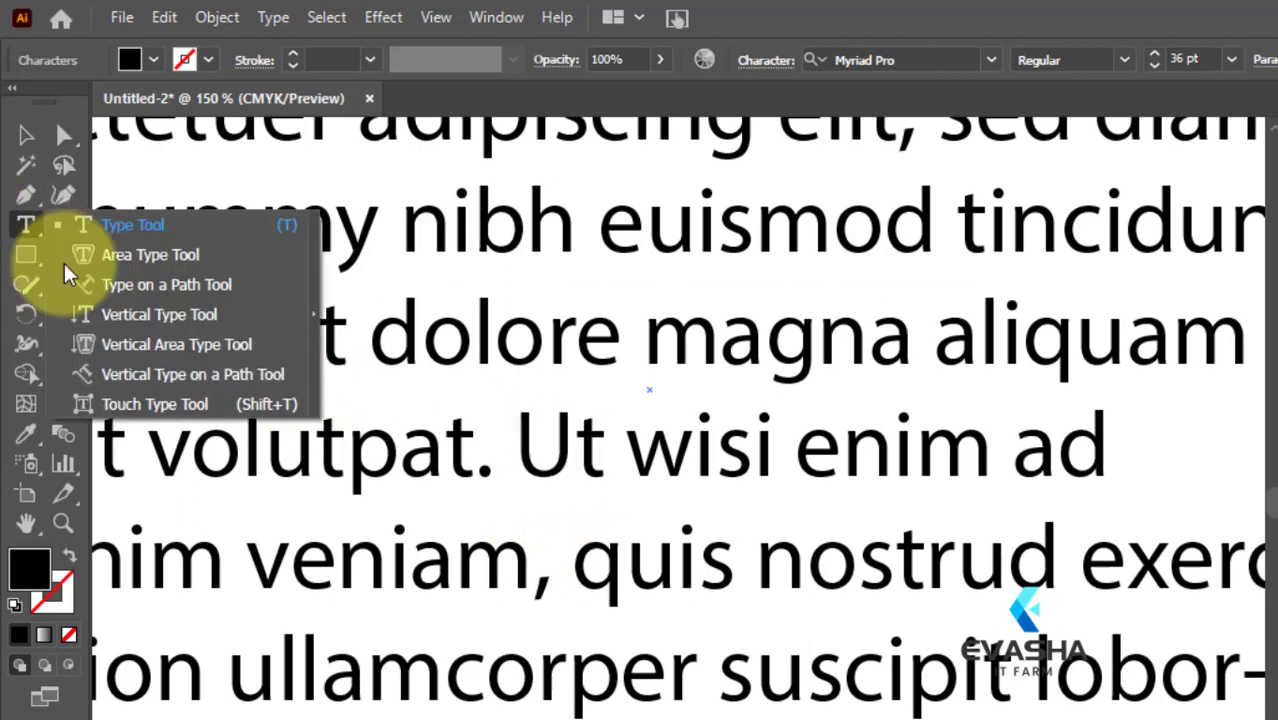
{"action": "left_click", "coordinate": [132, 404]}
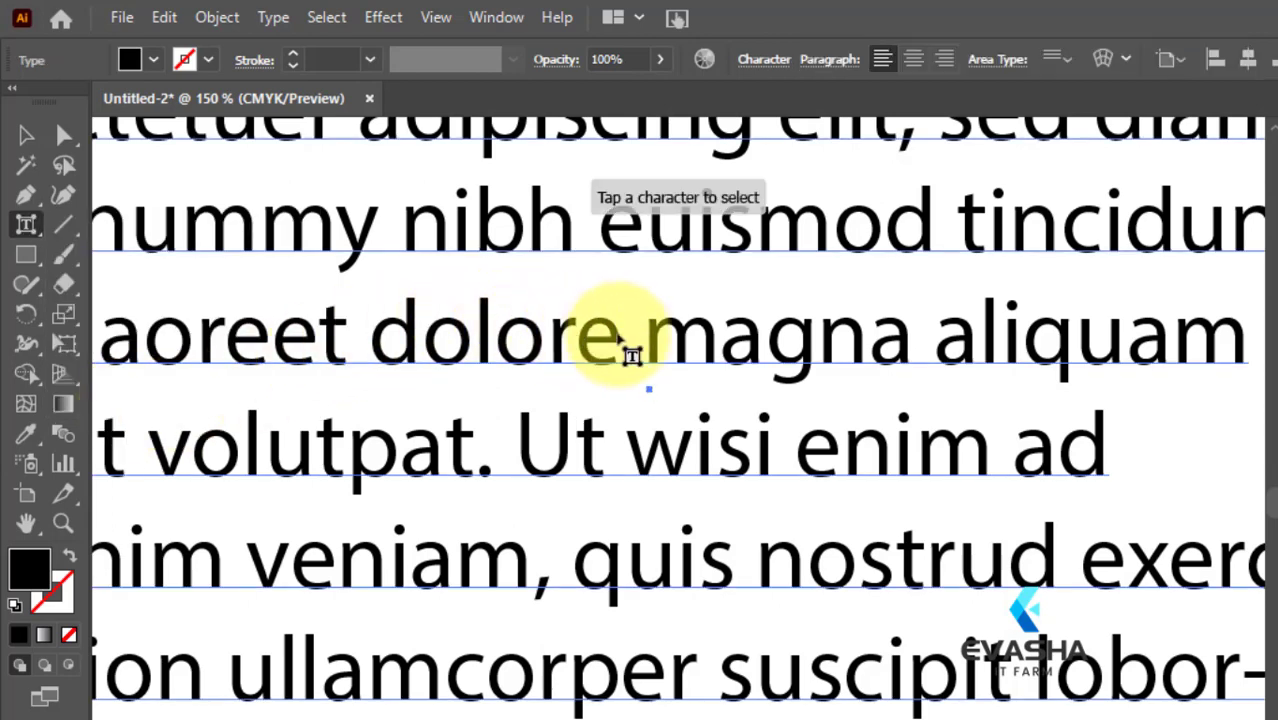
{"action": "left_click", "coordinate": [680, 345]}
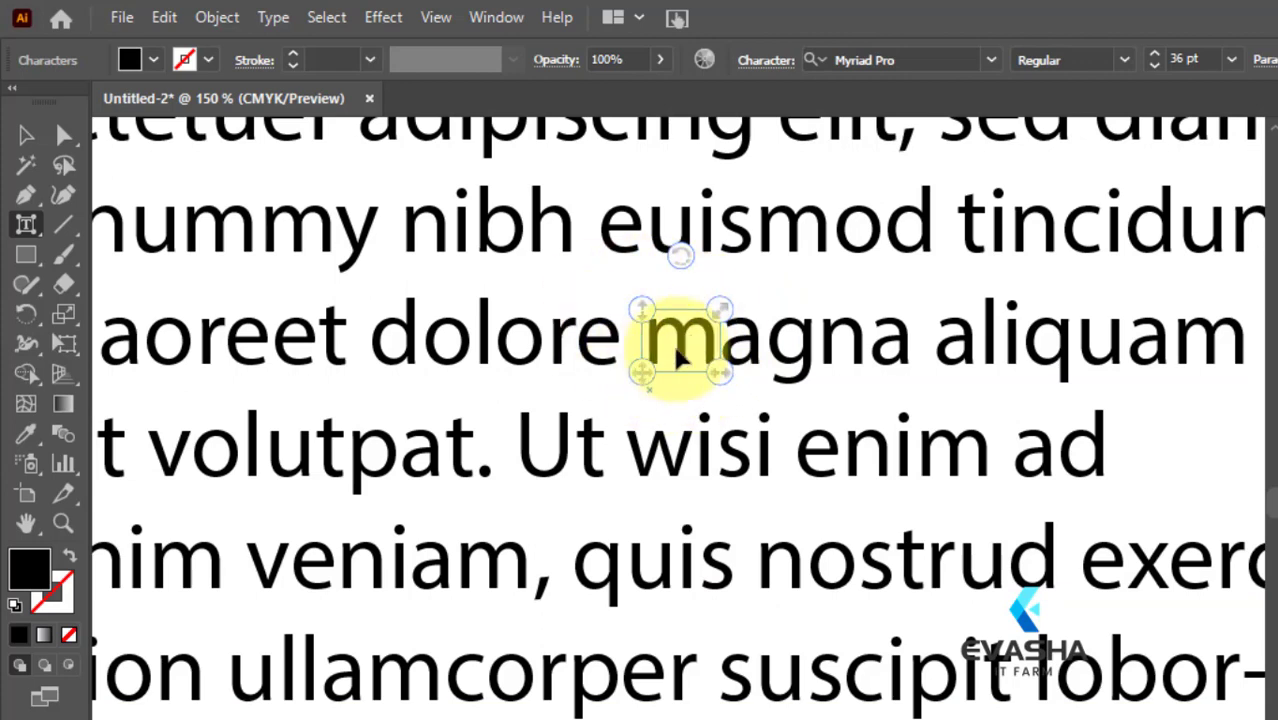
{"action": "left_click_drag", "start_coordinate": [647, 307], "coordinate": [656, 219]}
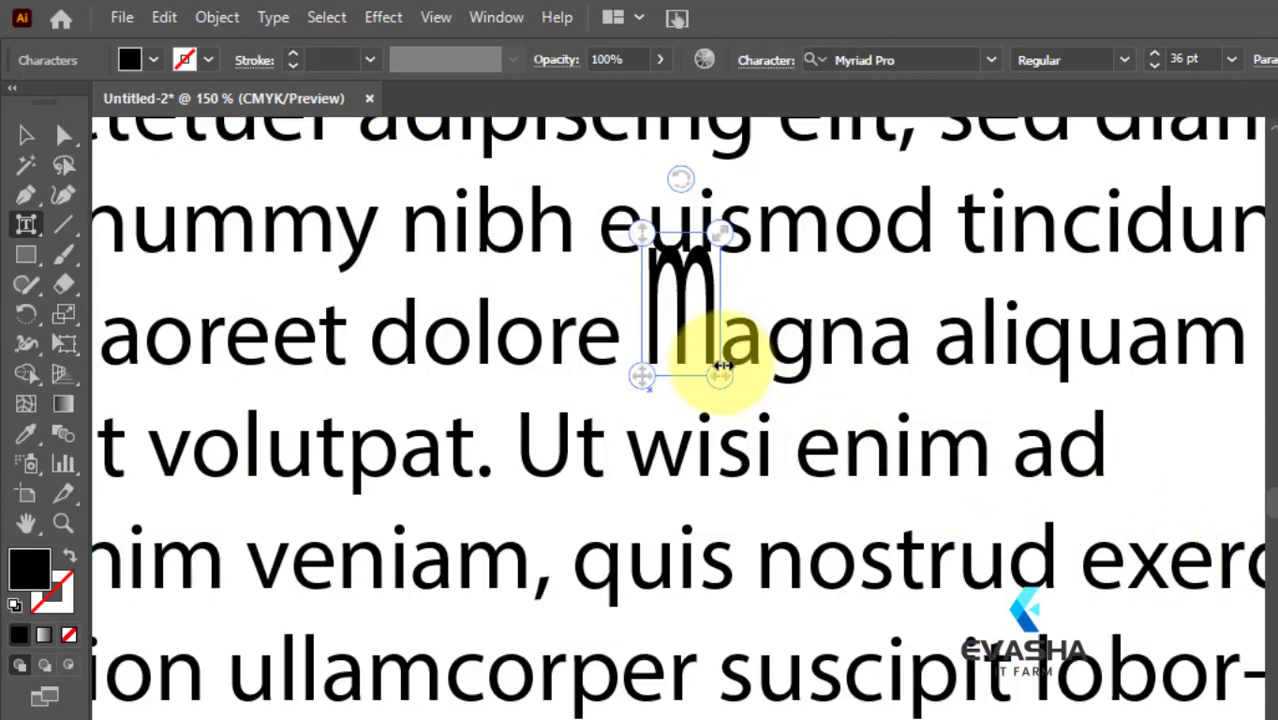
{"action": "left_click_drag", "start_coordinate": [724, 375], "coordinate": [767, 377]}
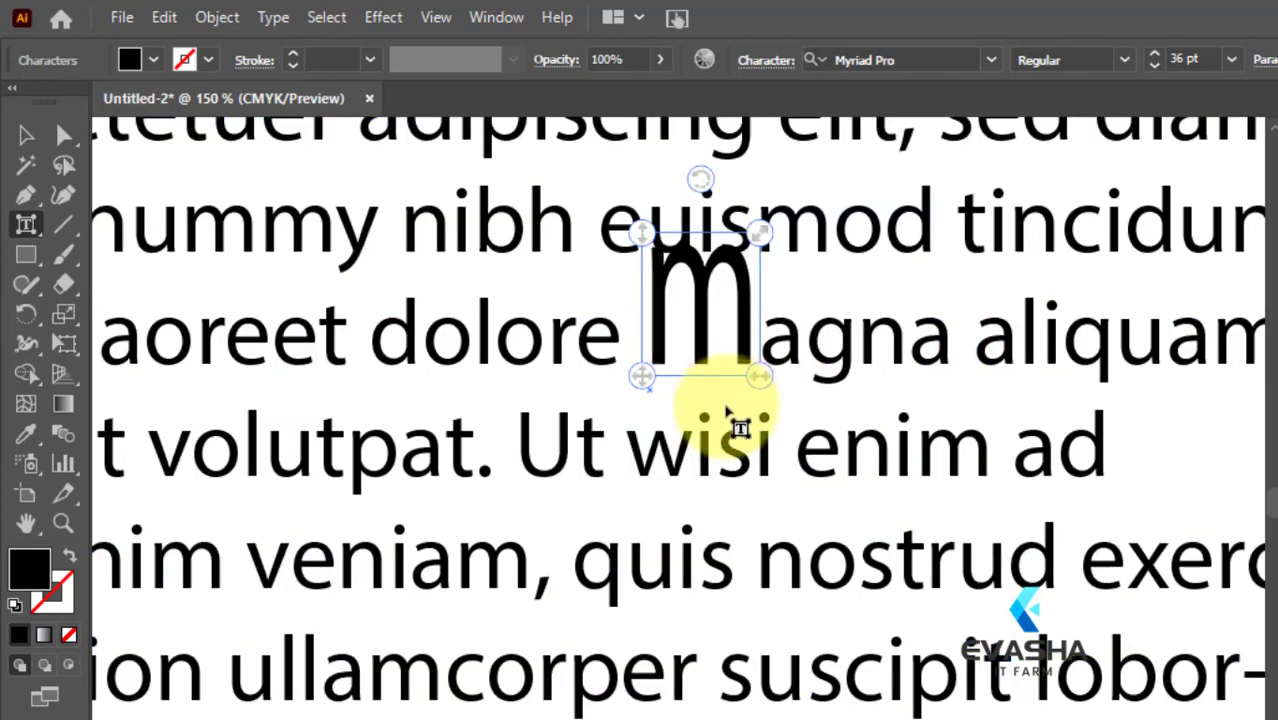
{"action": "left_click", "coordinate": [642, 372]}
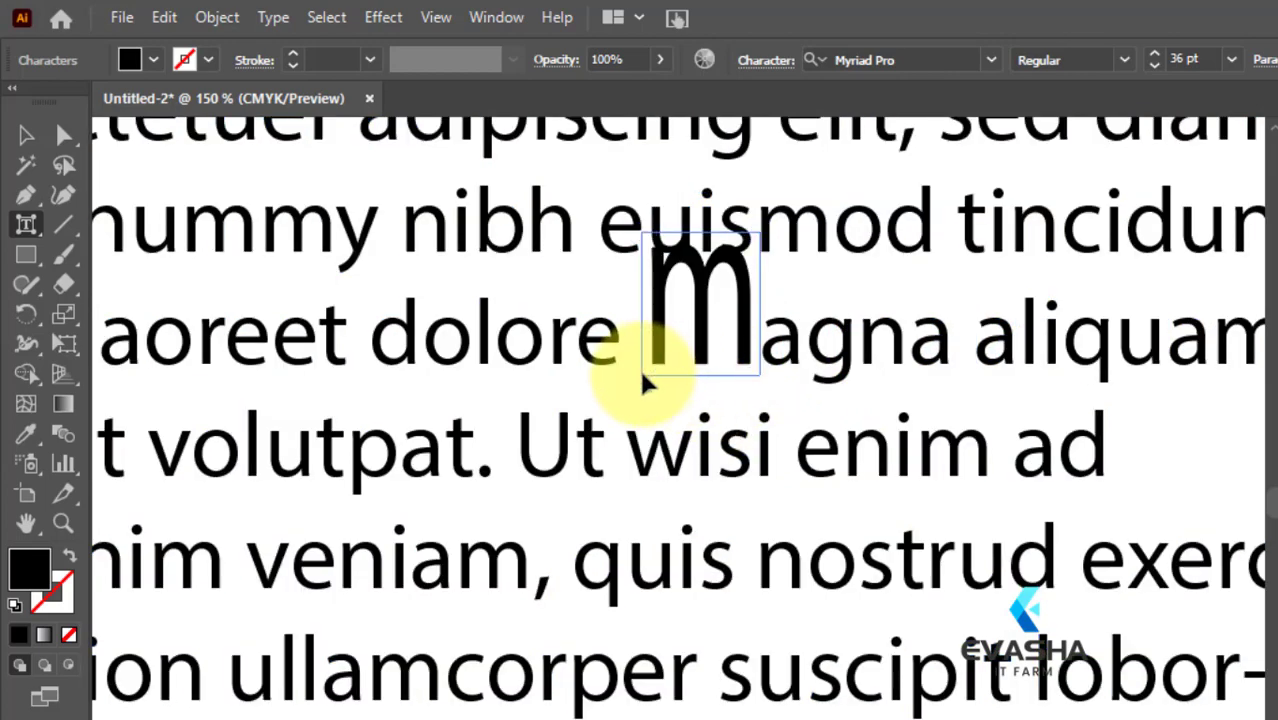
{"action": "left_click_drag", "start_coordinate": [643, 371], "coordinate": [764, 270]}
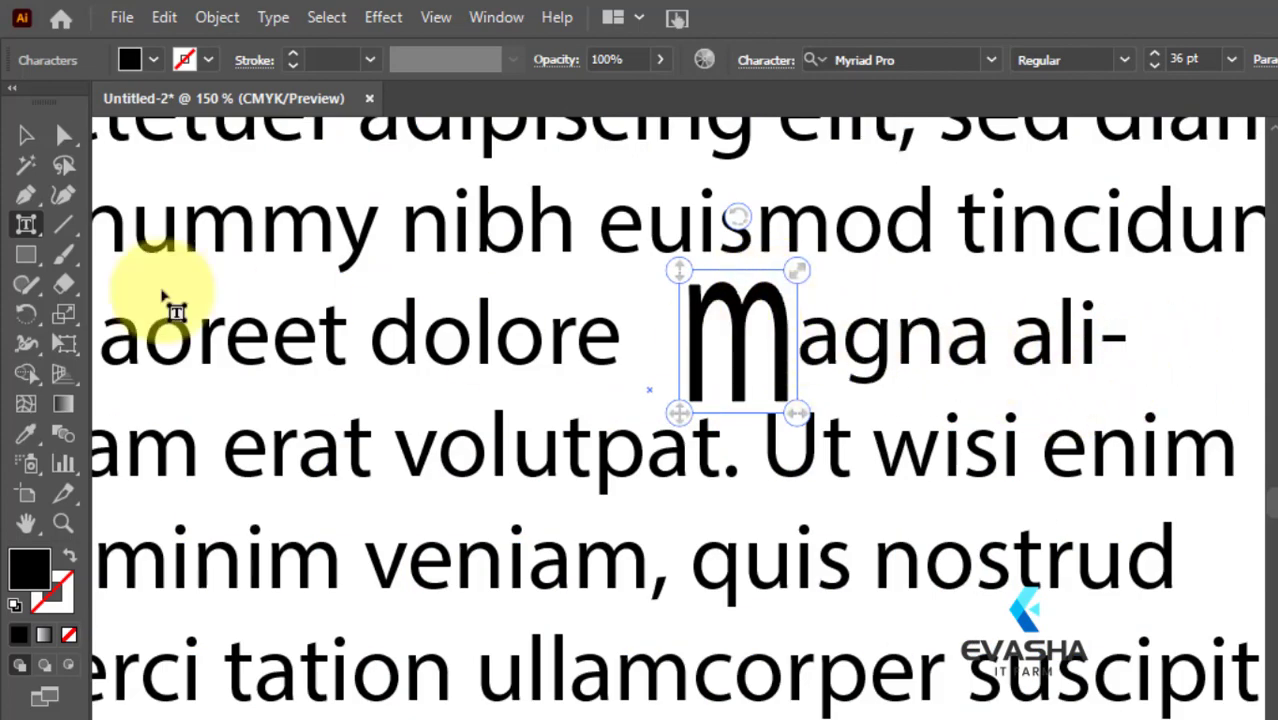
{"action": "left_click", "coordinate": [26, 230]}
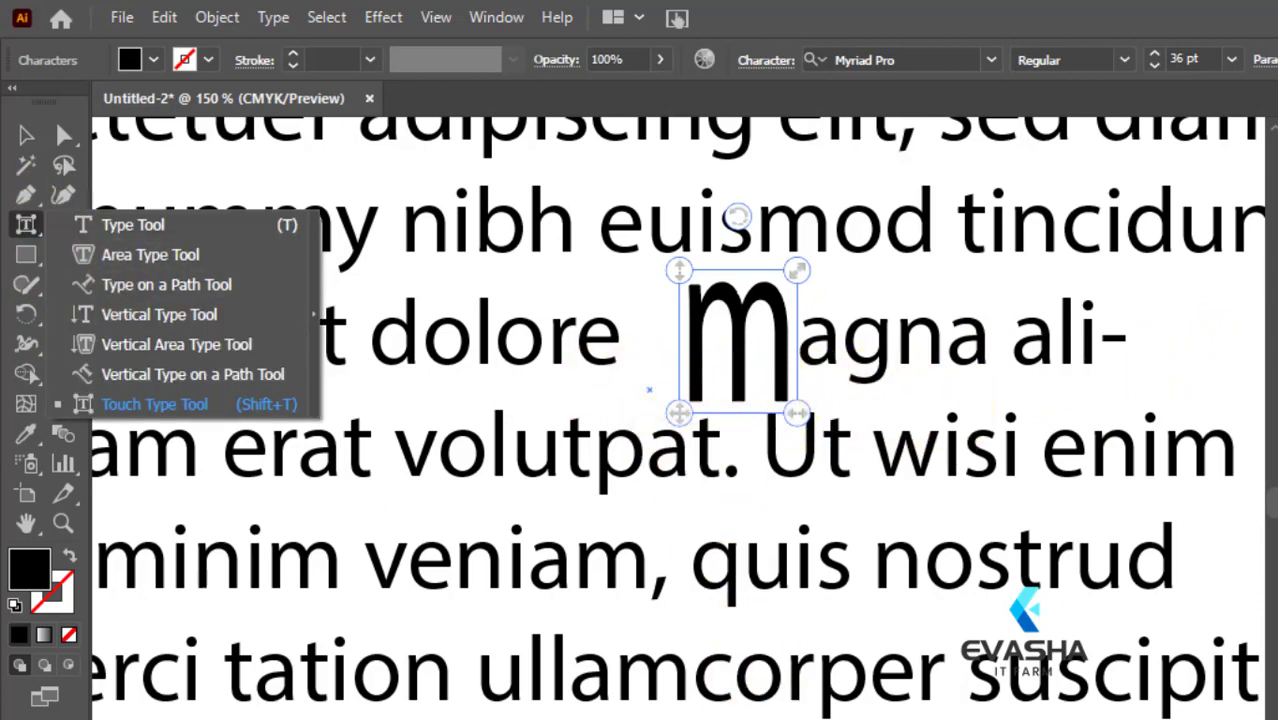
{"action": "key", "text": "Escape"}
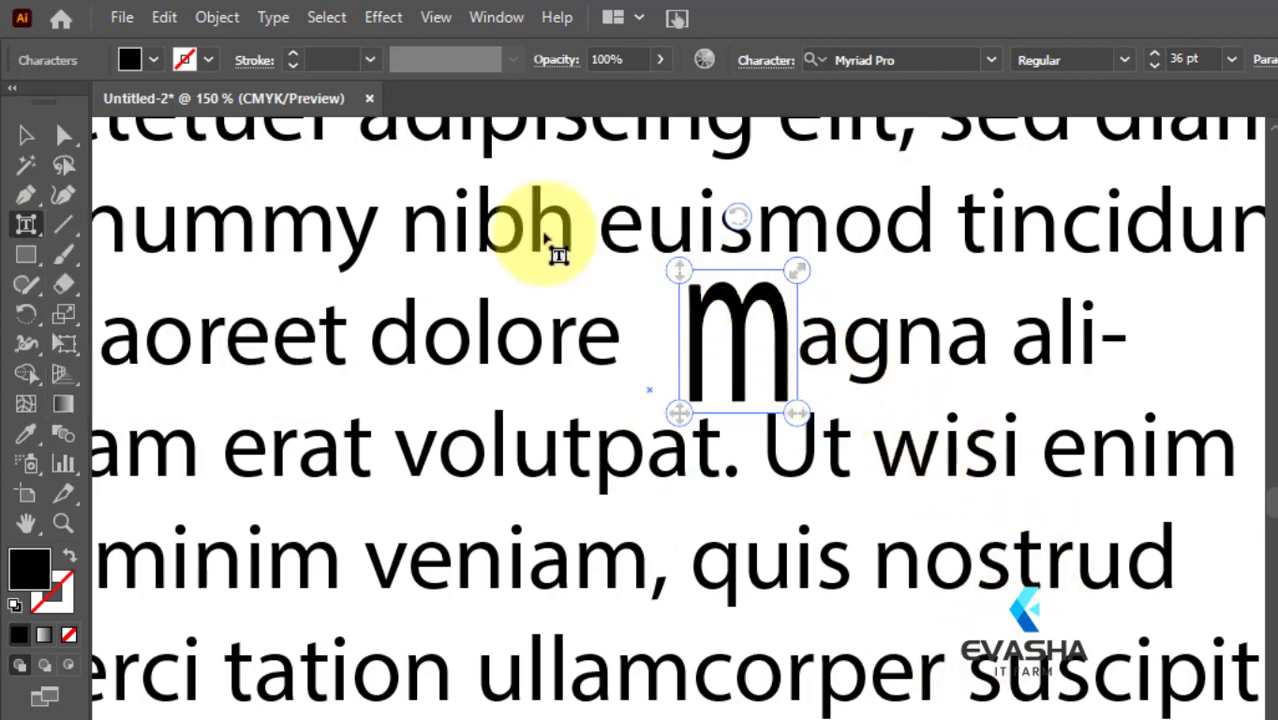
{"action": "key", "text": "ctrl+minus"}
{"action": "key", "text": "ctrl+minus"}
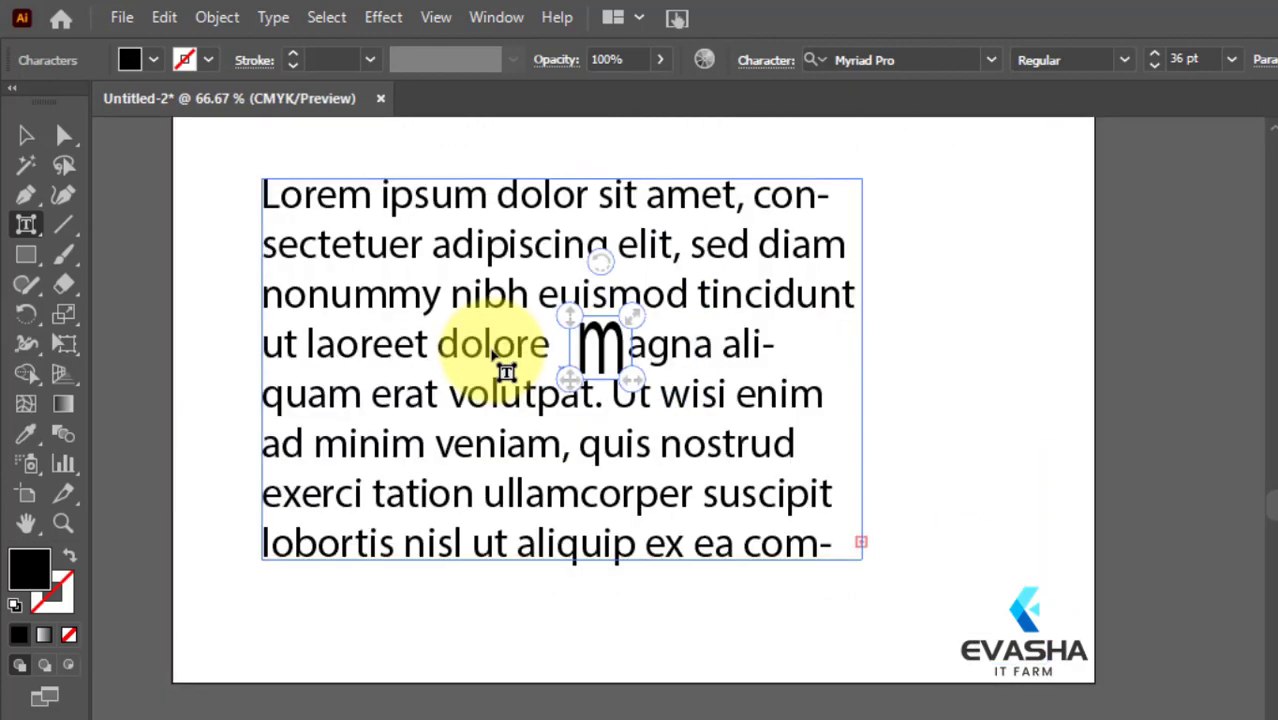
{"action": "left_click", "coordinate": [28, 228]}
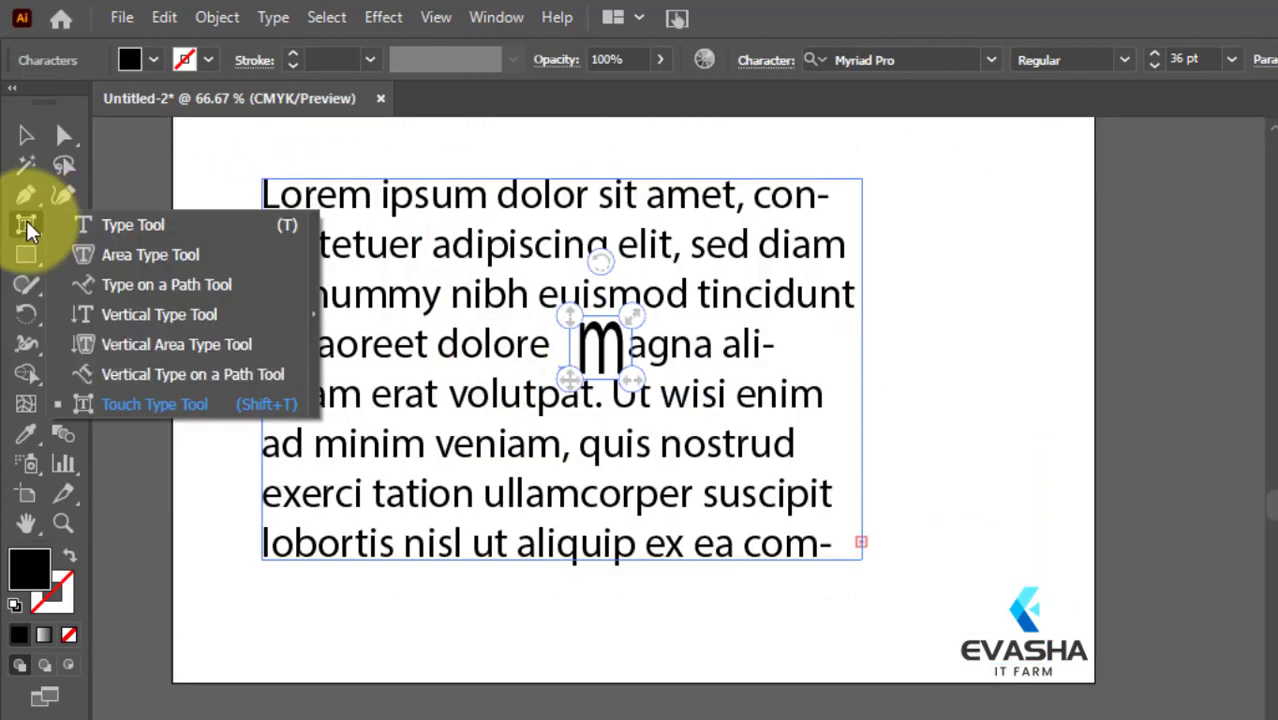